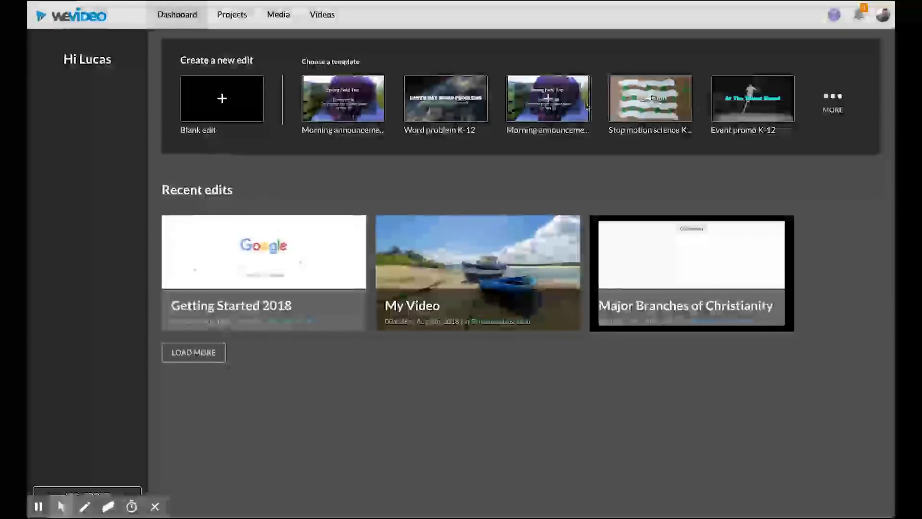
Create a blank edit in horizontal format, saved in the Screencasts & Tech project, and start editing
{"action": "left_click", "coordinate": [235, 98]}
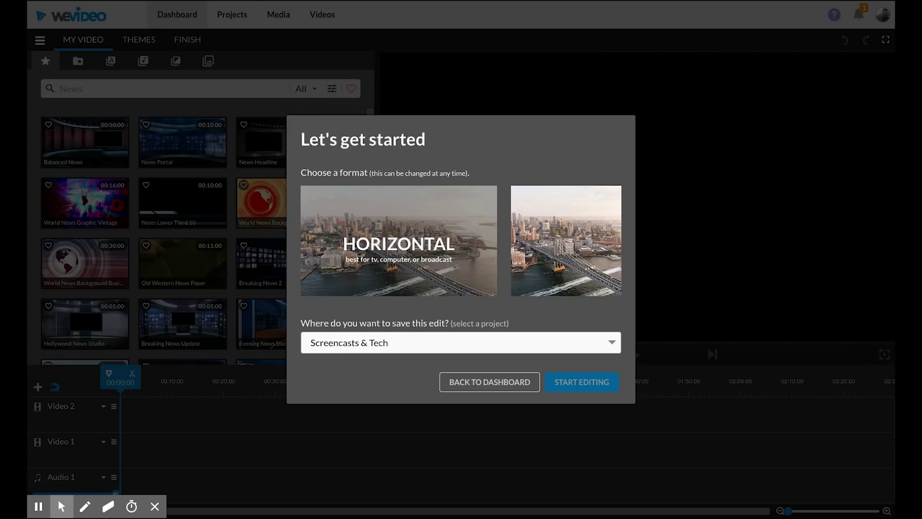
{"action": "left_click", "coordinate": [398, 240]}
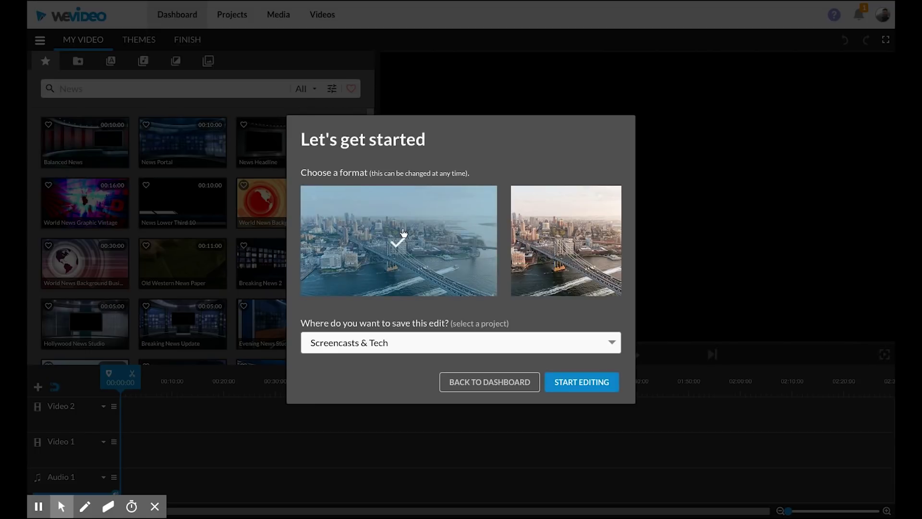
{"action": "left_click", "coordinate": [576, 382]}
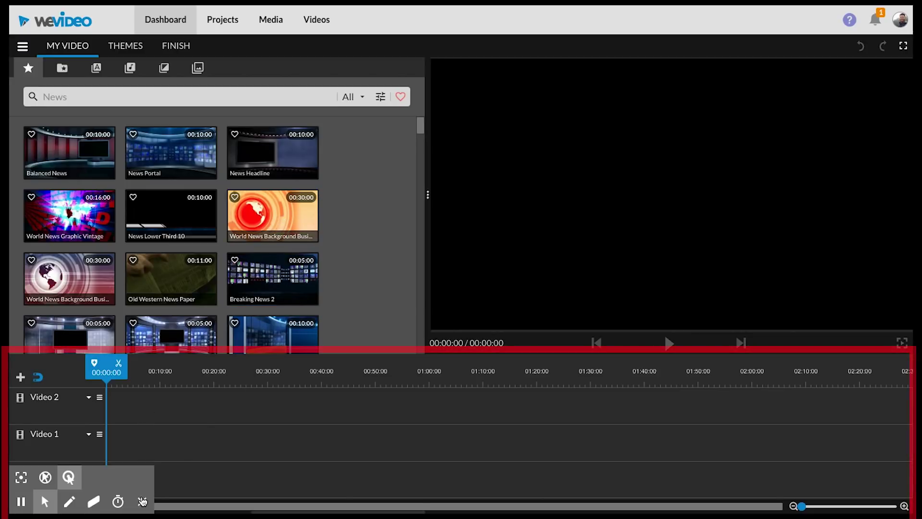
{"action": "left_click", "coordinate": [141, 478]}
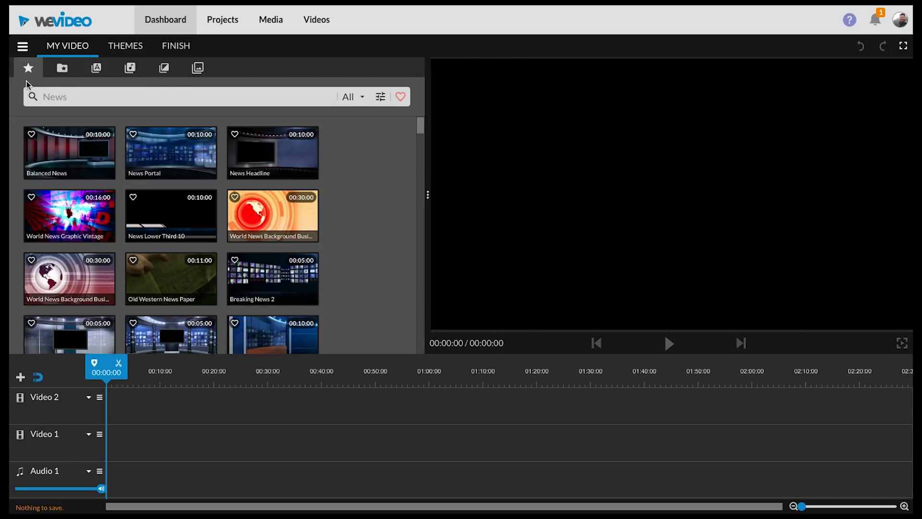
Search the stock media library for "tropical beach"
{"action": "scroll", "coordinate": [173, 157], "scroll_direction": "down", "scroll_amount": 3}
{"action": "scroll", "coordinate": [174, 158], "scroll_direction": "down", "scroll_amount": 1}
{"action": "scroll", "coordinate": [171, 168], "scroll_direction": "down", "scroll_amount": 1}
{"action": "scroll", "coordinate": [168, 185], "scroll_direction": "down", "scroll_amount": 3}
{"action": "scroll", "coordinate": [168, 185], "scroll_direction": "down", "scroll_amount": 4}
{"action": "left_click", "coordinate": [122, 96]}
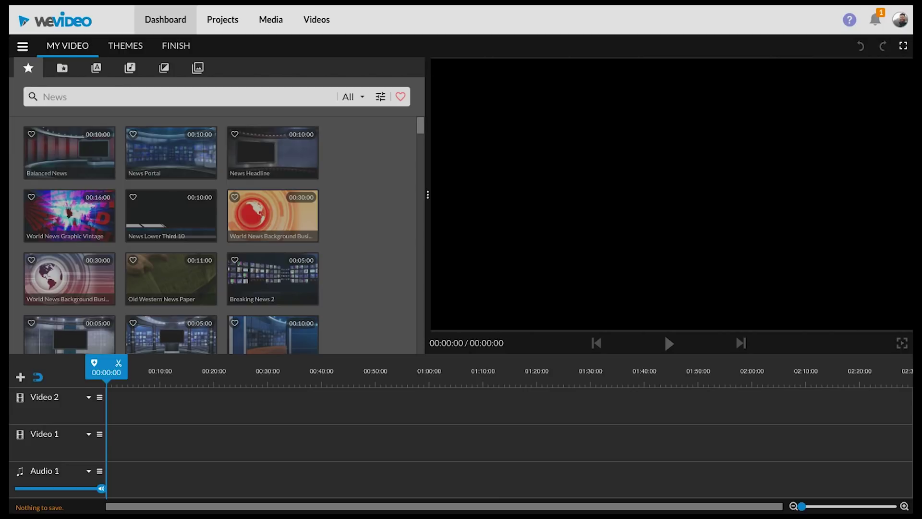
{"action": "type", "text": "tropical beach"}
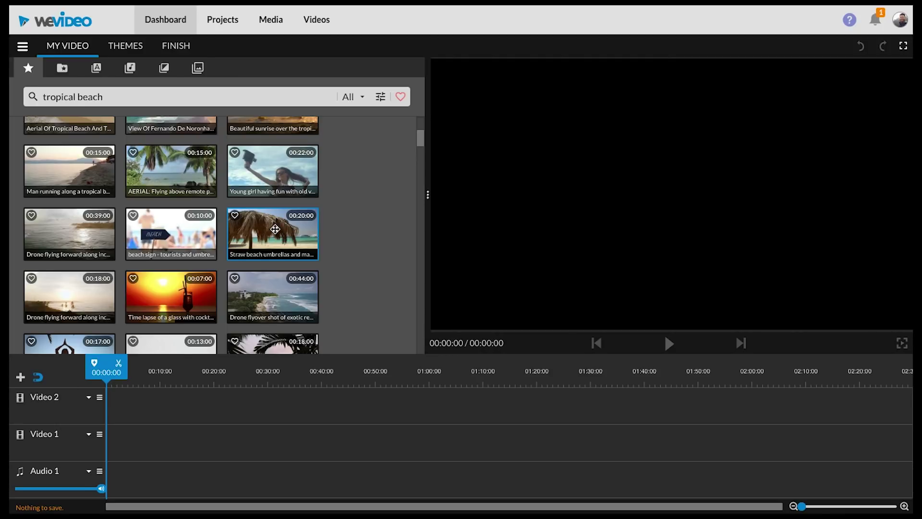
Try out the 20-second straw beach umbrellas clip on the Video 1 track and delete it
{"action": "left_click_drag", "start_coordinate": [263, 228], "coordinate": [123, 432]}
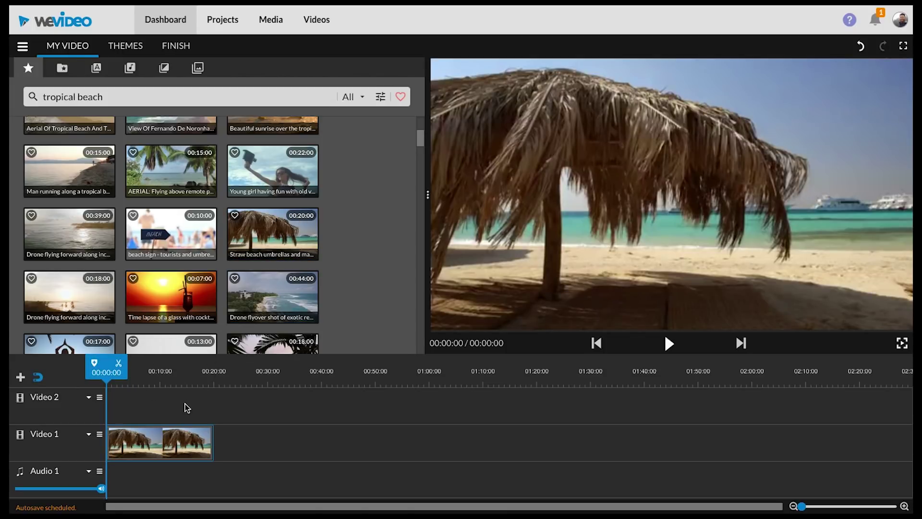
{"action": "key", "text": "space"}
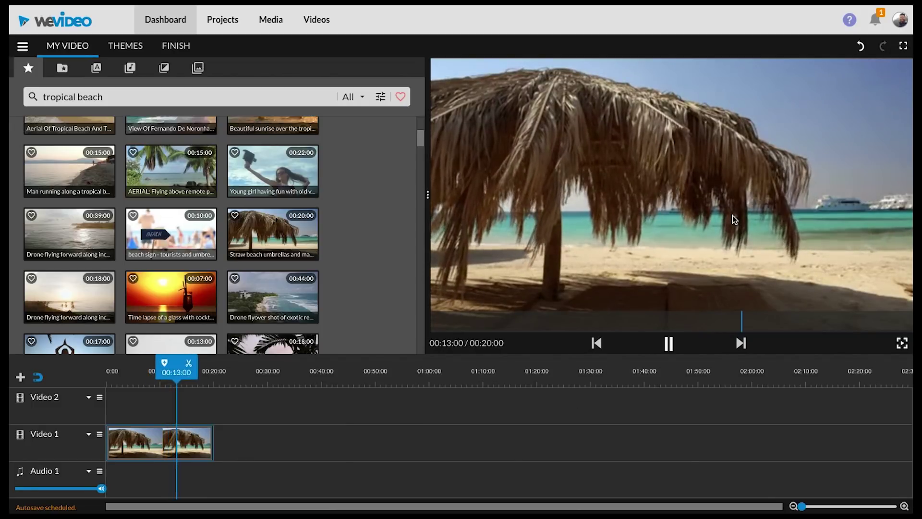
{"action": "left_click", "coordinate": [160, 434]}
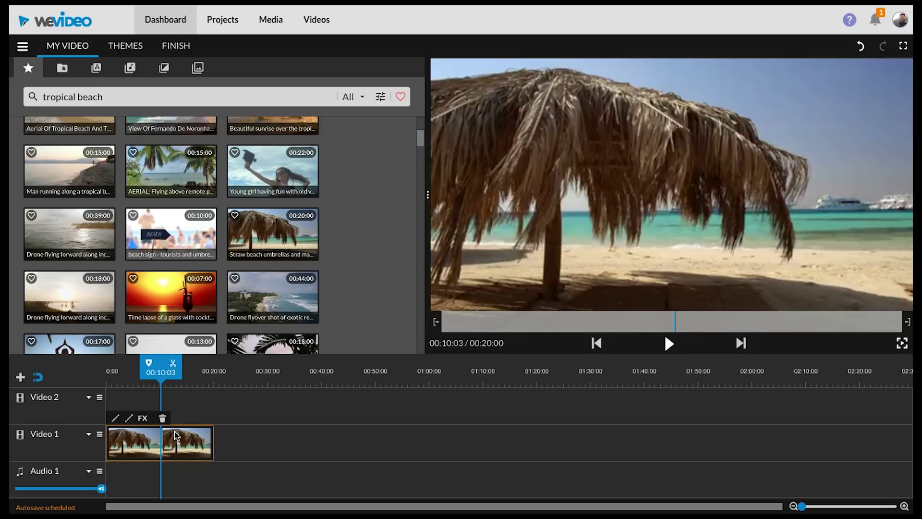
{"action": "left_click", "coordinate": [162, 418]}
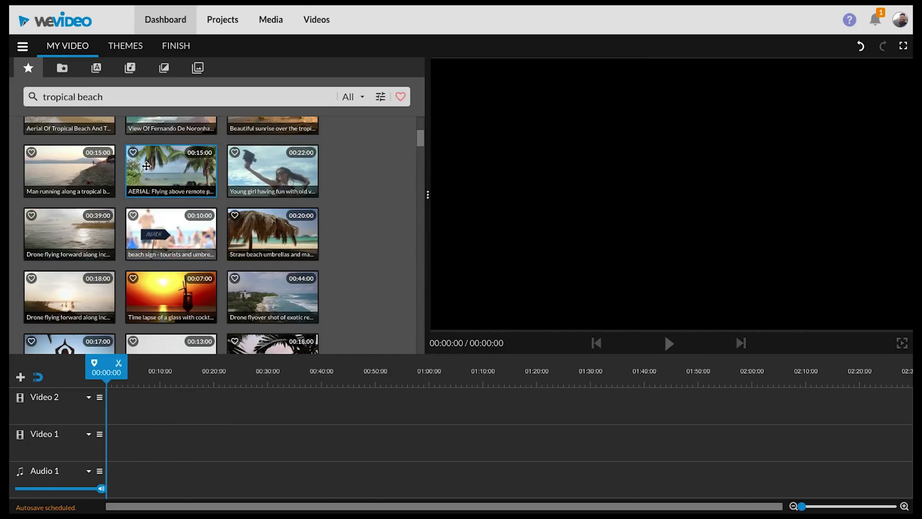
Add the 15-second aerial sandy beach clip to Video 1 and, after previewing it, move it to start at about 00:28:16
{"action": "left_click_drag", "start_coordinate": [147, 165], "coordinate": [120, 447]}
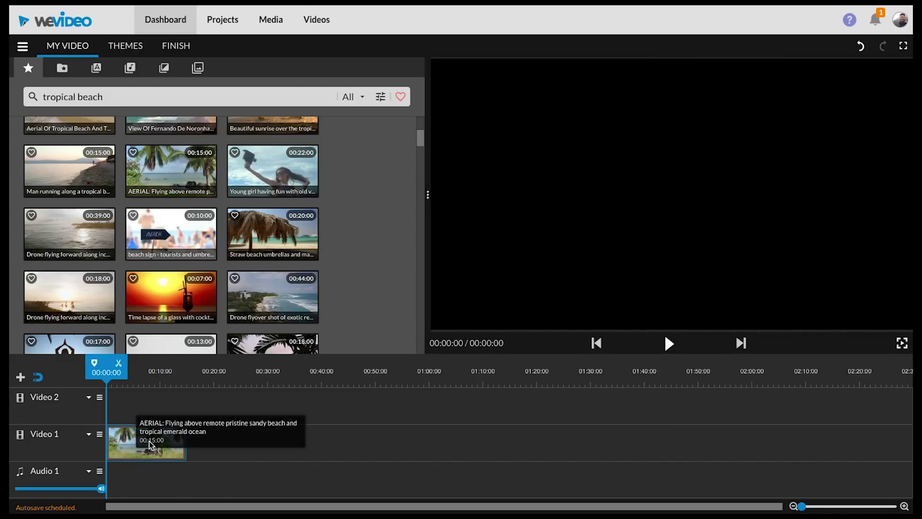
{"action": "key", "text": "space"}
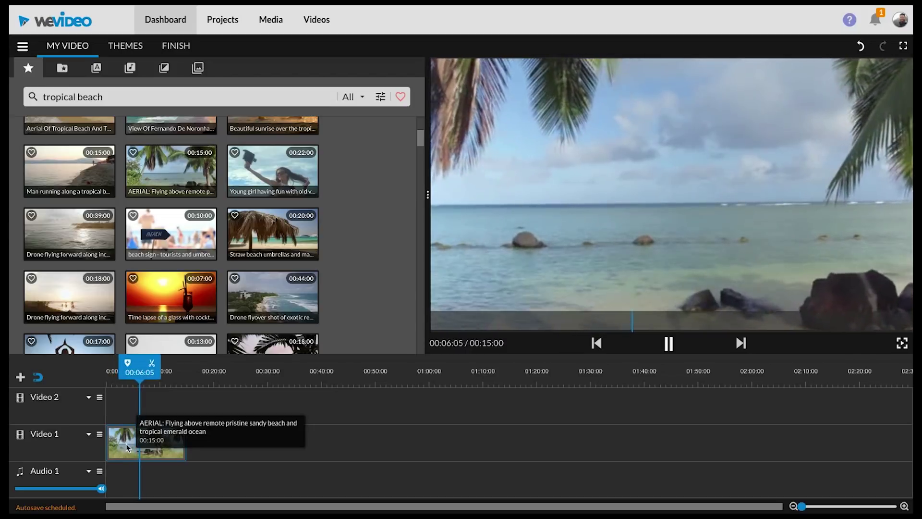
{"action": "key", "text": "space"}
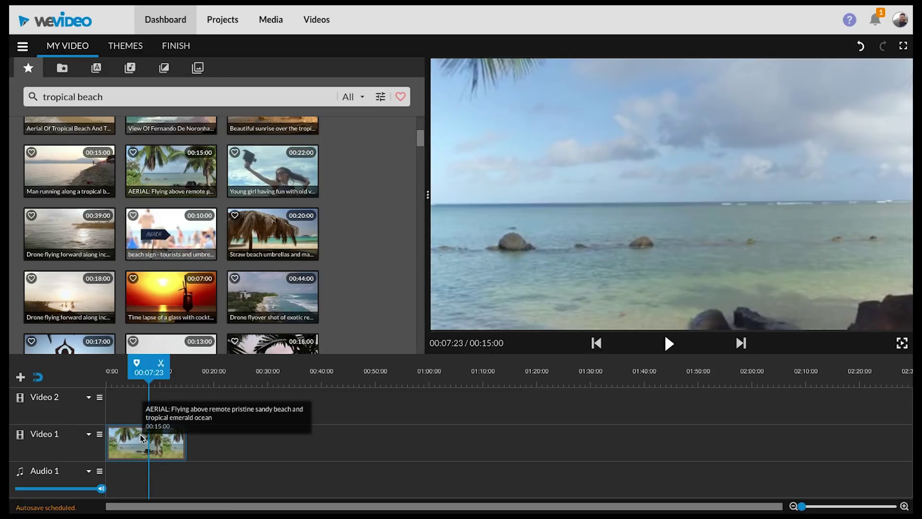
{"action": "left_click", "coordinate": [126, 445]}
{"action": "left_click_drag", "start_coordinate": [125, 445], "coordinate": [289, 443]}
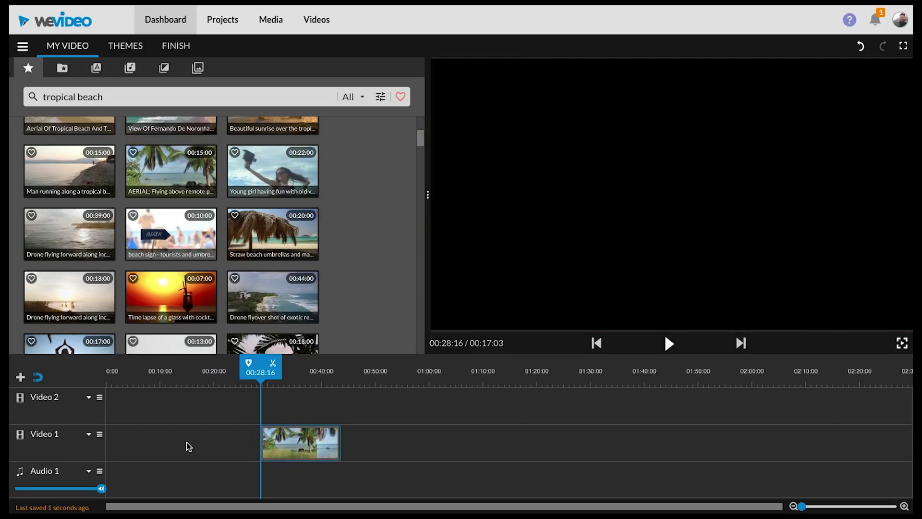
Insert the 39-second drone clip at the start of Video 1, using Insert and push to shift the aerial clip
{"action": "left_click_drag", "start_coordinate": [74, 233], "coordinate": [117, 436]}
{"action": "mouse_move", "coordinate": [117, 436]}
{"action": "left_mouse_down"}
{"action": "mouse_move", "coordinate": [173, 436]}
{"action": "mouse_move", "coordinate": [103, 444]}
{"action": "mouse_move", "coordinate": [119, 441]}
{"action": "left_mouse_up"}
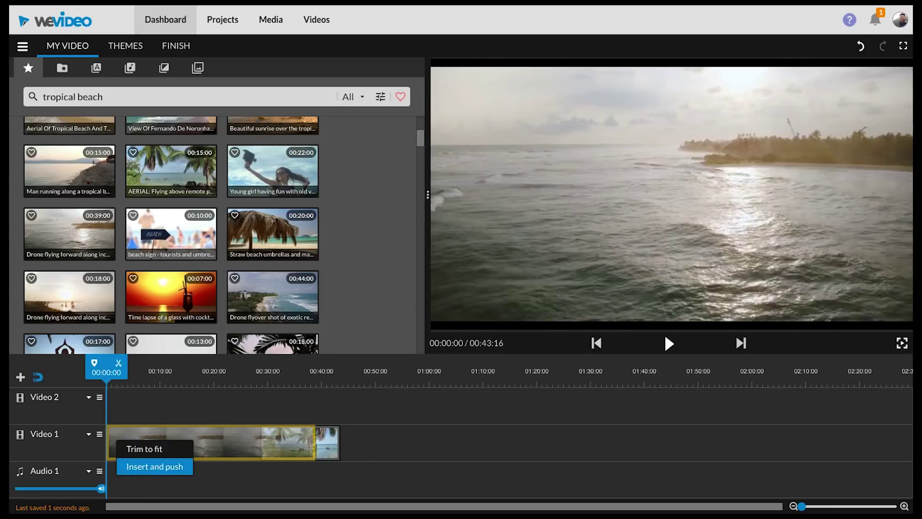
{"action": "left_click", "coordinate": [155, 466]}
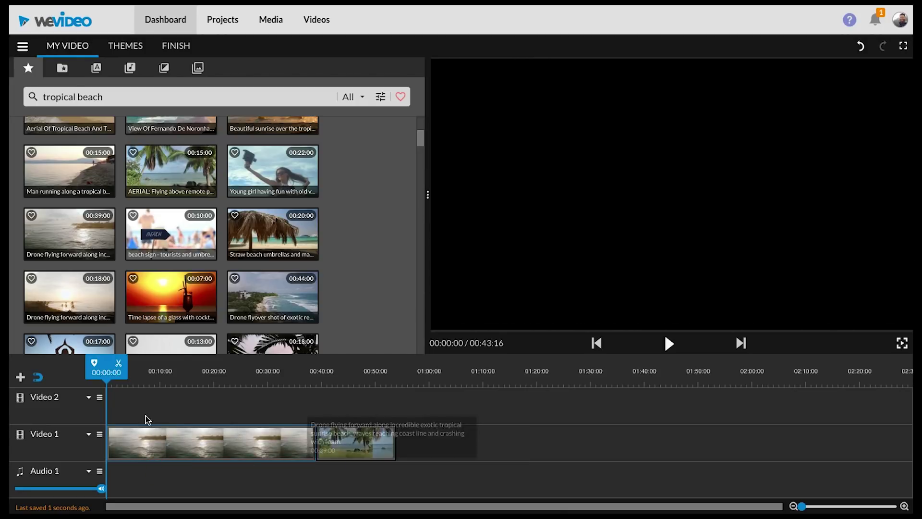
Preview the start of the drone clip and the aerial clip from about 00:39:13, and move the playhead back into the drone clip
{"action": "key", "text": "space"}
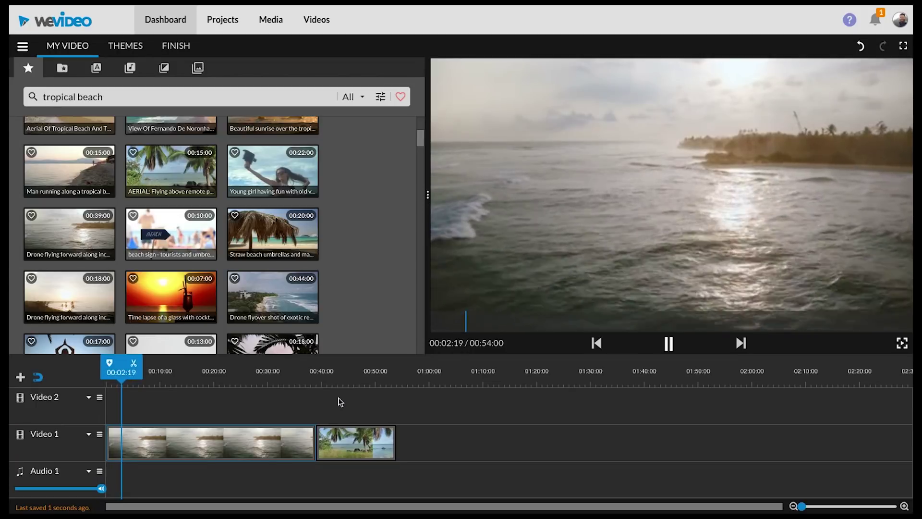
{"action": "key", "text": "space"}
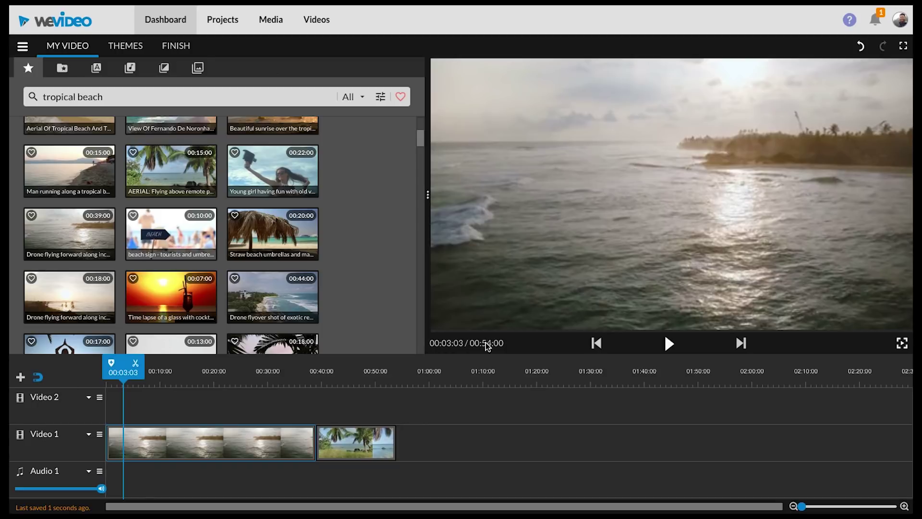
{"action": "left_click_drag", "start_coordinate": [131, 373], "coordinate": [325, 361]}
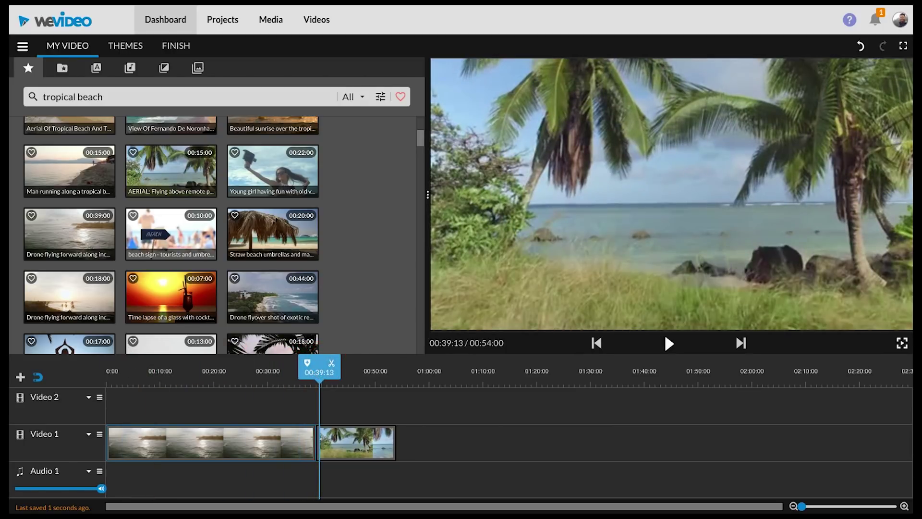
{"action": "key", "text": "space"}
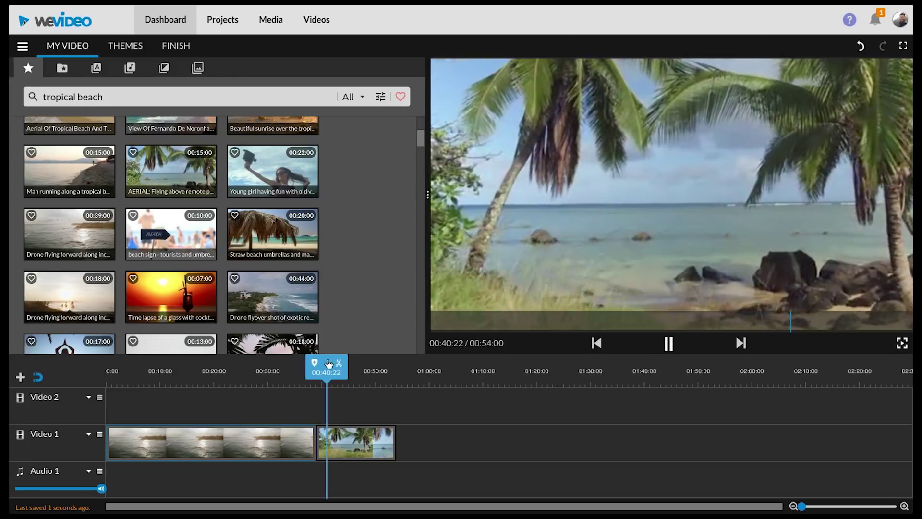
{"action": "key", "text": "space"}
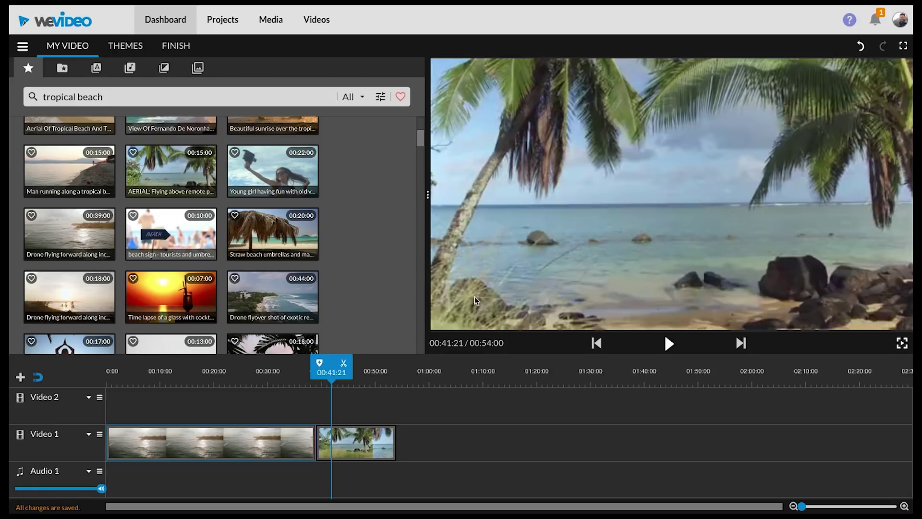
{"action": "left_click_drag", "start_coordinate": [332, 368], "coordinate": [189, 368]}
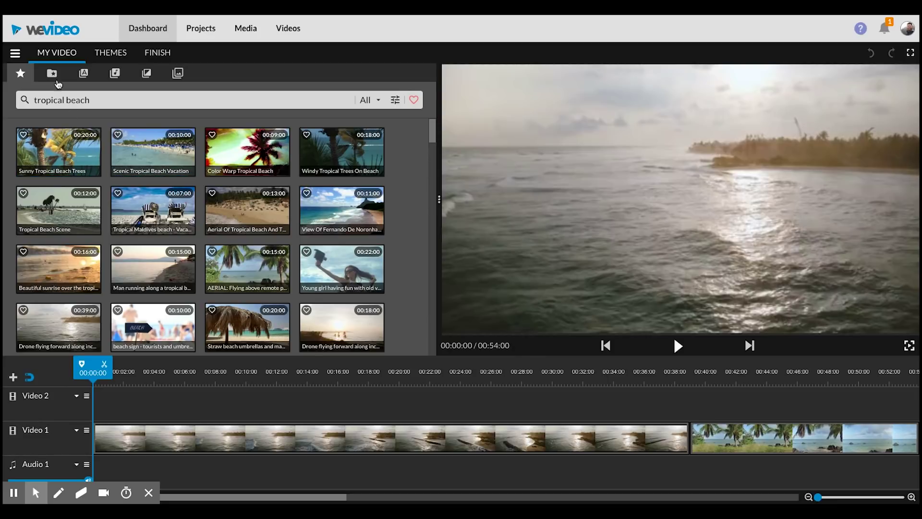
Browse the uploaded clips and recordings in the My media folder
{"action": "left_click", "coordinate": [53, 76]}
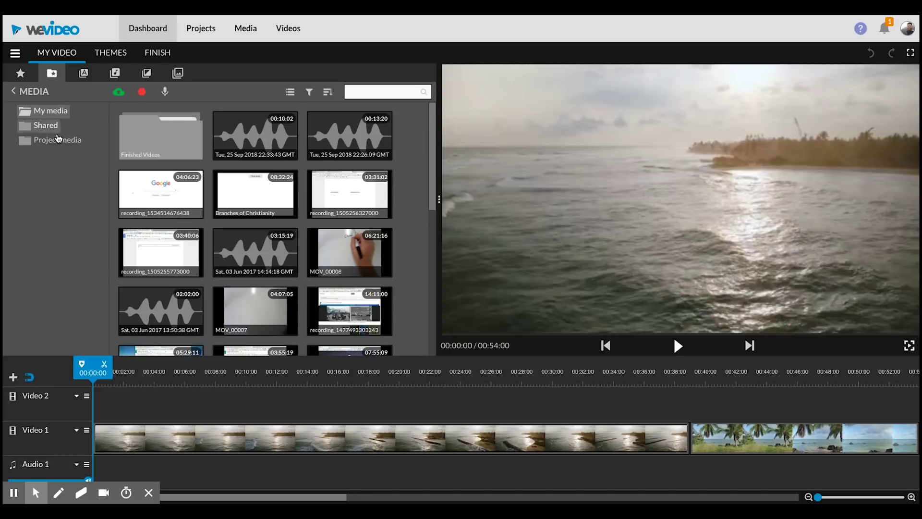
{"action": "scroll", "coordinate": [321, 219], "scroll_direction": "down", "scroll_amount": 10}
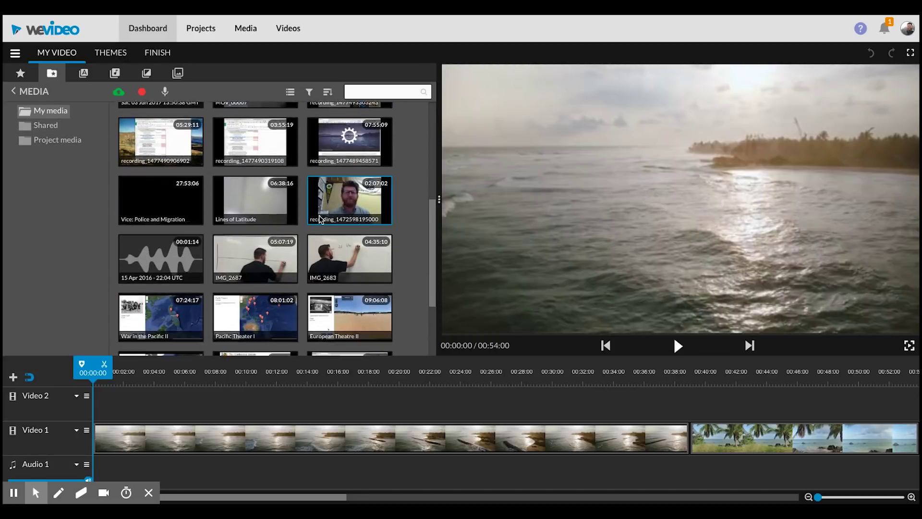
{"action": "scroll", "coordinate": [322, 219], "scroll_direction": "up", "scroll_amount": 3}
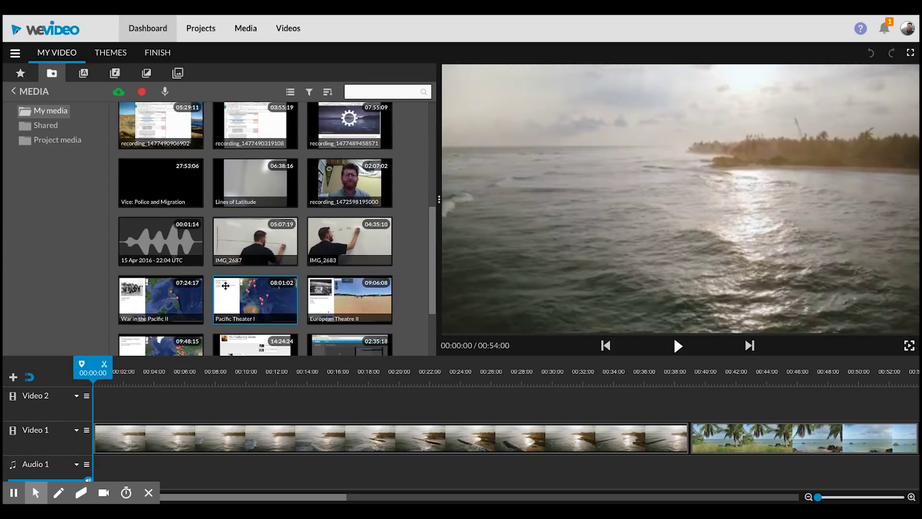
{"action": "scroll", "coordinate": [225, 286], "scroll_direction": "up", "scroll_amount": 2}
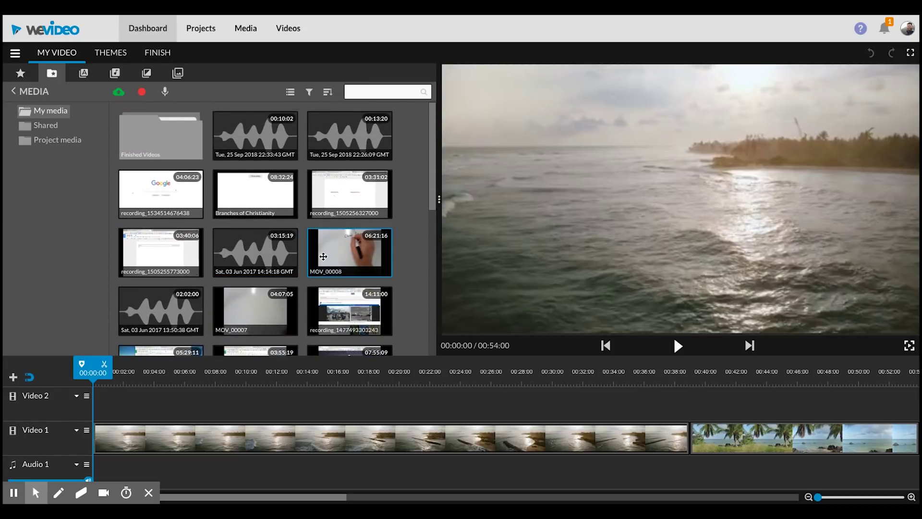
{"action": "scroll", "coordinate": [302, 266], "scroll_direction": "down", "scroll_amount": 1}
{"action": "scroll", "coordinate": [285, 273], "scroll_direction": "up", "scroll_amount": 1}
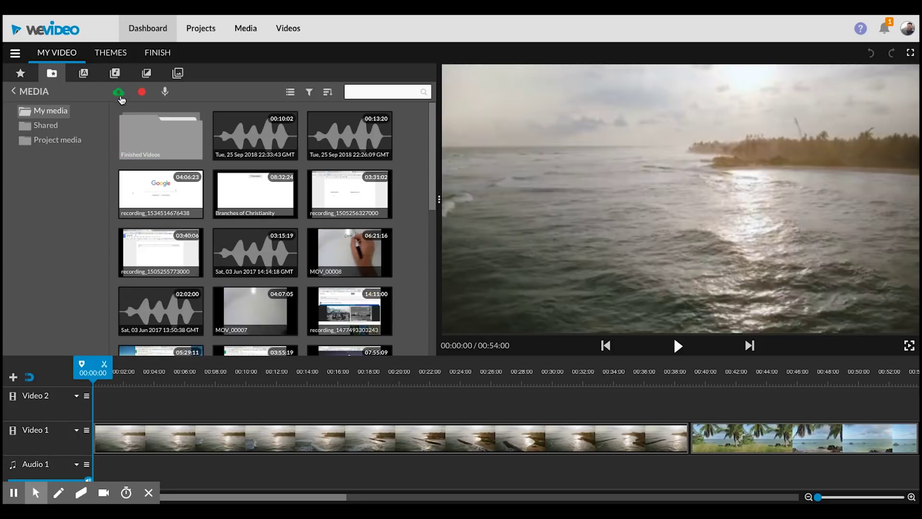
Review the media import options, including the Google Drive file picker, and close them without choosing a file
{"action": "left_click", "coordinate": [119, 92]}
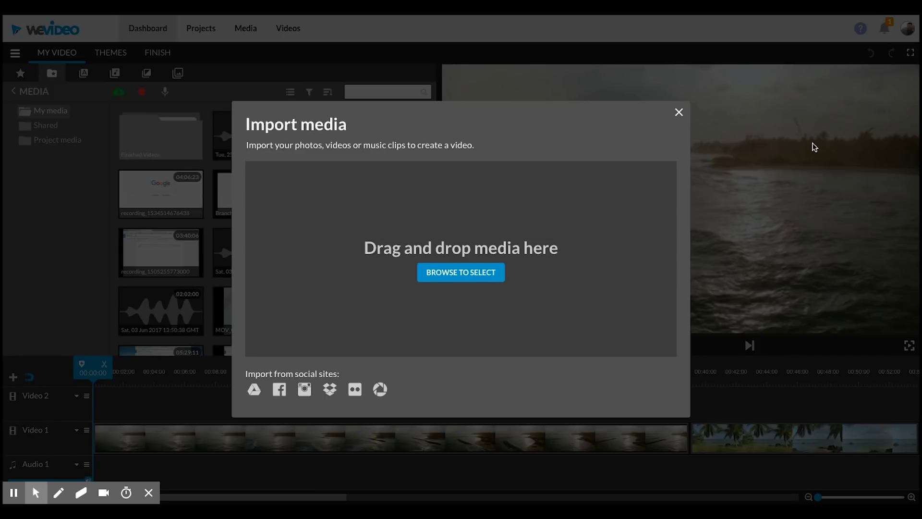
{"action": "left_click_drag", "start_coordinate": [916, 186], "coordinate": [461, 259]}
{"action": "left_click", "coordinate": [254, 389]}
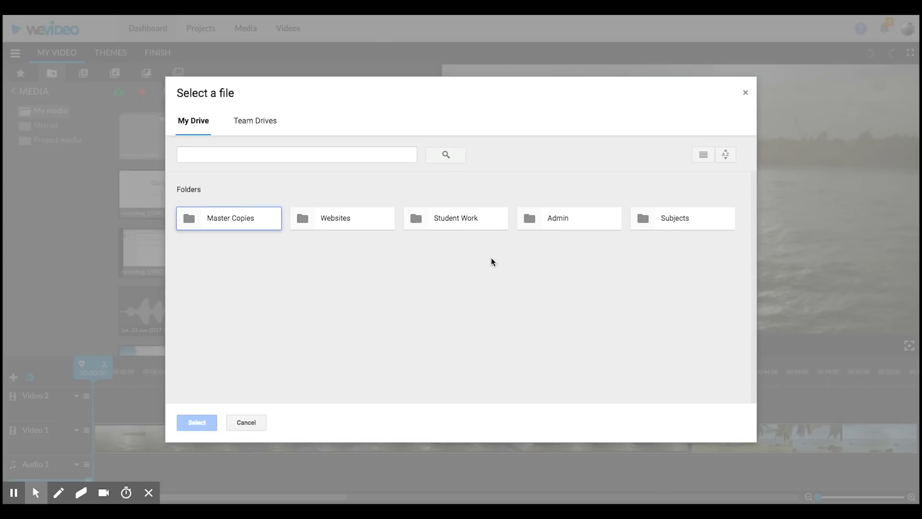
{"action": "left_click", "coordinate": [253, 420]}
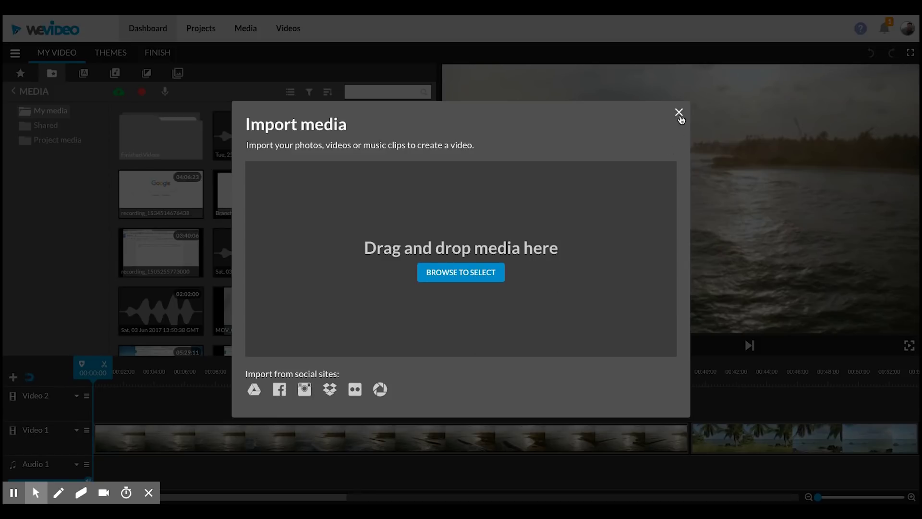
{"action": "left_click", "coordinate": [679, 113]}
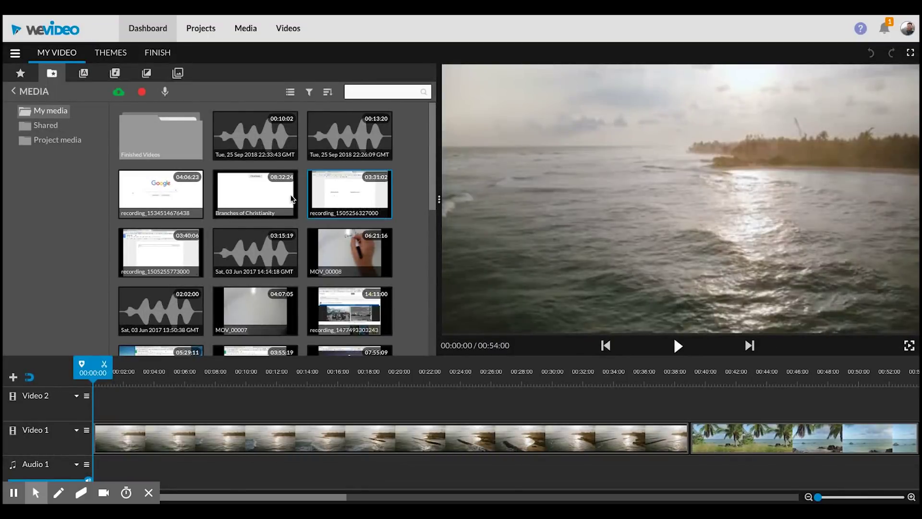
Review the screen and webcam recording options, close them, and return to the clips on the timeline
{"action": "scroll", "coordinate": [275, 196], "scroll_direction": "down", "scroll_amount": 1}
{"action": "scroll", "coordinate": [275, 196], "scroll_direction": "up", "scroll_amount": 1}
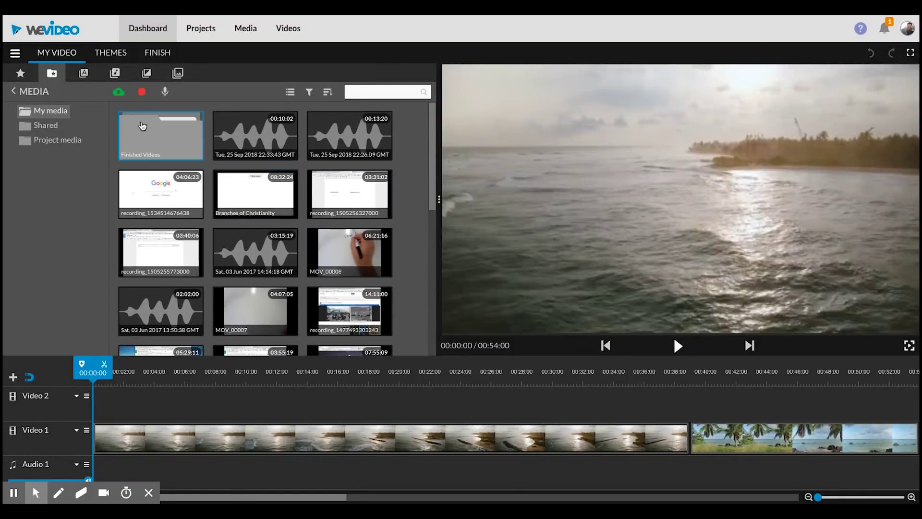
{"action": "left_click", "coordinate": [142, 94]}
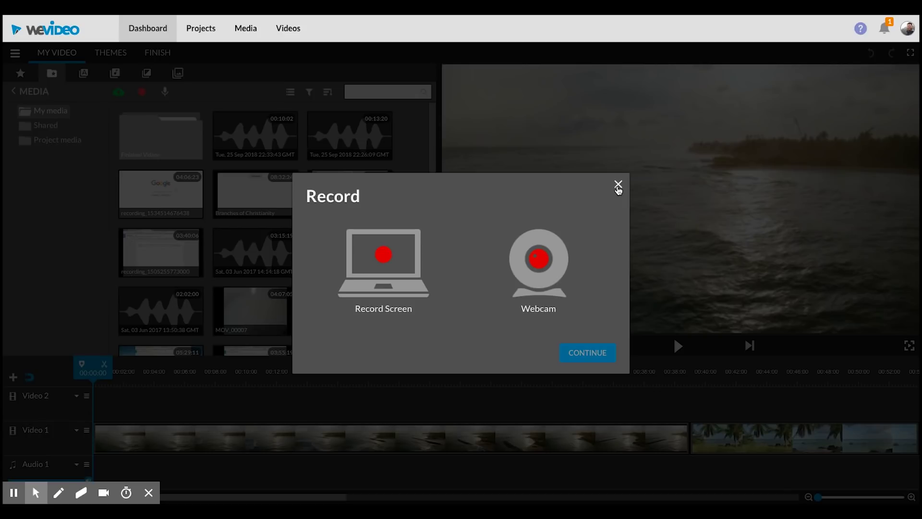
{"action": "left_click", "coordinate": [618, 185]}
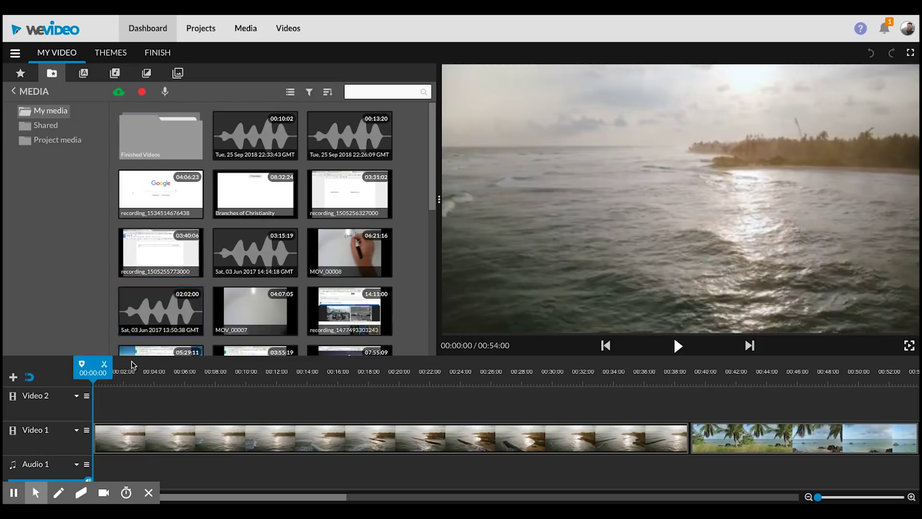
{"action": "scroll", "coordinate": [494, 398], "scroll_direction": "right", "scroll_amount": 3}
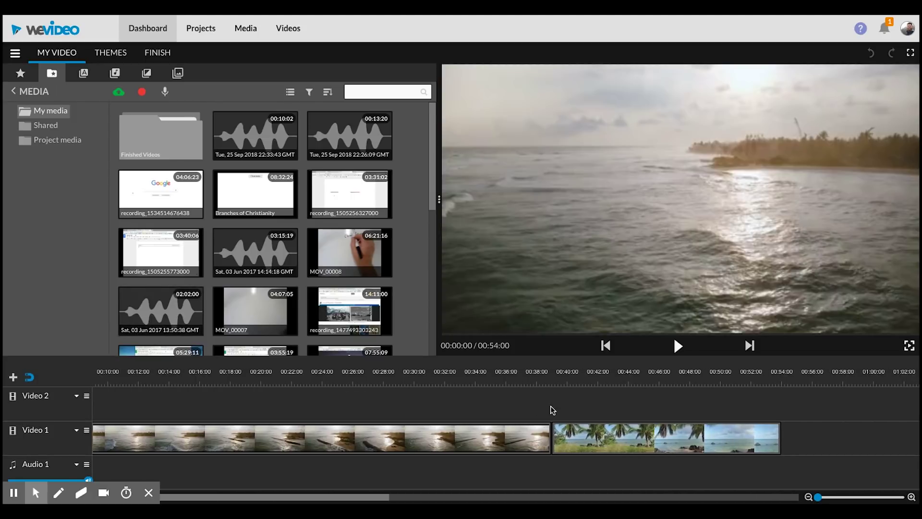
Place the playhead at the start of the palm beach clip and prepare a voiceover with Preview while recording and Mute audio on
{"action": "left_click", "coordinate": [560, 438]}
{"action": "left_click_drag", "start_coordinate": [571, 375], "coordinate": [553, 379]}
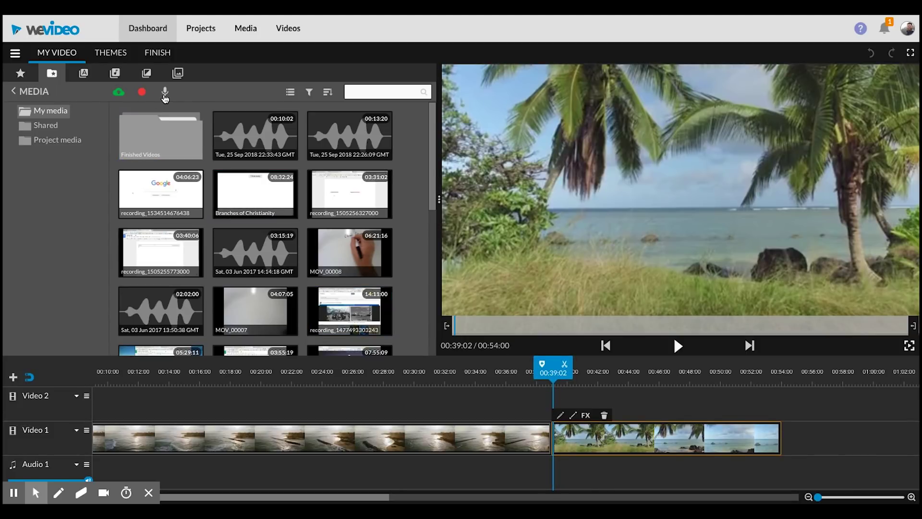
{"action": "left_click", "coordinate": [166, 94]}
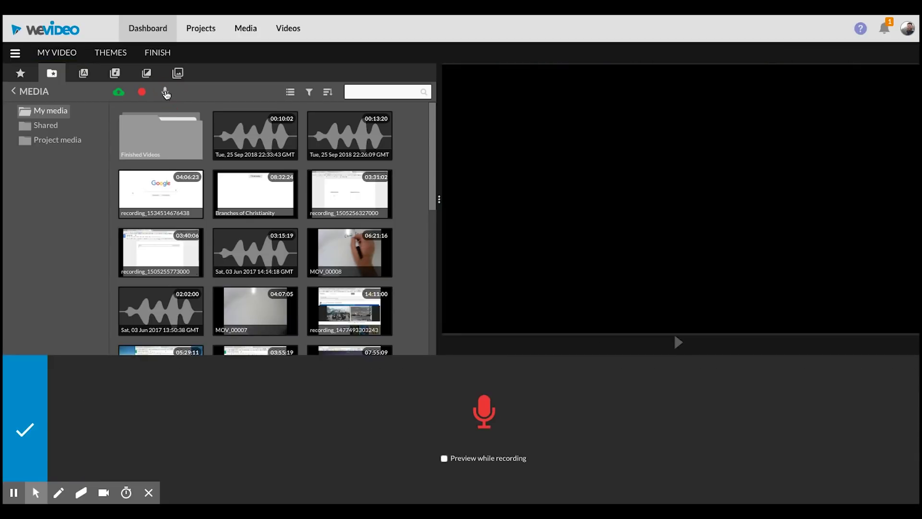
{"action": "left_click", "coordinate": [444, 458]}
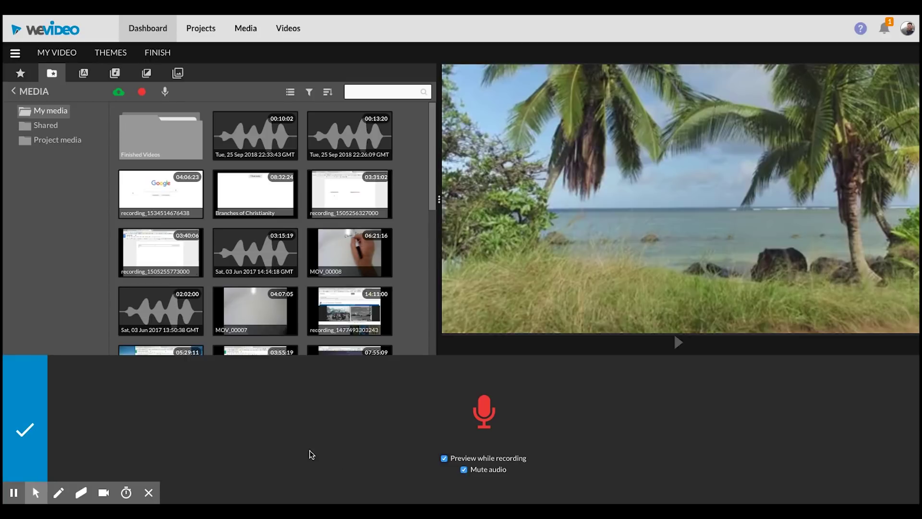
Record a voiceover about 8.6 seconds long and save it to the timeline under the palm beach clip
{"action": "left_click", "coordinate": [486, 405]}
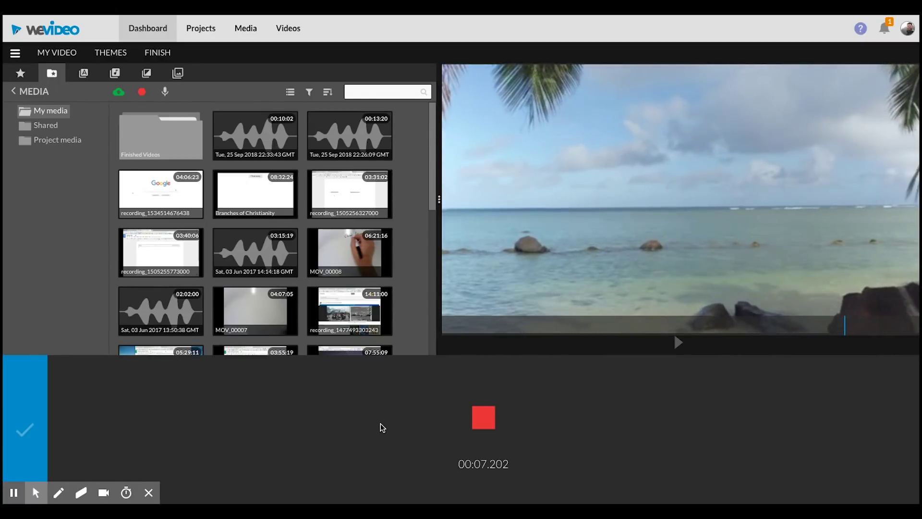
{"action": "left_click", "coordinate": [483, 417]}
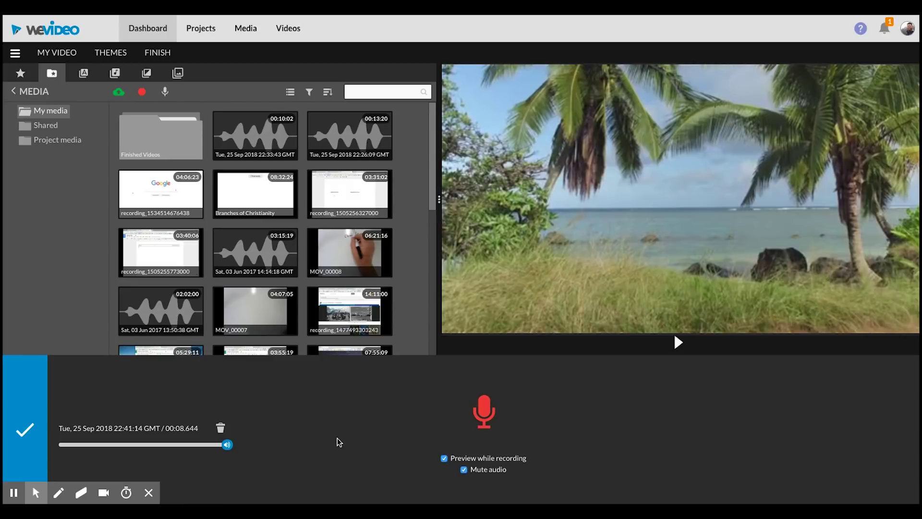
{"action": "left_click", "coordinate": [25, 429]}
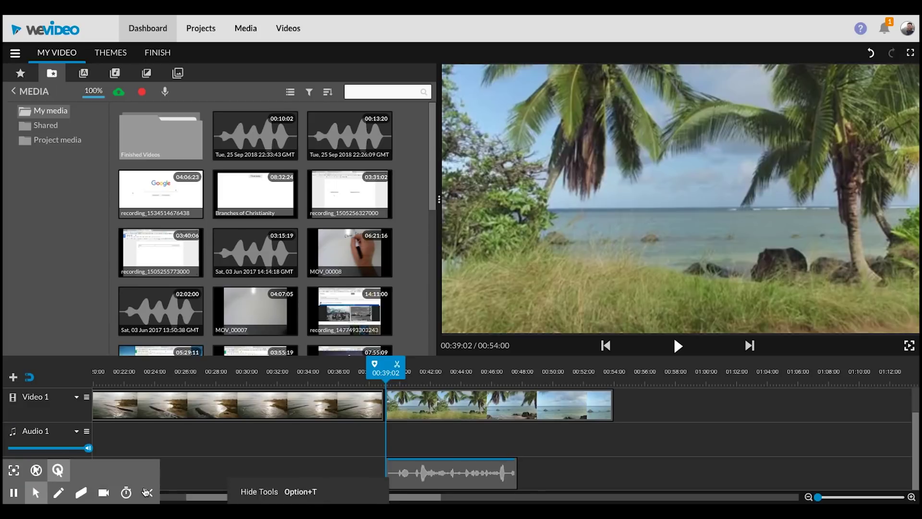
{"action": "left_click", "coordinate": [149, 493]}
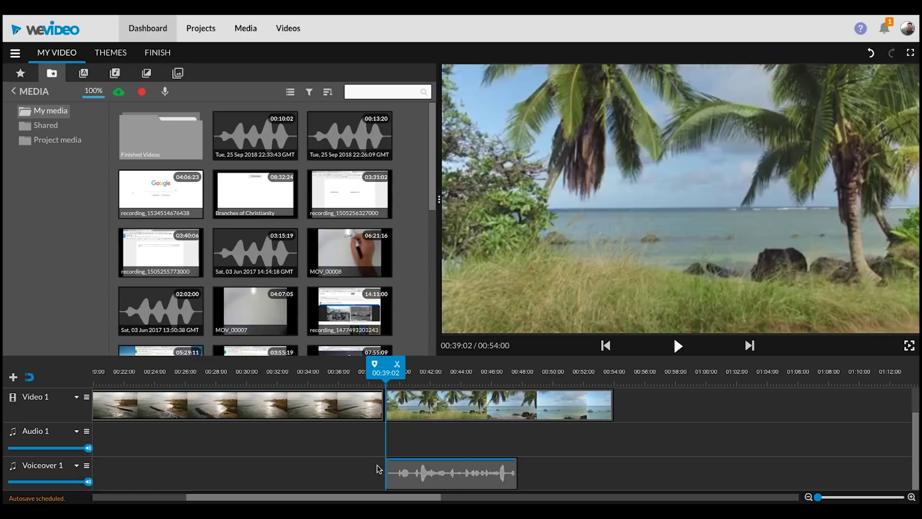
{"action": "left_click_drag", "start_coordinate": [434, 473], "coordinate": [466, 473]}
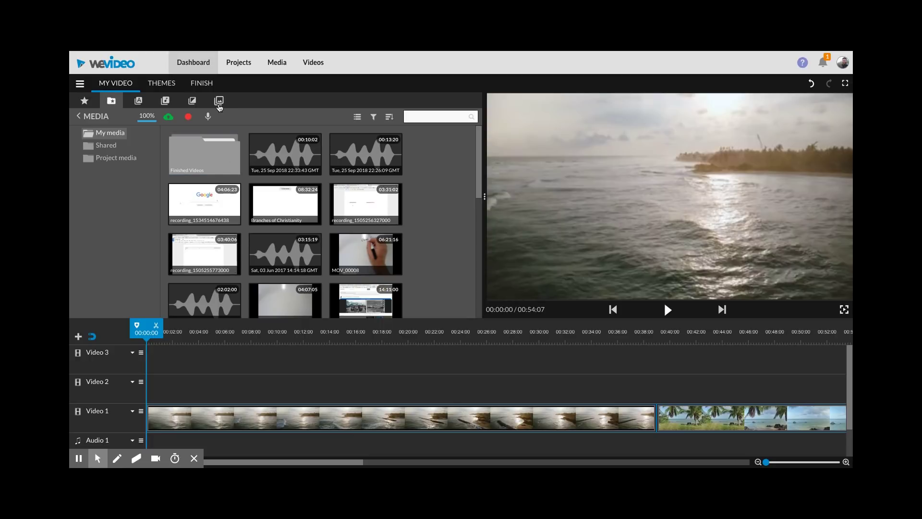
Insert the Green Tiles background graphic at the start of Video 1, ahead of the drone clip, and preview it
{"action": "left_click", "coordinate": [218, 104]}
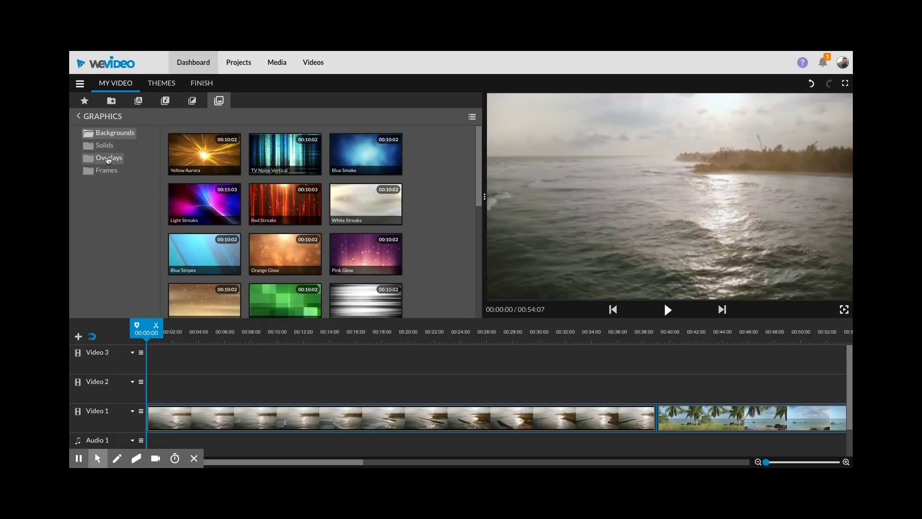
{"action": "scroll", "coordinate": [274, 379], "scroll_direction": "down", "scroll_amount": 1}
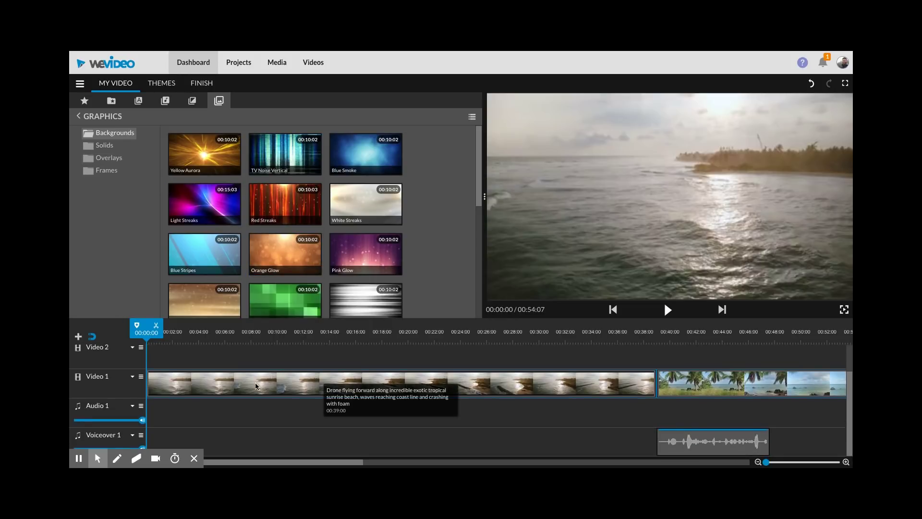
{"action": "scroll", "coordinate": [228, 374], "scroll_direction": "up", "scroll_amount": 1}
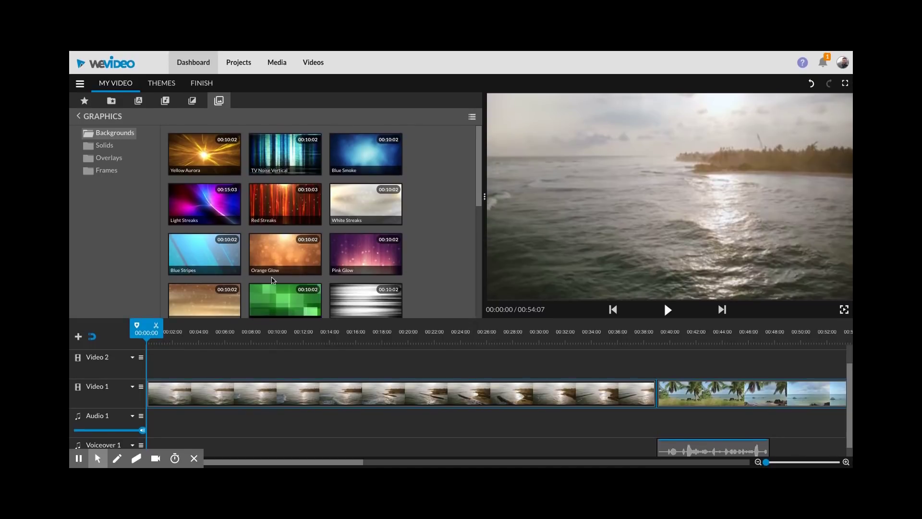
{"action": "left_click_drag", "start_coordinate": [280, 293], "coordinate": [161, 399]}
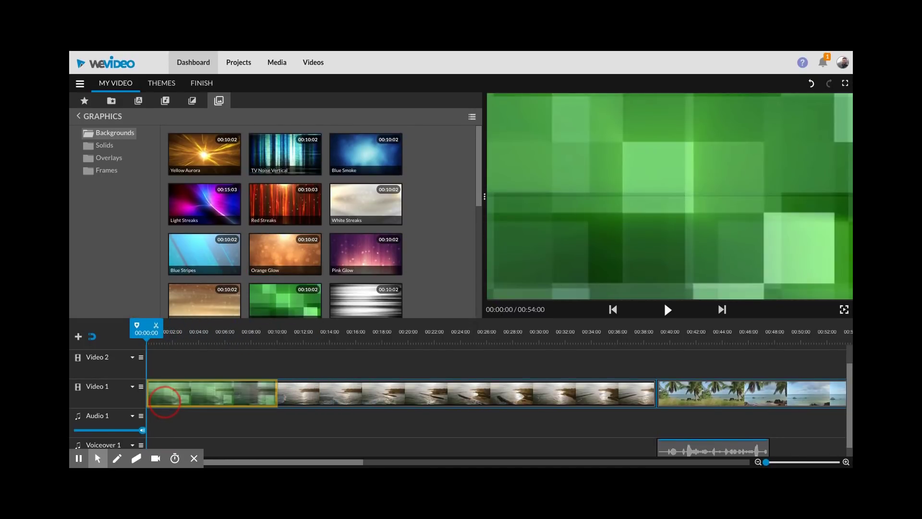
{"action": "left_click", "coordinate": [187, 422]}
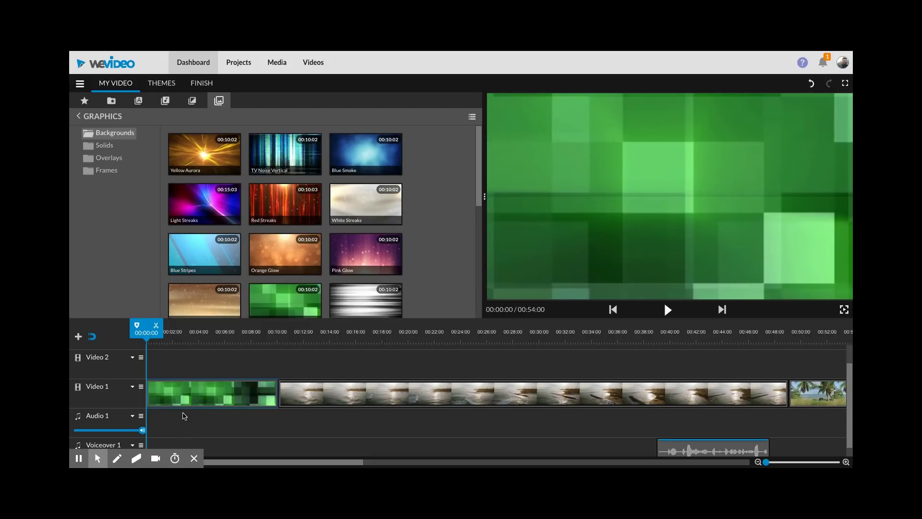
{"action": "key", "text": "space"}
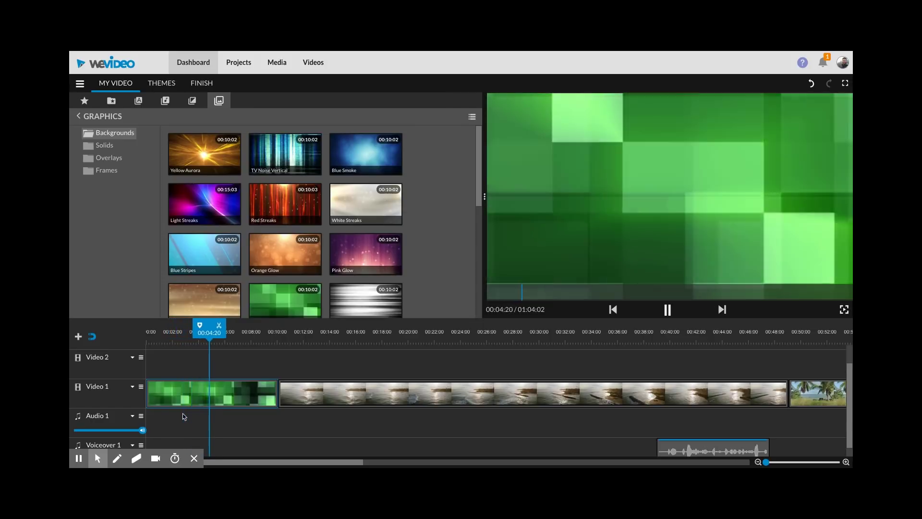
{"action": "key", "text": "space"}
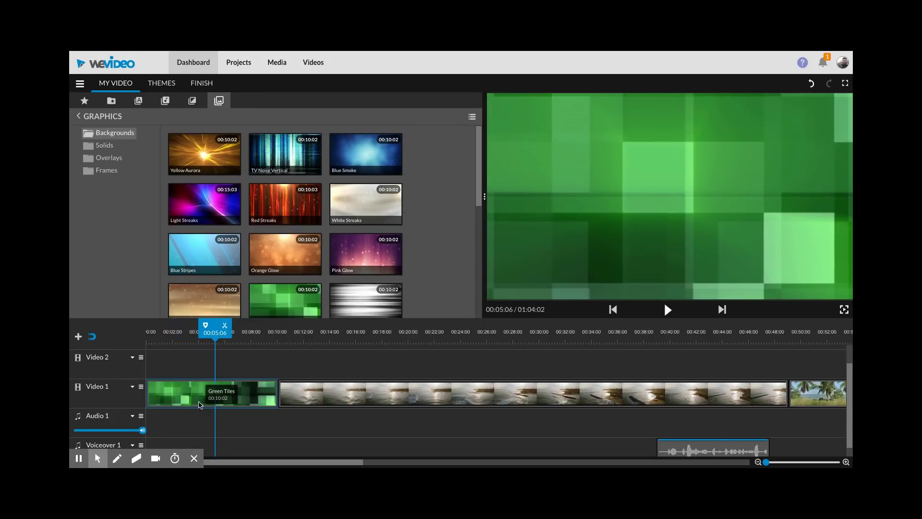
Replace the Green Tiles background at the start of Video 1 with the Grey solid and preview it
{"action": "left_click", "coordinate": [194, 392]}
{"action": "key", "text": "Delete"}
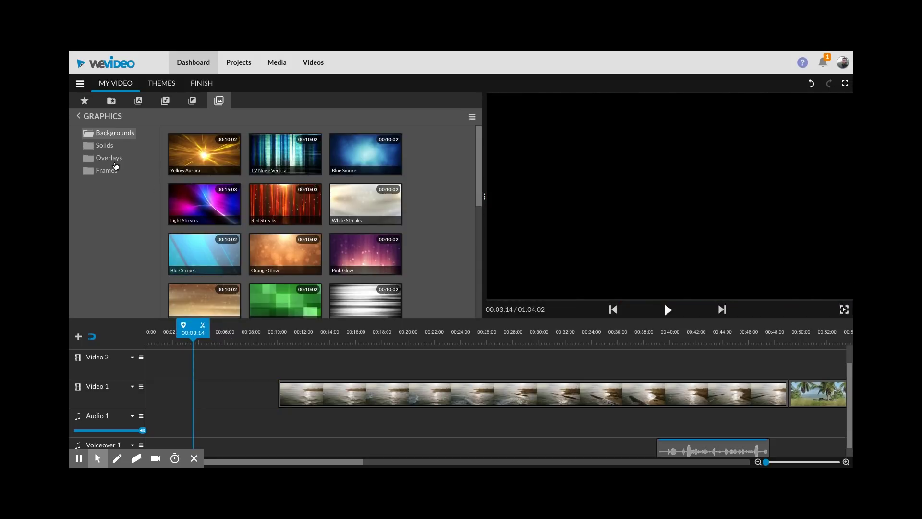
{"action": "left_click", "coordinate": [104, 147]}
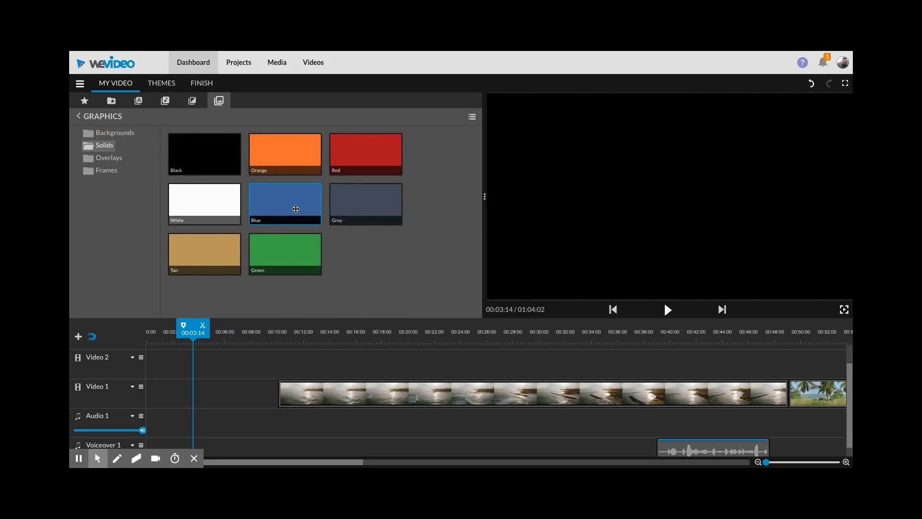
{"action": "double_click", "coordinate": [356, 206]}
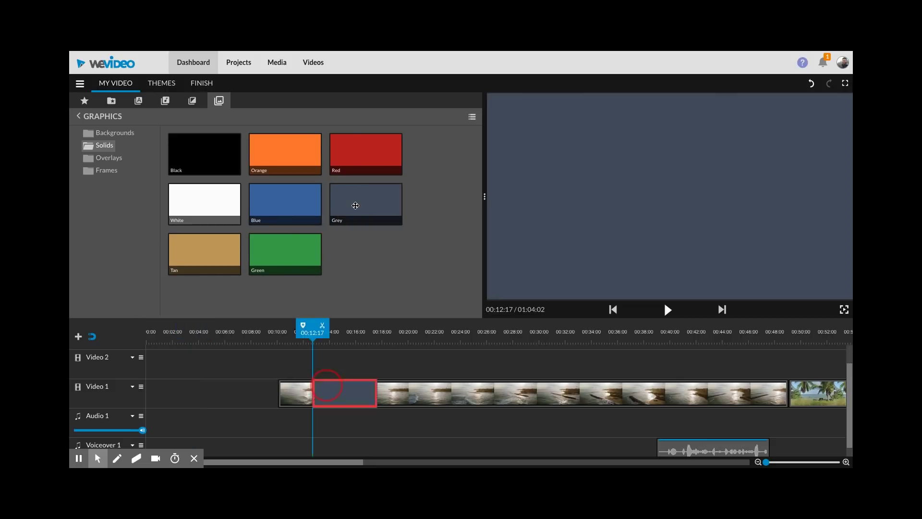
{"action": "left_click_drag", "start_coordinate": [162, 411], "coordinate": [162, 384]}
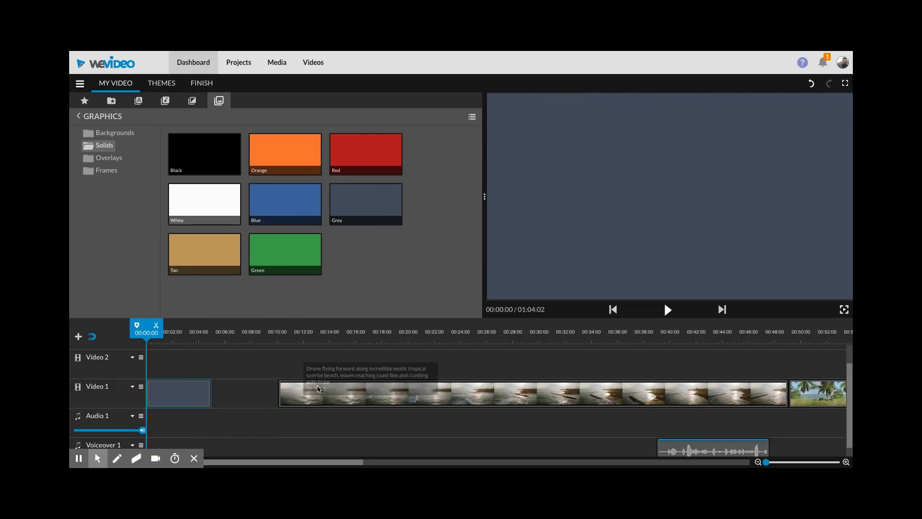
{"action": "key", "text": "space"}
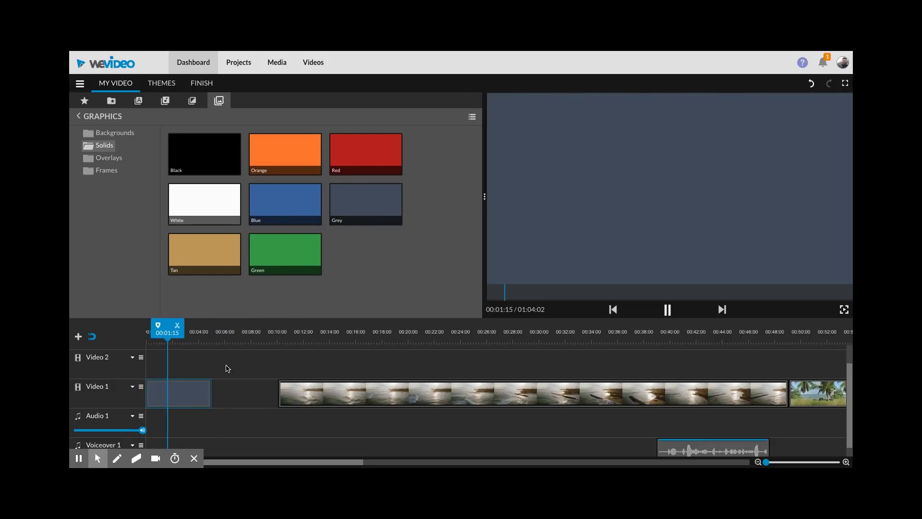
{"action": "key", "text": "space"}
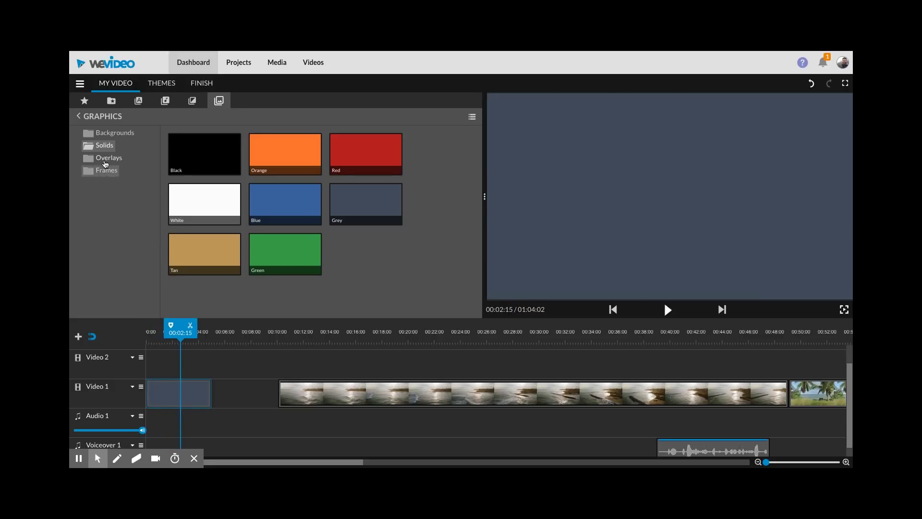
Browse the Overlays and Frames graphics
{"action": "left_click", "coordinate": [105, 158]}
{"action": "scroll", "coordinate": [304, 264], "scroll_direction": "down", "scroll_amount": 2}
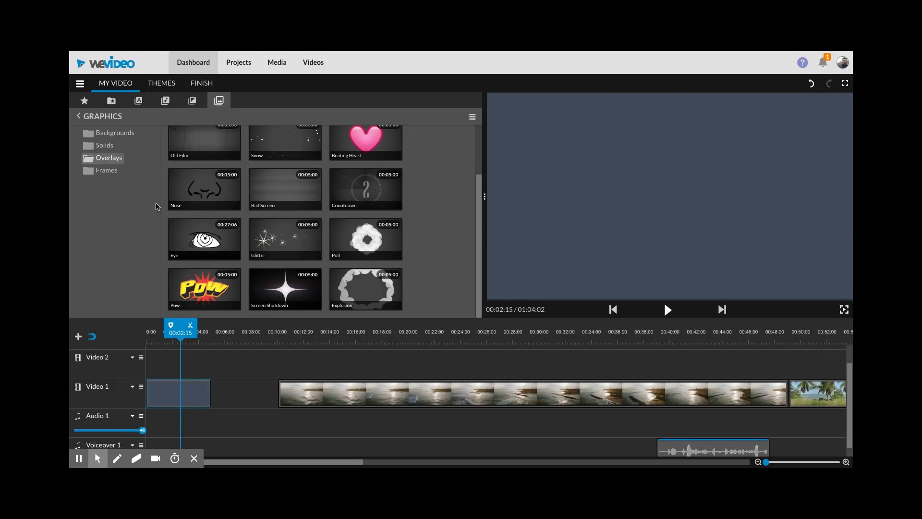
{"action": "left_click", "coordinate": [114, 172]}
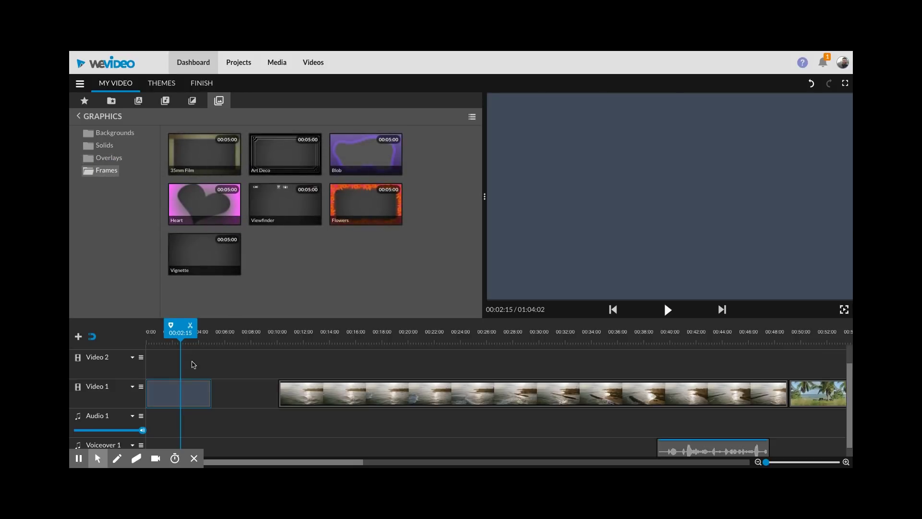
{"action": "scroll", "coordinate": [168, 354], "scroll_direction": "up", "scroll_amount": 2}
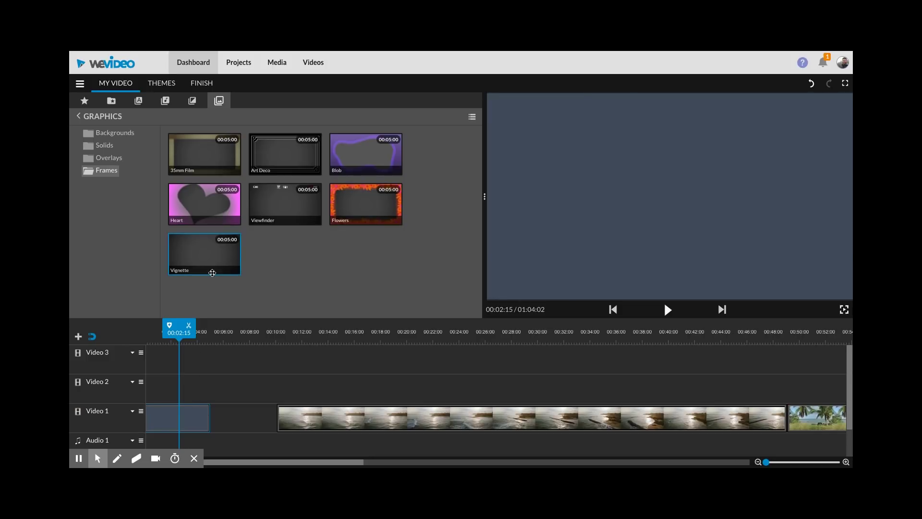
Try out the Art Deco frame on Video 2 over the grey solid, and remove it from the track
{"action": "double_click", "coordinate": [277, 158]}
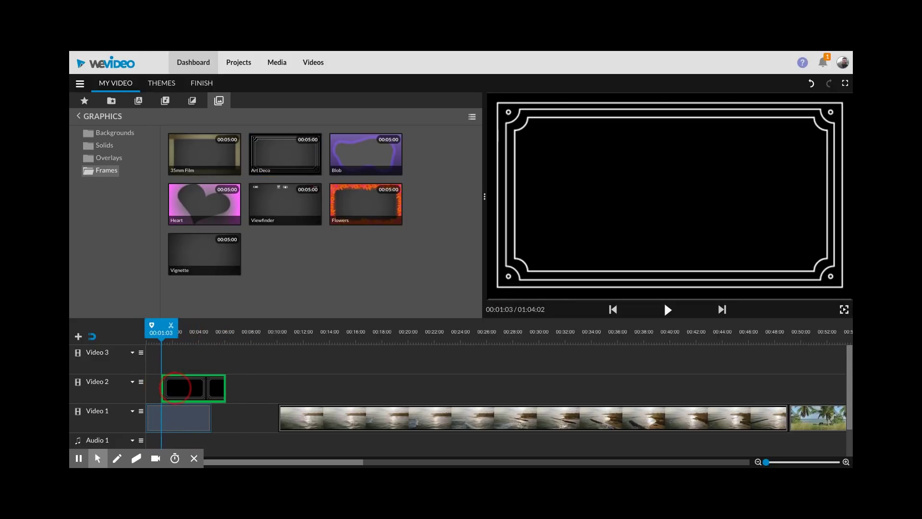
{"action": "left_click_drag", "start_coordinate": [164, 388], "coordinate": [178, 388]}
{"action": "left_click_drag", "start_coordinate": [157, 337], "coordinate": [130, 339]}
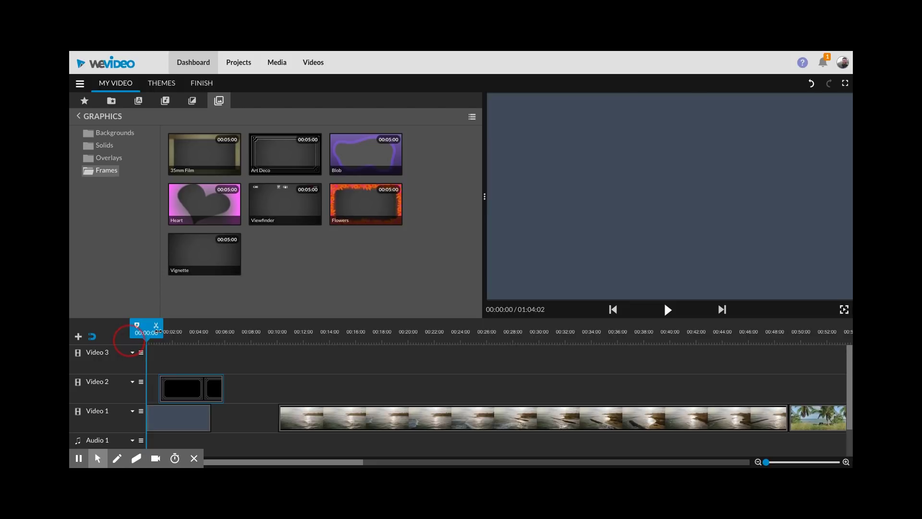
{"action": "key", "text": "space"}
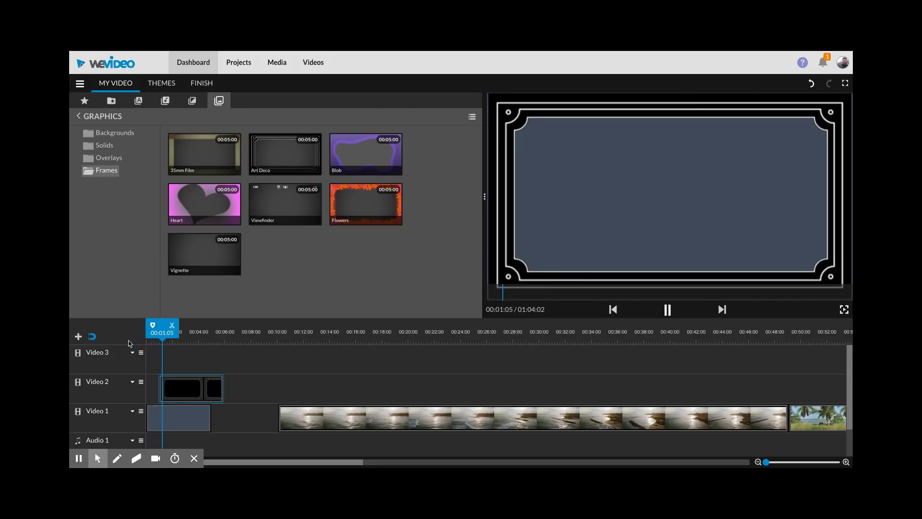
{"action": "key", "text": "space"}
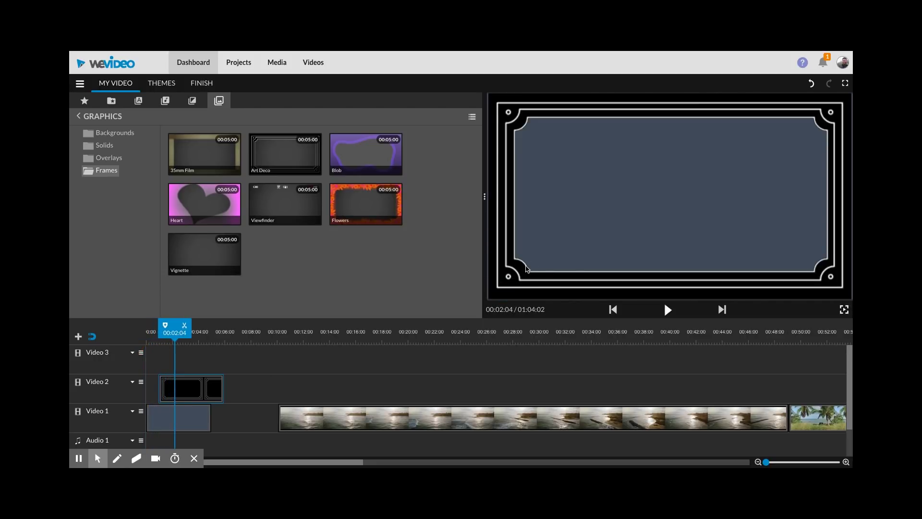
{"action": "left_click", "coordinate": [212, 397]}
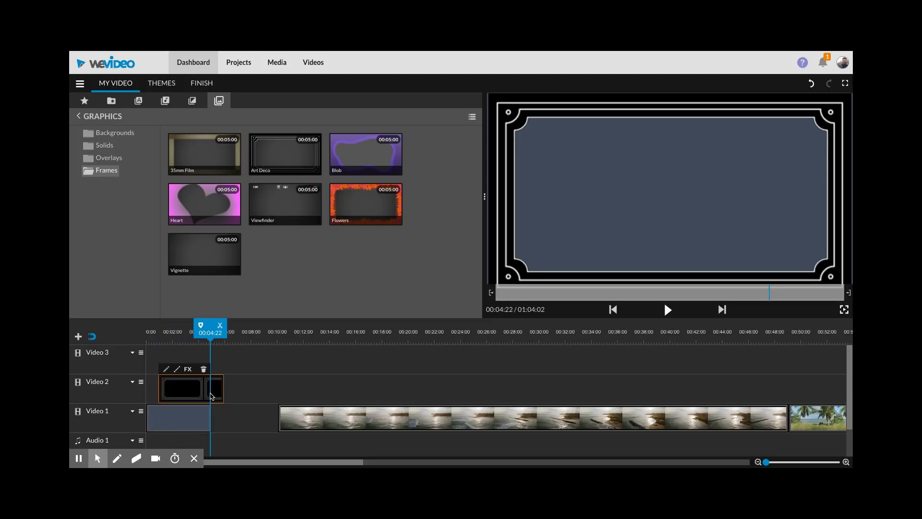
{"action": "key", "text": "Delete"}
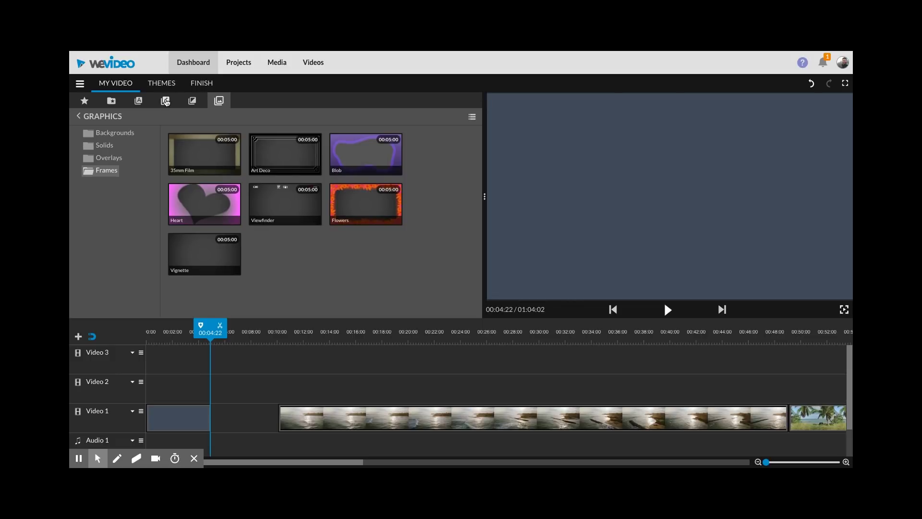
Browse the audio library's Free Music, Sound Effects and Premium Music folders
{"action": "left_click", "coordinate": [165, 100]}
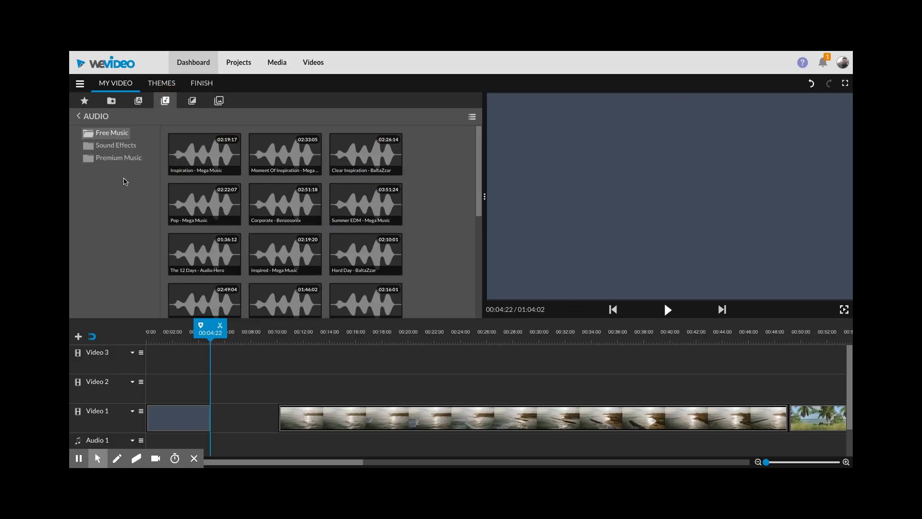
{"action": "scroll", "coordinate": [234, 192], "scroll_direction": "down", "scroll_amount": 5}
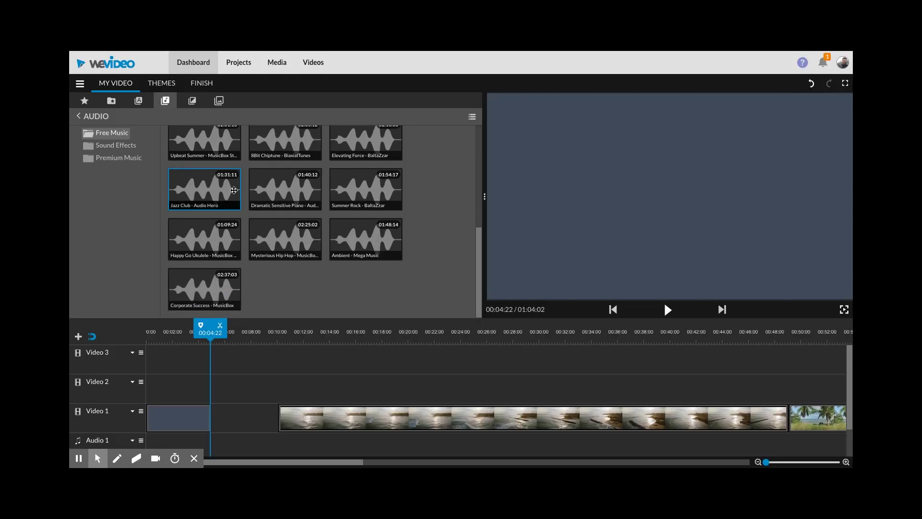
{"action": "left_click", "coordinate": [118, 143]}
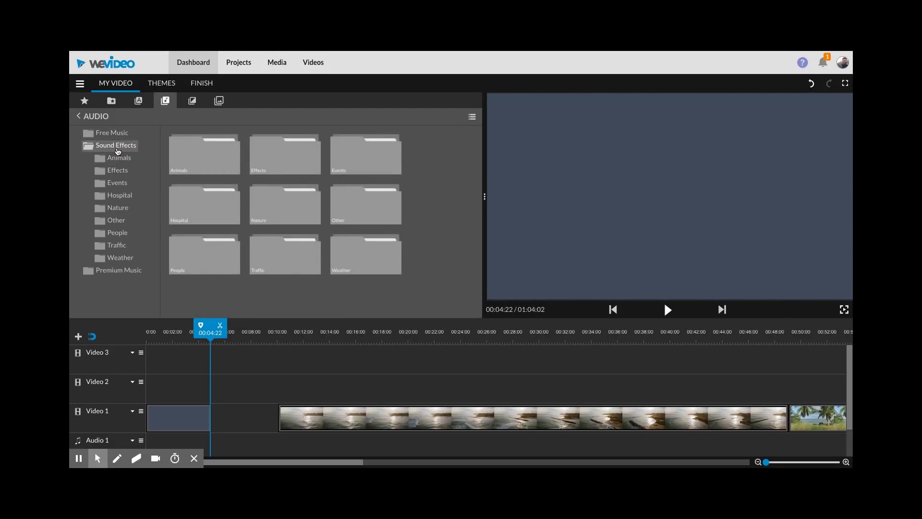
{"action": "left_click", "coordinate": [117, 146]}
{"action": "left_click", "coordinate": [106, 133]}
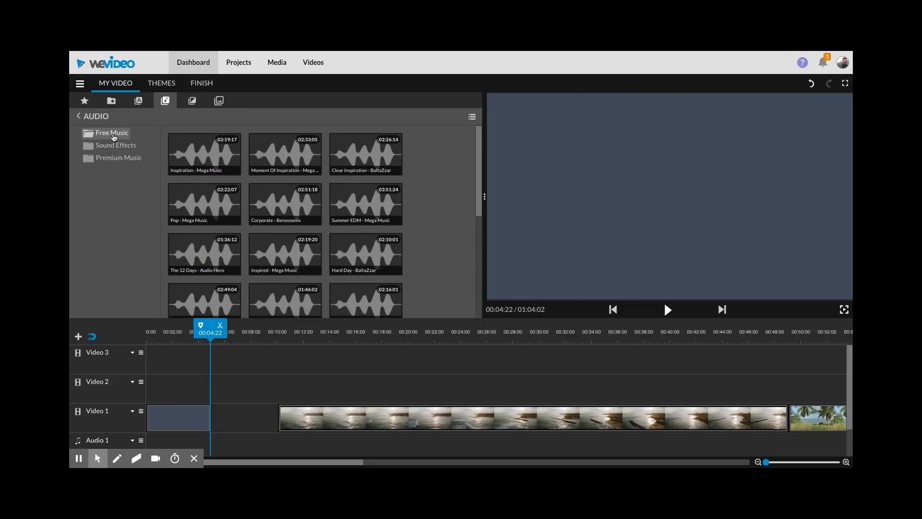
{"action": "left_click", "coordinate": [113, 158]}
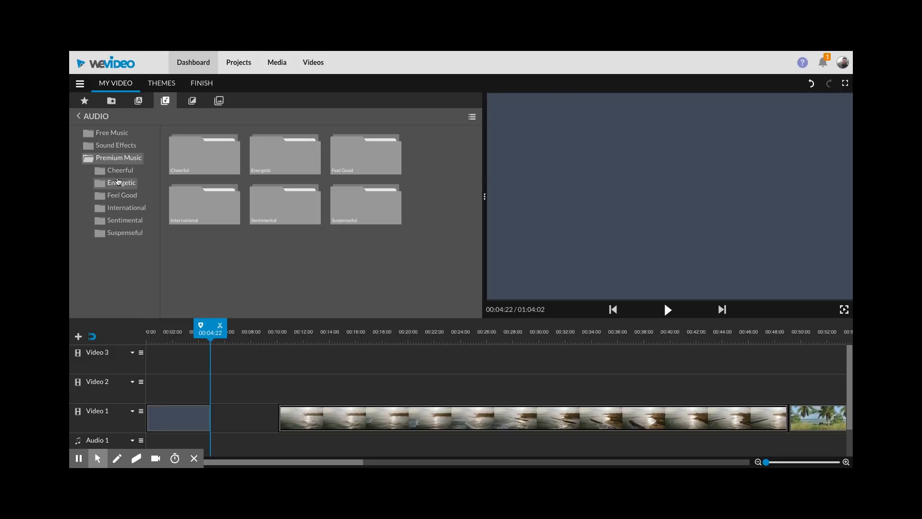
Add the Happy Adventure track from the Cheerful premium music to the start of Audio 1
{"action": "left_click", "coordinate": [117, 170]}
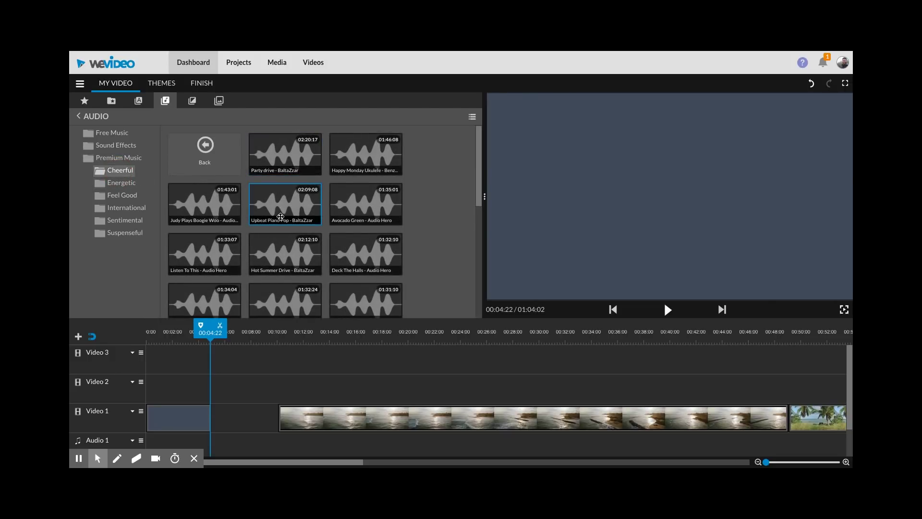
{"action": "scroll", "coordinate": [281, 222], "scroll_direction": "down", "scroll_amount": 2}
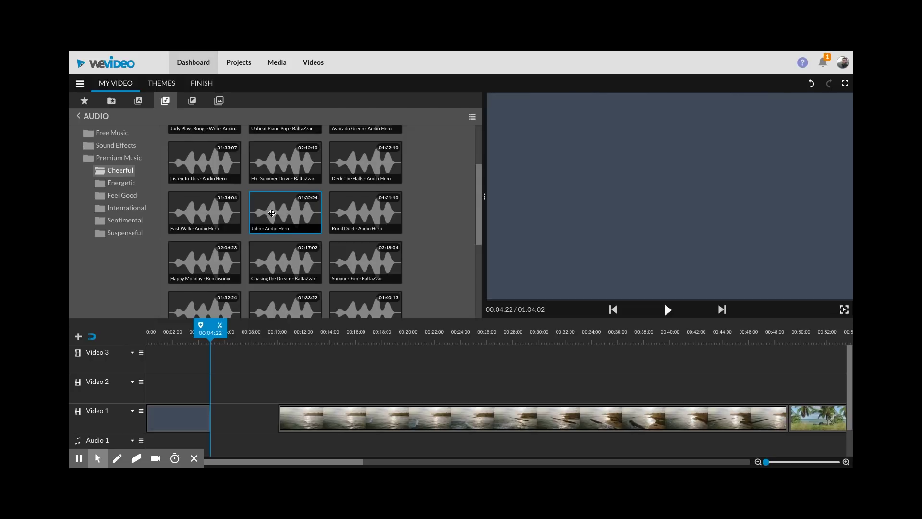
{"action": "scroll", "coordinate": [271, 213], "scroll_direction": "down", "scroll_amount": 4}
{"action": "left_click_drag", "start_coordinate": [275, 249], "coordinate": [155, 438]}
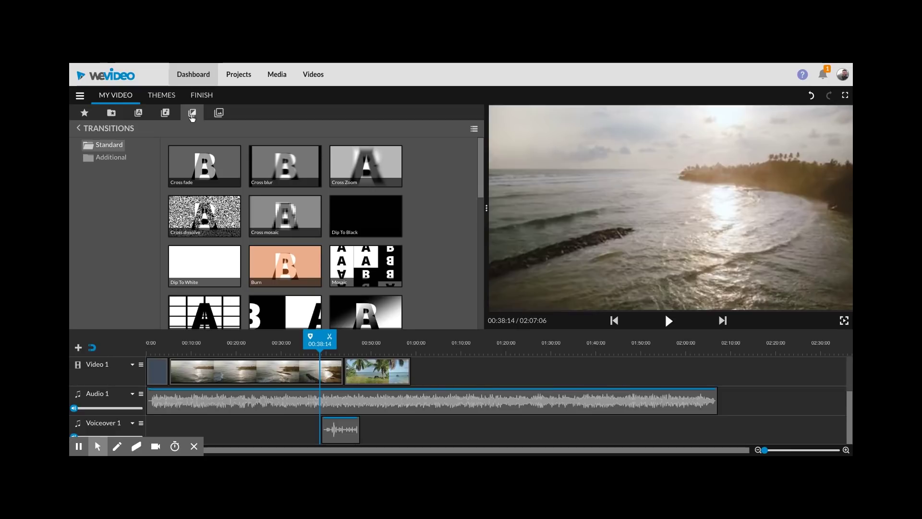
Play the cut between the two beach clips on Video 1 twice without a transition
{"action": "left_click_drag", "start_coordinate": [321, 342], "coordinate": [332, 342]}
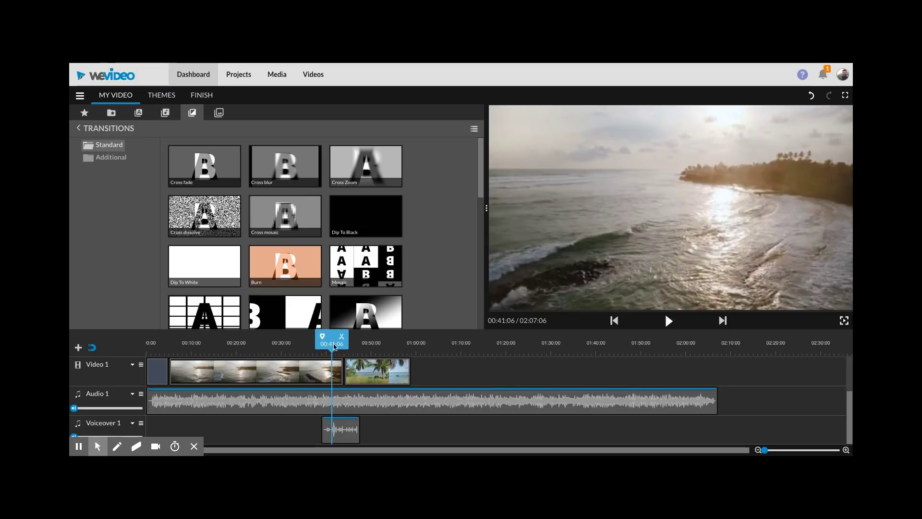
{"action": "key", "text": "space"}
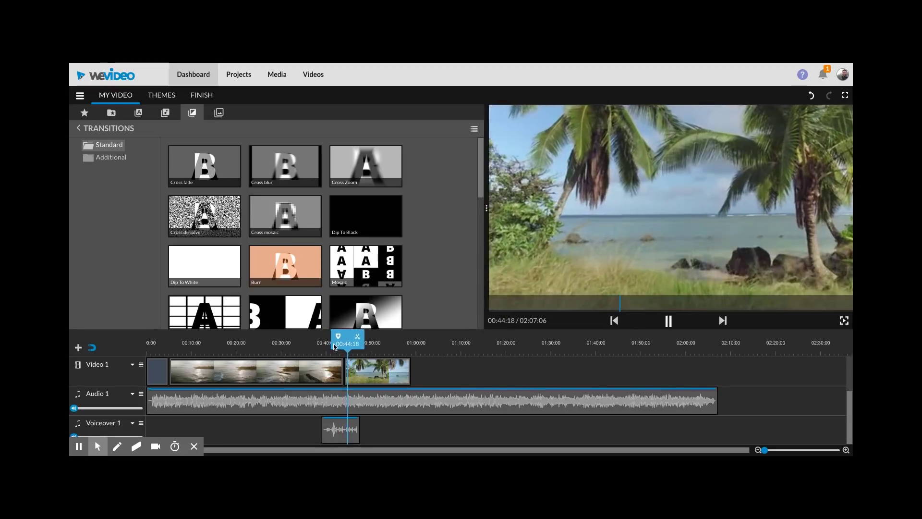
{"action": "key", "text": "space"}
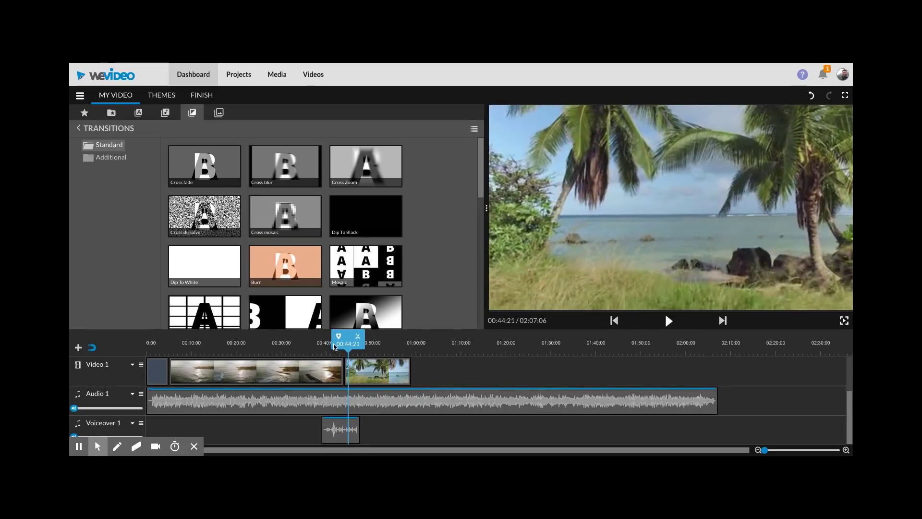
{"action": "left_click_drag", "start_coordinate": [346, 341], "coordinate": [338, 342]}
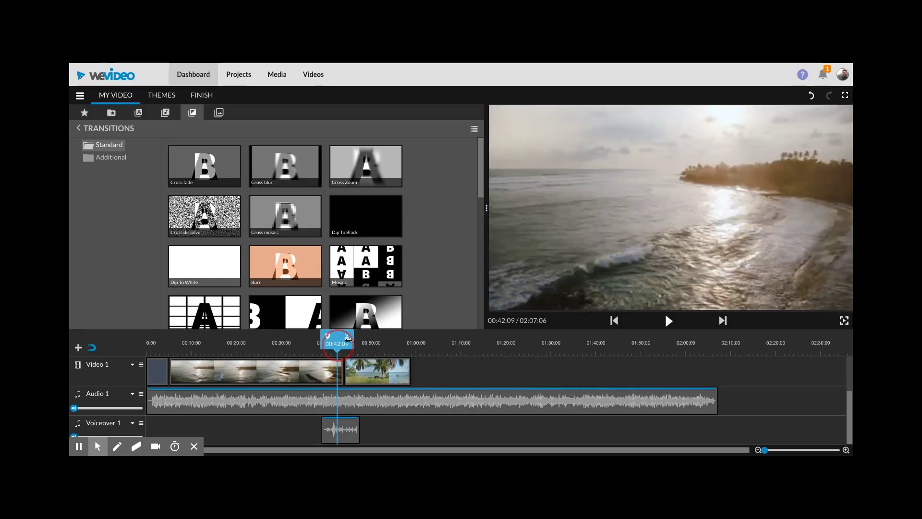
{"action": "key", "text": "space"}
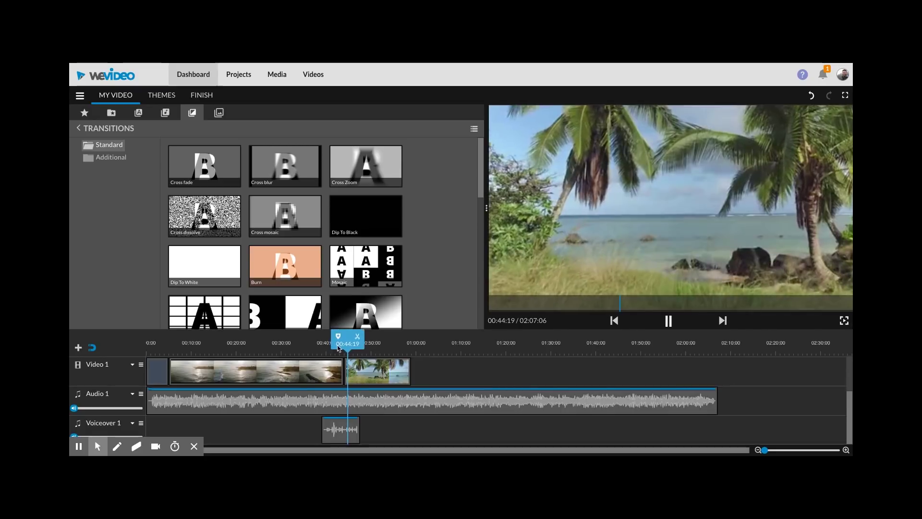
{"action": "key", "text": "space"}
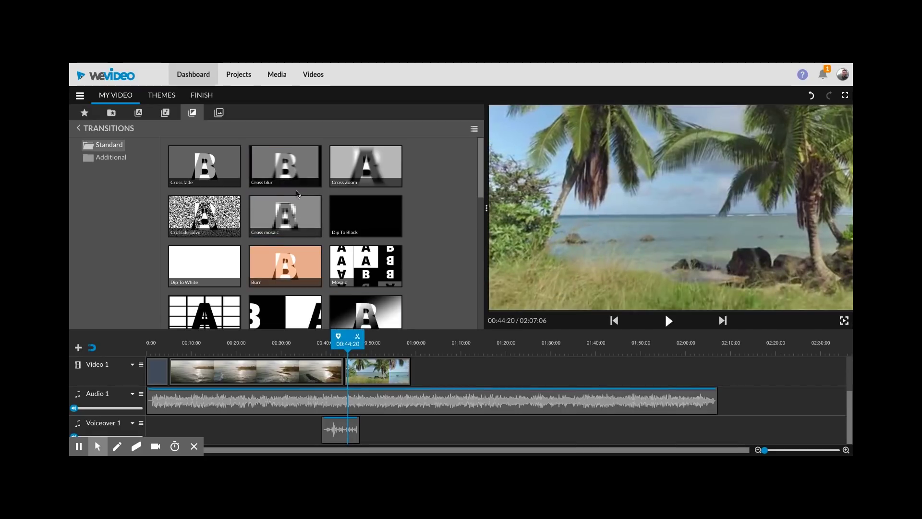
Try out the Dip To Black transition between the two beach clips on Video 1, and remove it
{"action": "left_click", "coordinate": [342, 210]}
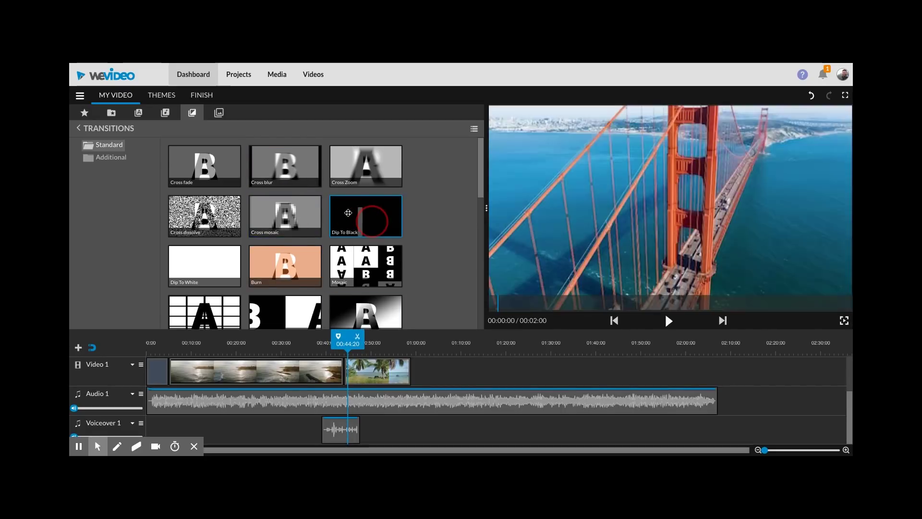
{"action": "left_click_drag", "start_coordinate": [348, 212], "coordinate": [354, 373]}
{"action": "left_click_drag", "start_coordinate": [336, 340], "coordinate": [329, 342]}
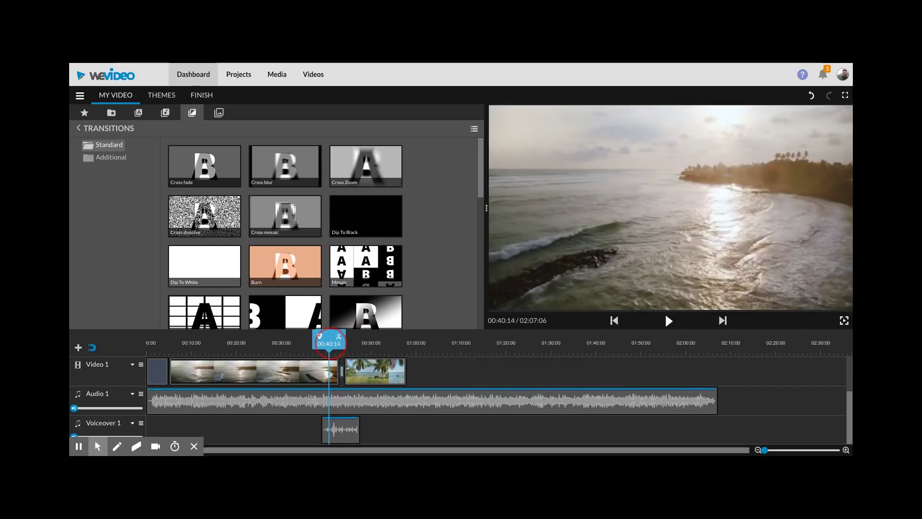
{"action": "key", "text": "space"}
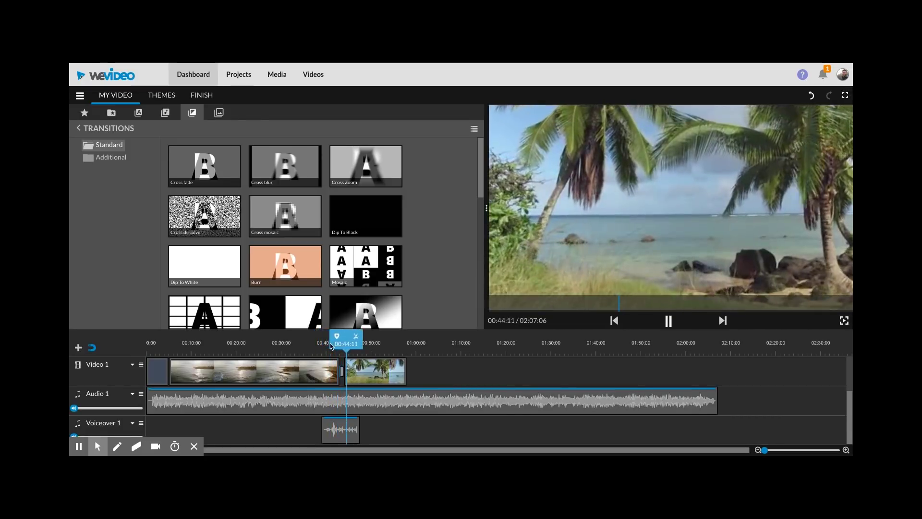
{"action": "key", "text": "space"}
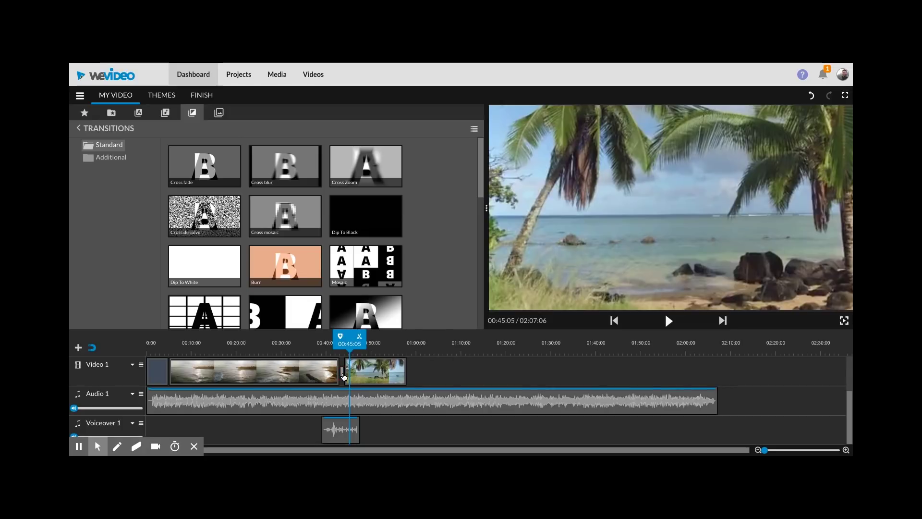
{"action": "left_click", "coordinate": [343, 374]}
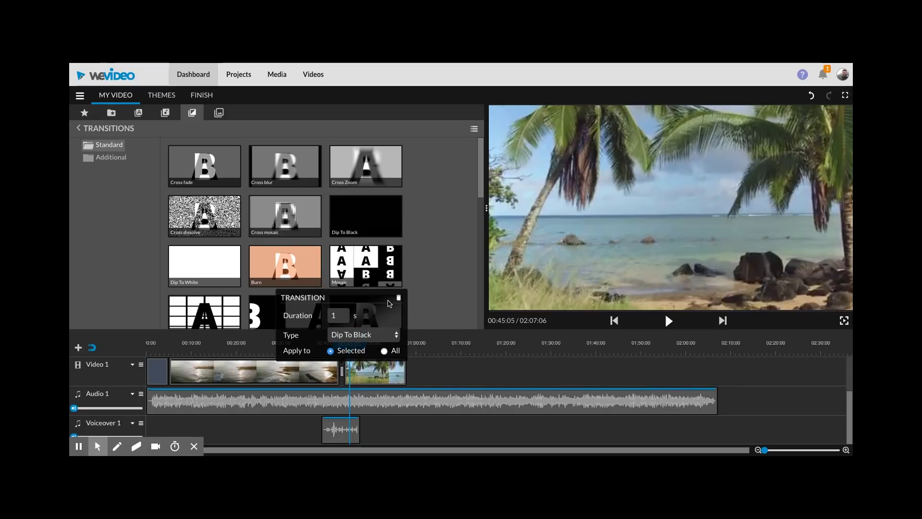
{"action": "left_click", "coordinate": [399, 298]}
Try out the Parasol transition between the two beach clips and preview it
{"action": "scroll", "coordinate": [358, 221], "scroll_direction": "down", "scroll_amount": 5}
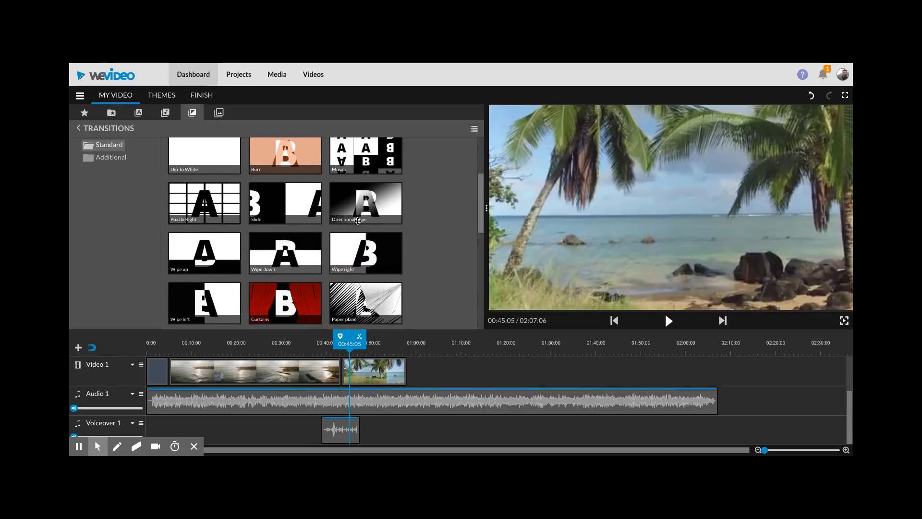
{"action": "scroll", "coordinate": [288, 241], "scroll_direction": "down", "scroll_amount": 2}
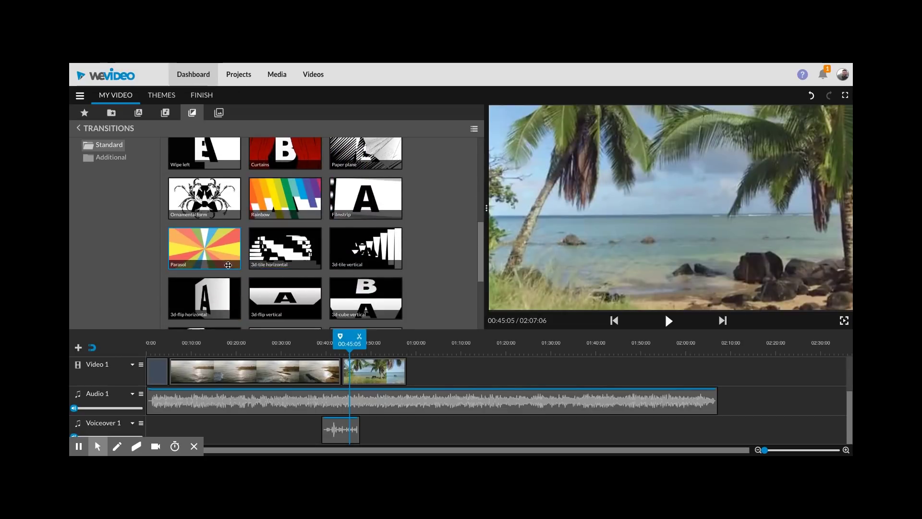
{"action": "left_click_drag", "start_coordinate": [375, 372], "coordinate": [354, 384]}
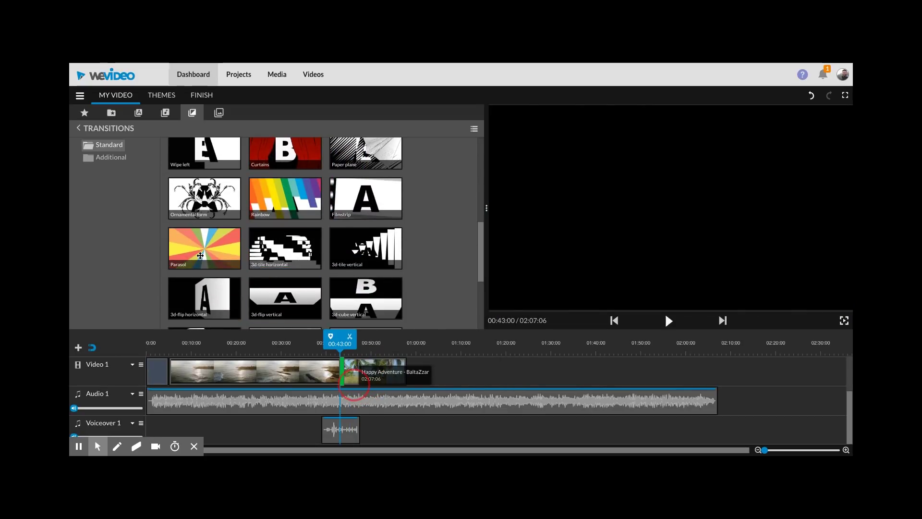
{"action": "left_click_drag", "start_coordinate": [340, 343], "coordinate": [327, 344]}
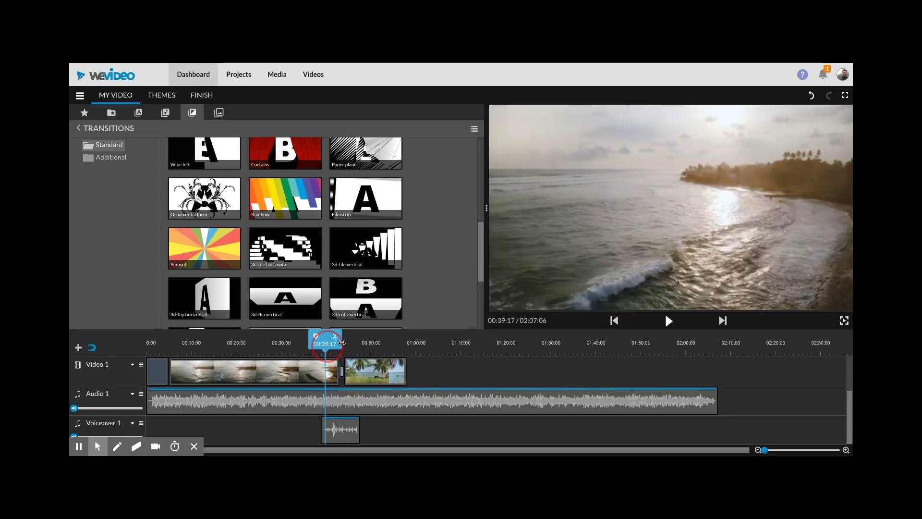
{"action": "key", "text": "space"}
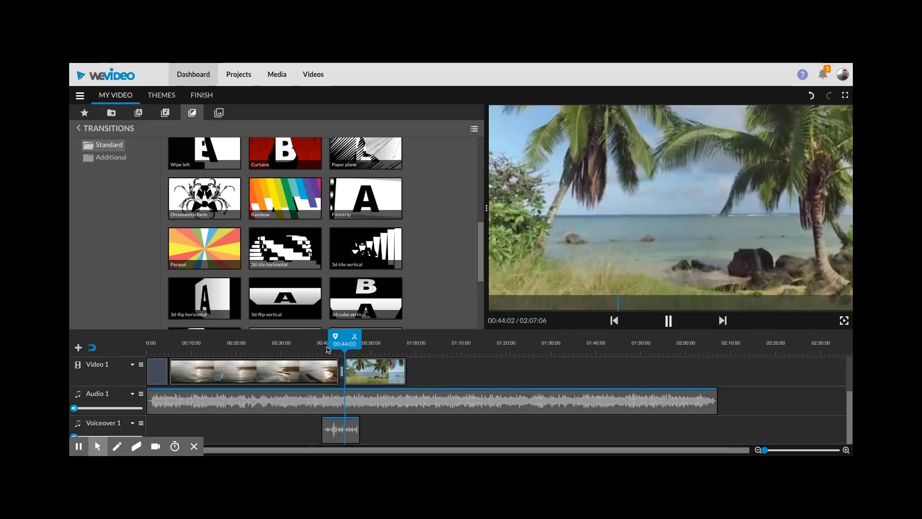
{"action": "key", "text": "space"}
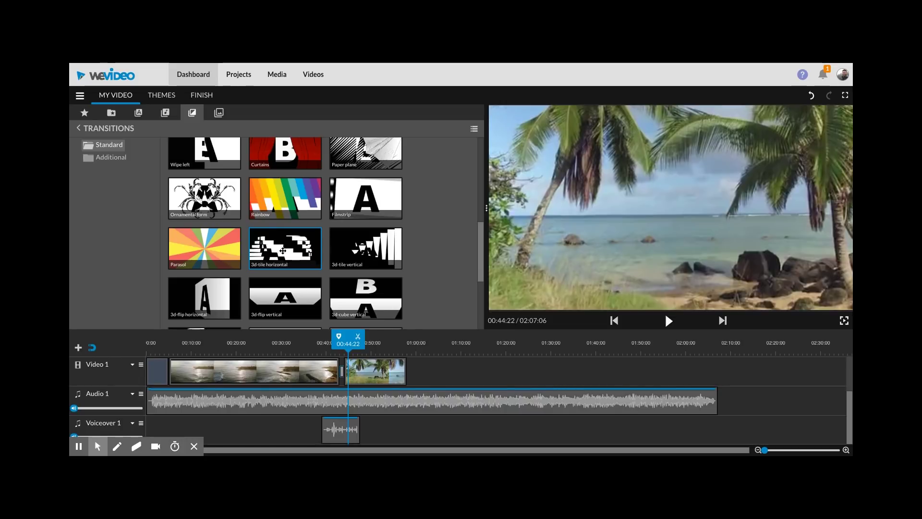
Try out the Curtains transition in place of Parasol between the two beach clips, preview it, and remove it
{"action": "scroll", "coordinate": [283, 250], "scroll_direction": "up", "scroll_amount": 3}
{"action": "left_click", "coordinate": [272, 242]}
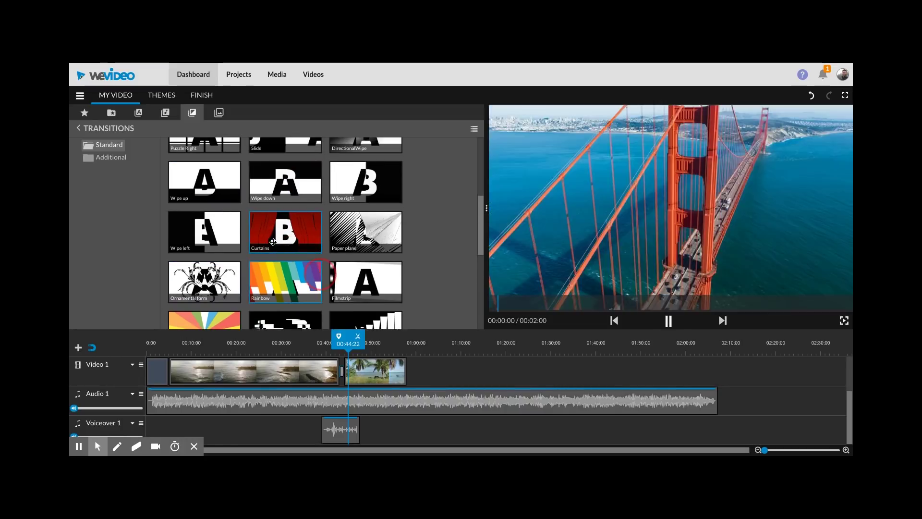
{"action": "left_click", "coordinate": [339, 344]}
{"action": "key", "text": "space"}
{"action": "key", "text": "space"}
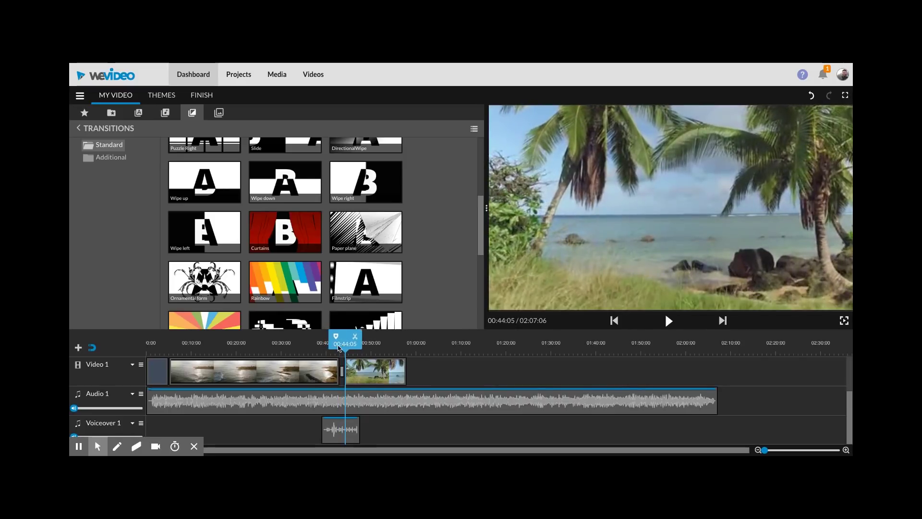
{"action": "scroll", "coordinate": [330, 292], "scroll_direction": "up", "scroll_amount": 2}
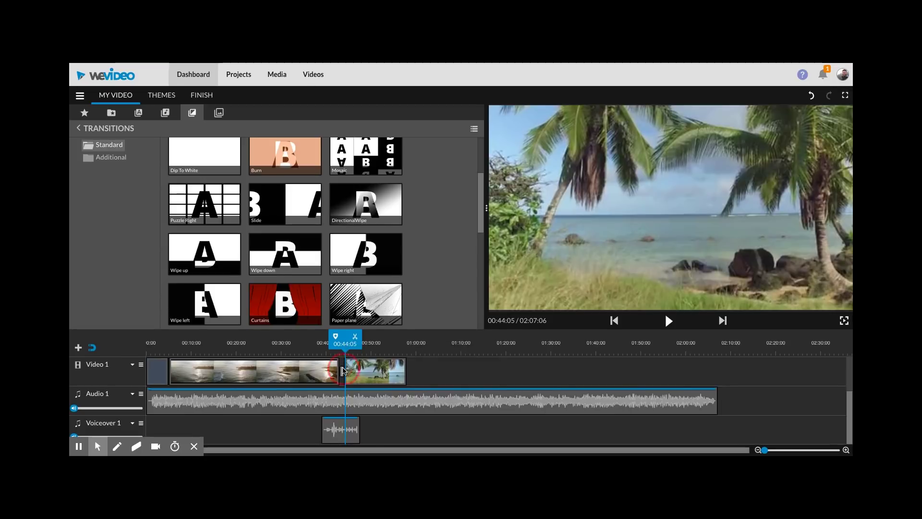
{"action": "left_click", "coordinate": [342, 371]}
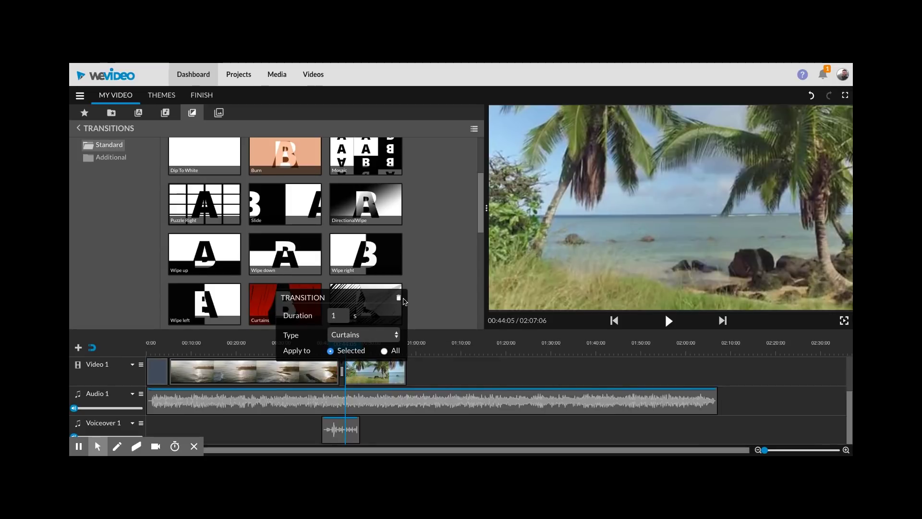
{"action": "left_click", "coordinate": [399, 297]}
Add a Dip To White transition between the two beach clips on Video 1 and preview it
{"action": "scroll", "coordinate": [266, 177], "scroll_direction": "up", "scroll_amount": 4}
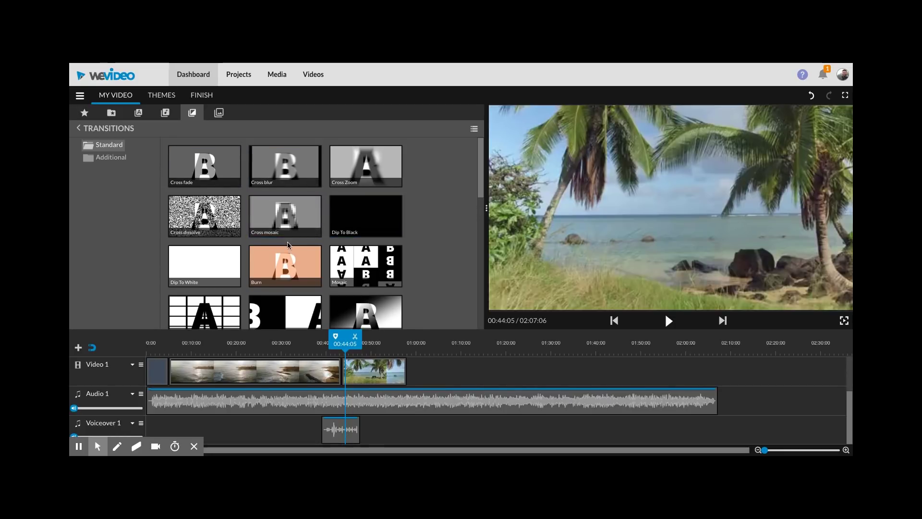
{"action": "left_click_drag", "start_coordinate": [210, 274], "coordinate": [340, 370]}
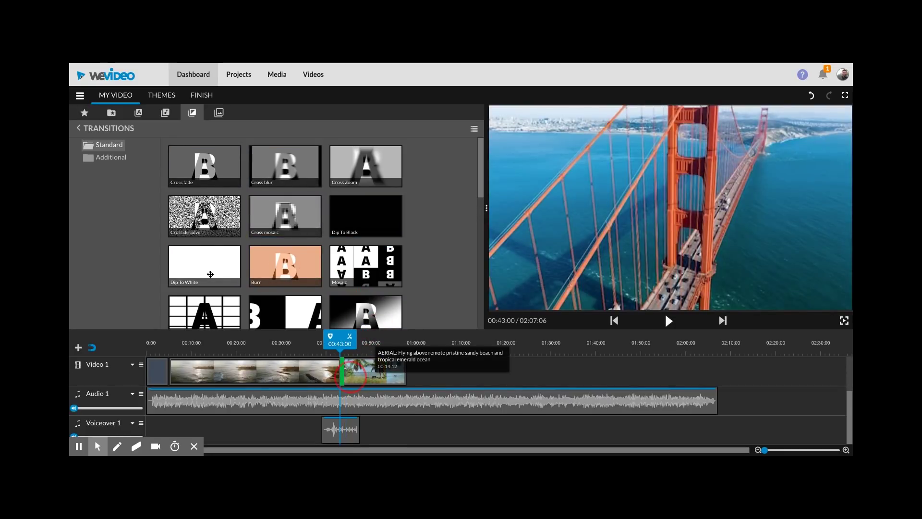
{"action": "left_click_drag", "start_coordinate": [341, 343], "coordinate": [332, 343]}
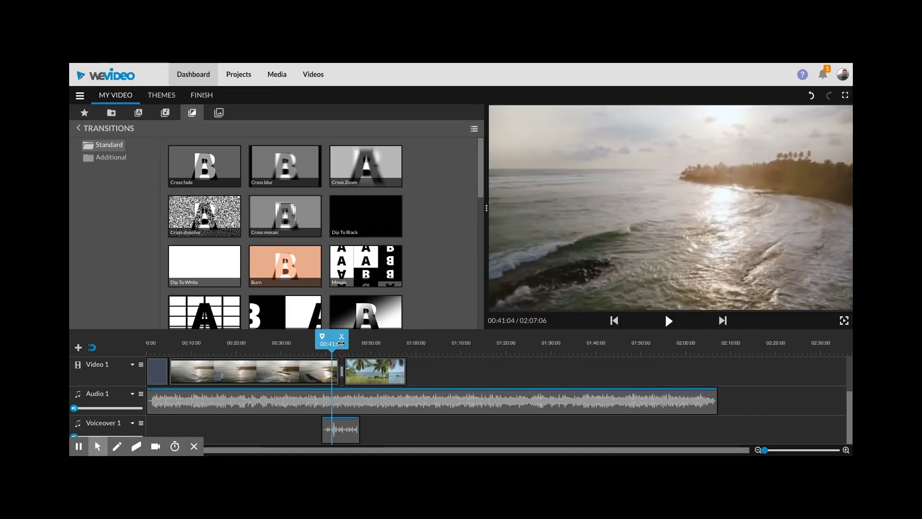
{"action": "key", "text": "space"}
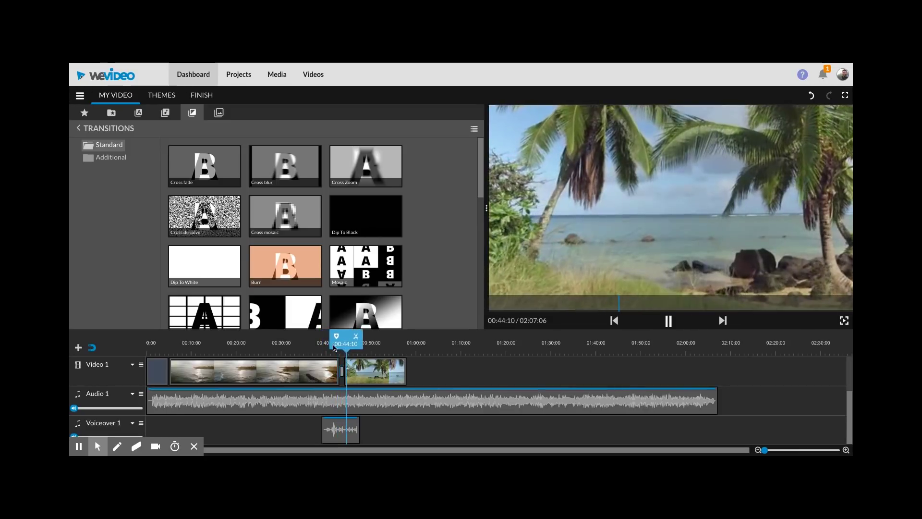
{"action": "key", "text": "space"}
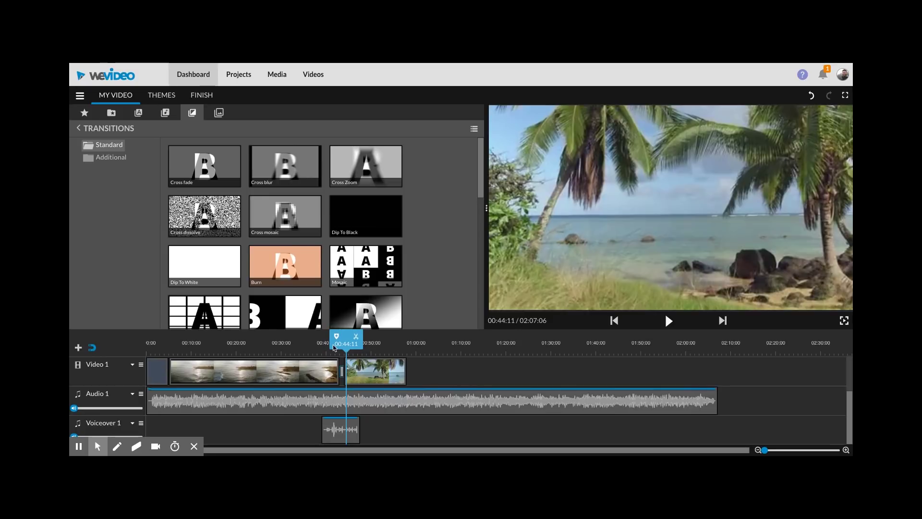
{"action": "scroll", "coordinate": [286, 251], "scroll_direction": "down", "scroll_amount": 10}
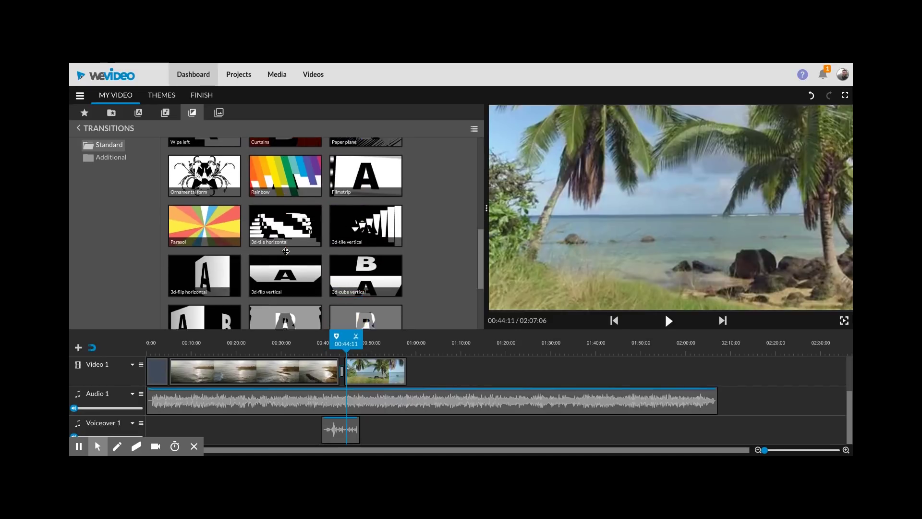
{"action": "scroll", "coordinate": [285, 251], "scroll_direction": "down", "scroll_amount": 3}
{"action": "scroll", "coordinate": [286, 251], "scroll_direction": "up", "scroll_amount": 5}
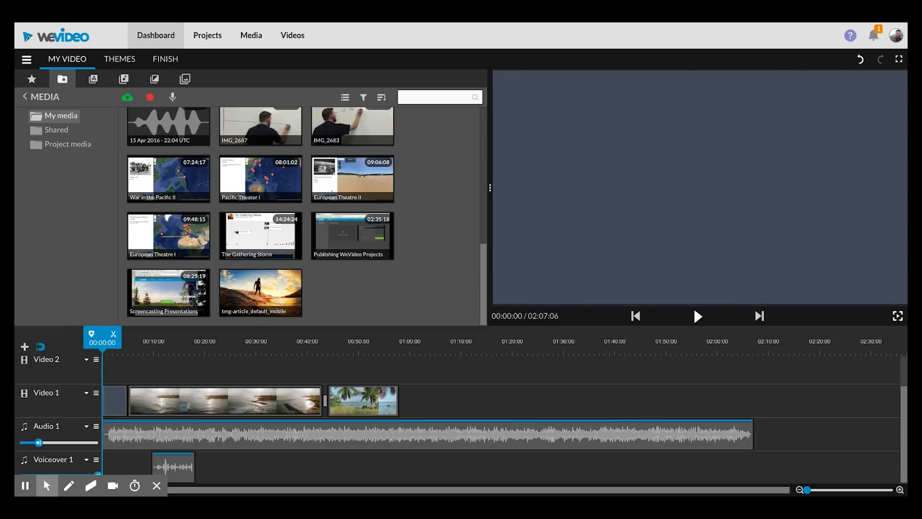
Delete the empty Video 3 track from the timeline
{"action": "scroll", "coordinate": [50, 407], "scroll_direction": "down", "scroll_amount": 1}
{"action": "scroll", "coordinate": [50, 408], "scroll_direction": "up", "scroll_amount": 1}
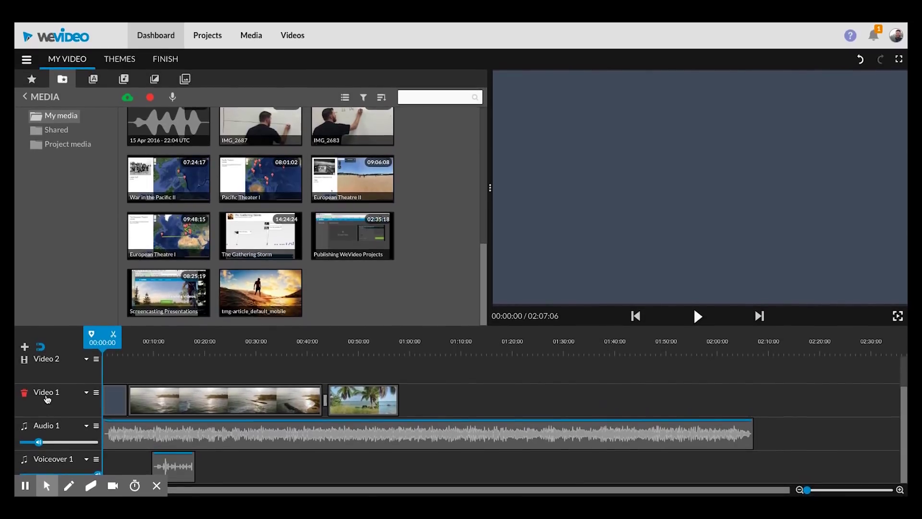
{"action": "left_click", "coordinate": [179, 493]}
{"action": "left_click", "coordinate": [165, 493]}
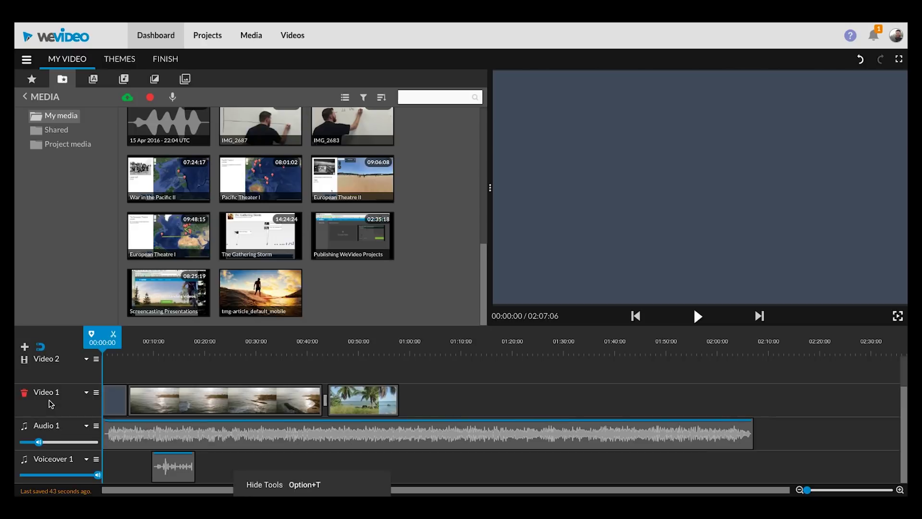
{"action": "scroll", "coordinate": [48, 413], "scroll_direction": "up", "scroll_amount": 2}
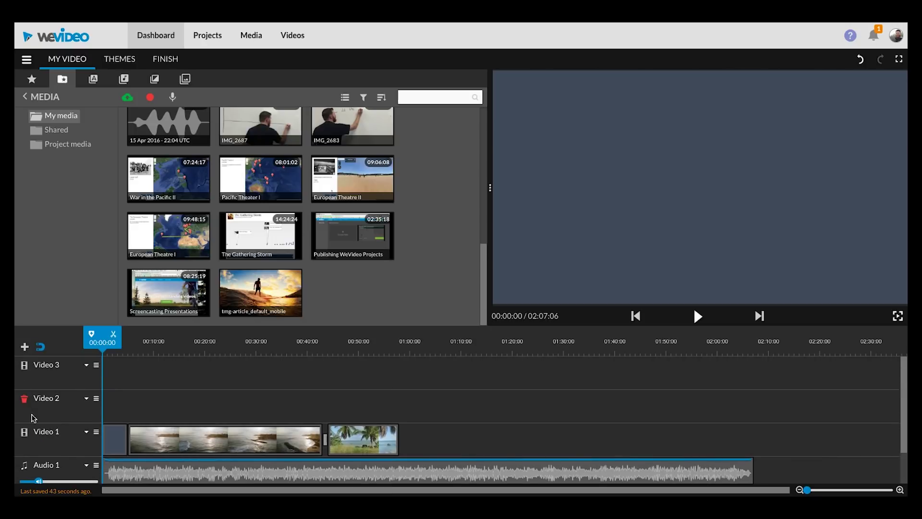
{"action": "left_click", "coordinate": [25, 367]}
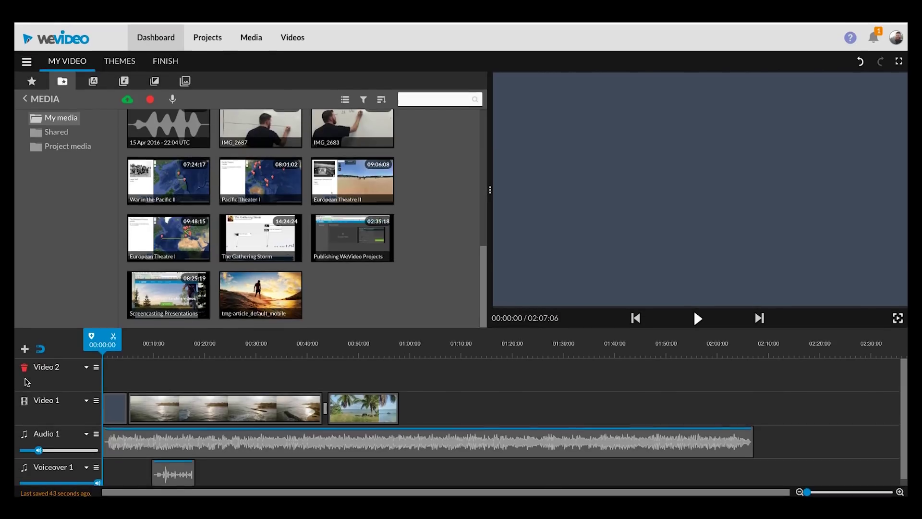
Add a new video track titled Video 3 and preview the first beach clip from about 00:14:02
{"action": "left_click", "coordinate": [24, 346]}
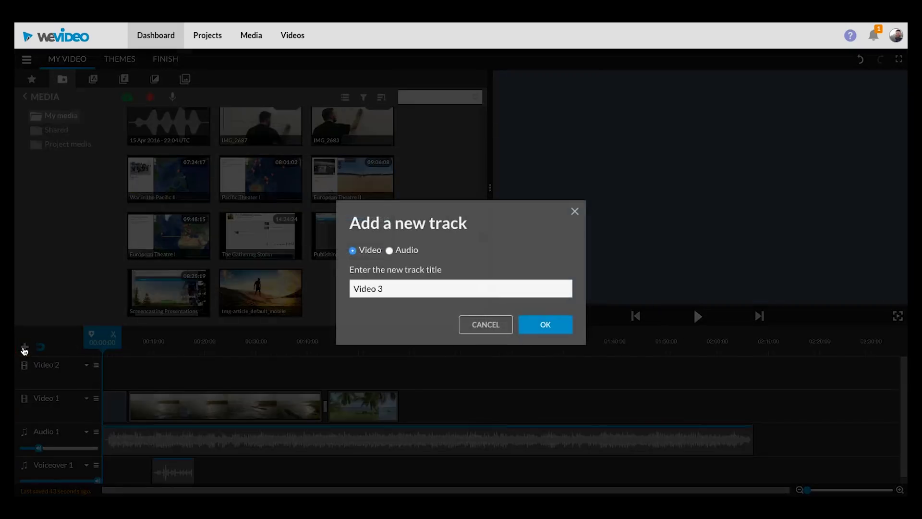
{"action": "left_click", "coordinate": [542, 331]}
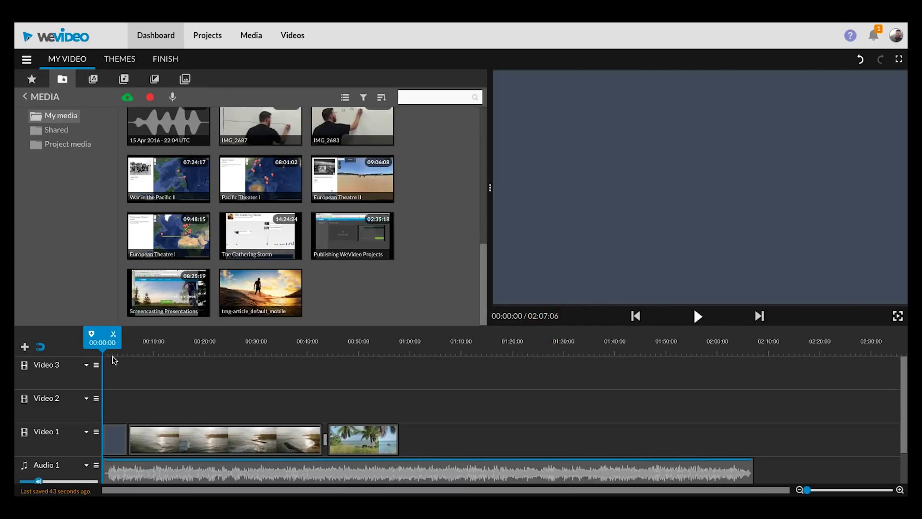
{"action": "left_click_drag", "start_coordinate": [108, 352], "coordinate": [167, 348]}
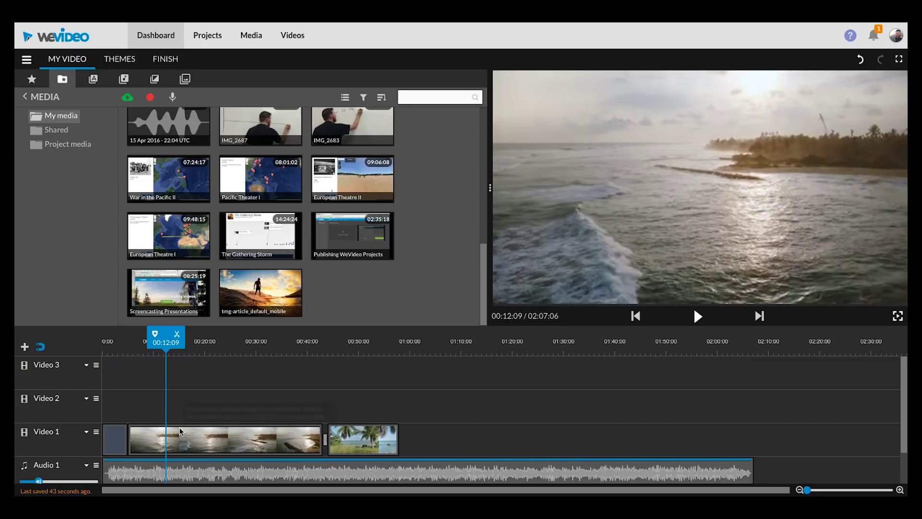
{"action": "mouse_move", "coordinate": [164, 341]}
{"action": "left_mouse_down"}
{"action": "mouse_move", "coordinate": [189, 342]}
{"action": "mouse_move", "coordinate": [174, 341]}
{"action": "left_mouse_up"}
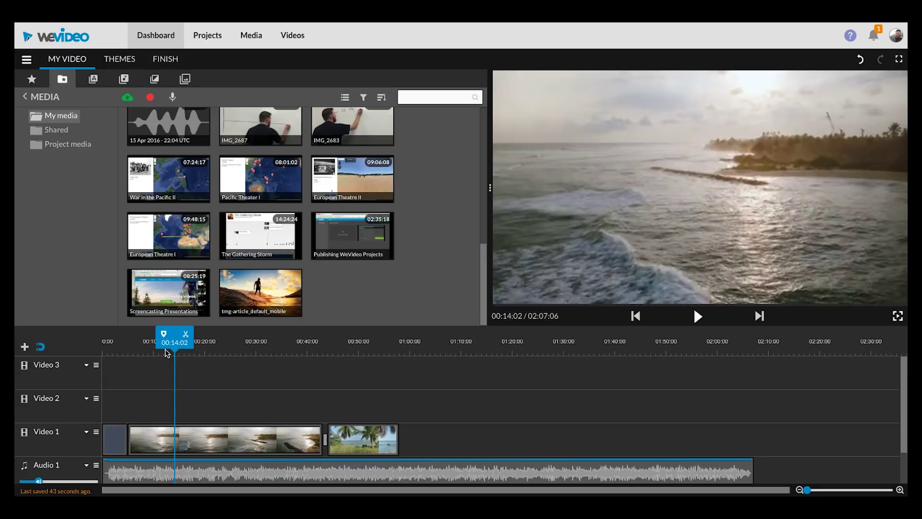
{"action": "key", "text": "space"}
{"action": "key", "text": "space"}
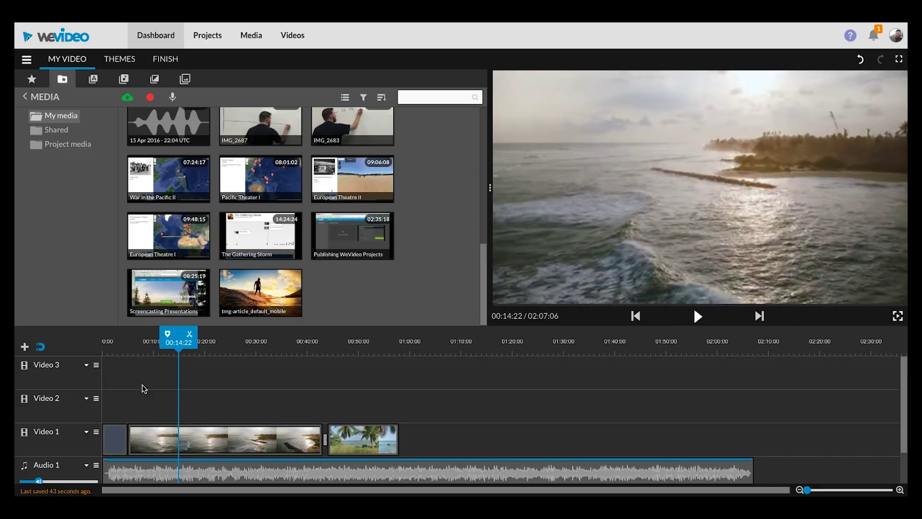
Turn the Audio 1 track volume fully down, lower Voiceover 1 to about 6%, and play the beach clip
{"action": "left_click_drag", "start_coordinate": [41, 480], "coordinate": [20, 479]}
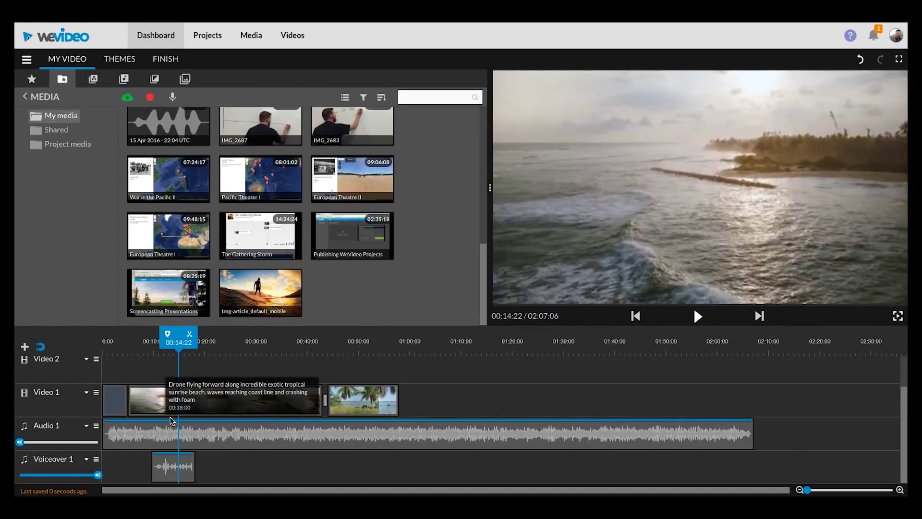
{"action": "left_click", "coordinate": [96, 474]}
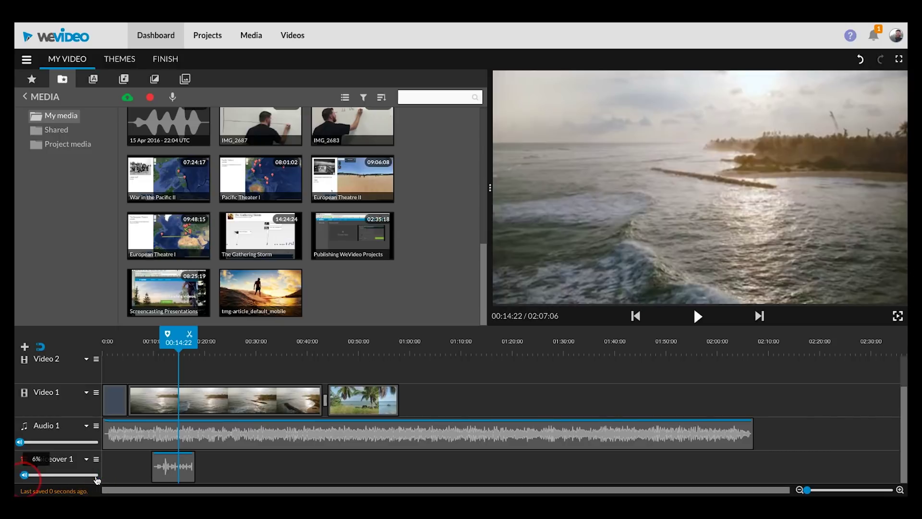
{"action": "scroll", "coordinate": [178, 393], "scroll_direction": "up", "scroll_amount": 2}
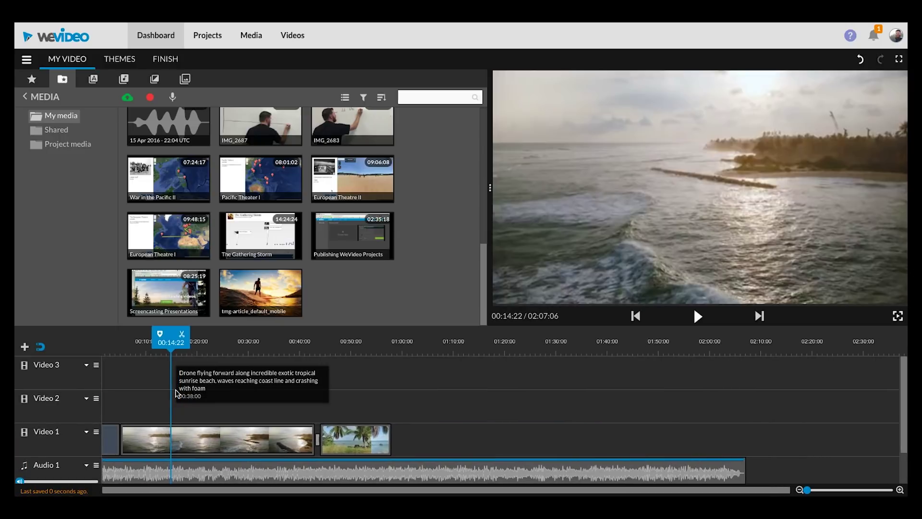
{"action": "key", "text": "space"}
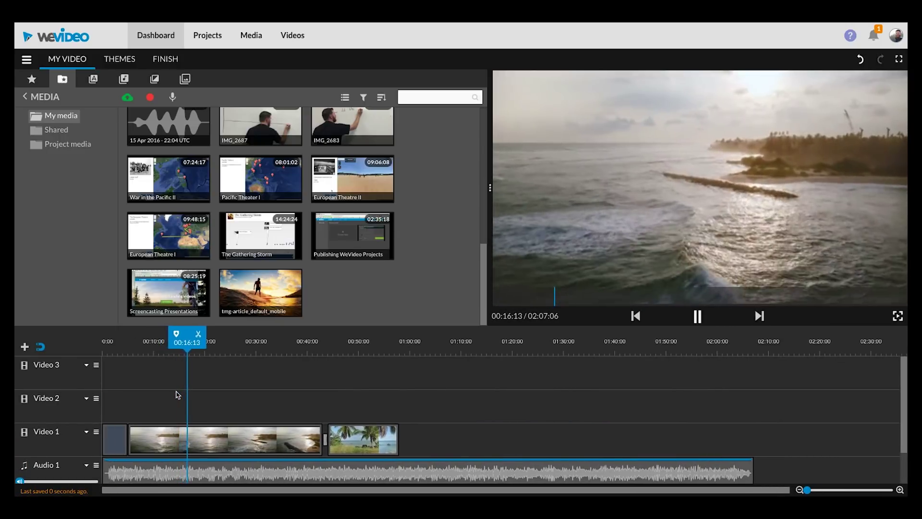
{"action": "key", "text": "space"}
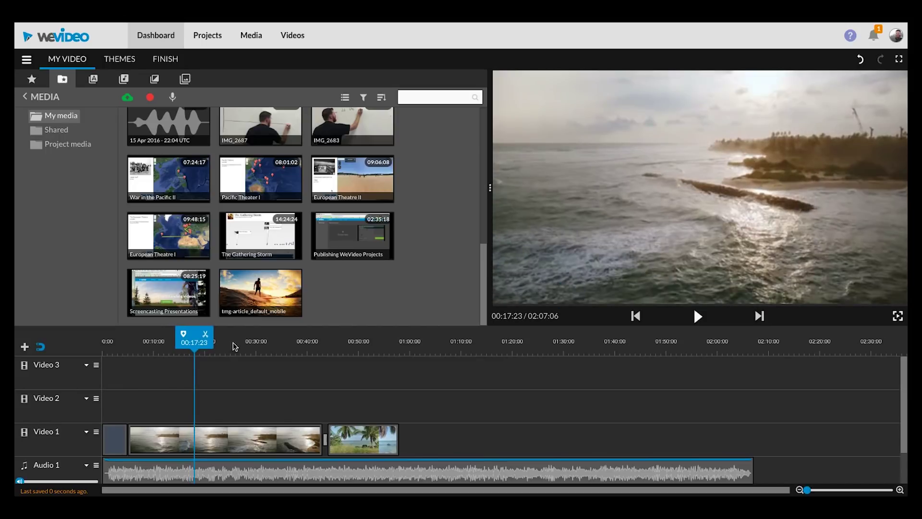
Place the tmg-article_default_mobile surfer image on Video 2 at 00:18:06 above the first beach clip and preview it
{"action": "left_click_drag", "start_coordinate": [246, 295], "coordinate": [209, 407]}
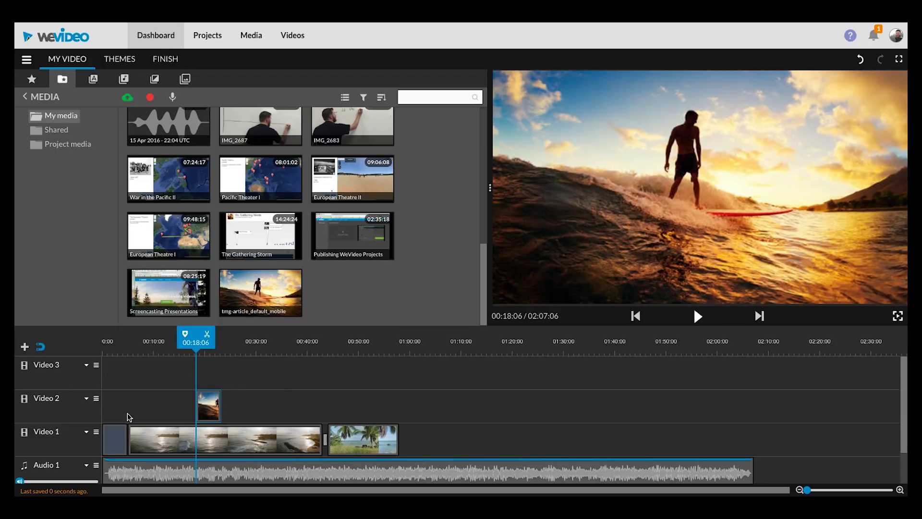
{"action": "left_click_drag", "start_coordinate": [191, 352], "coordinate": [194, 347]}
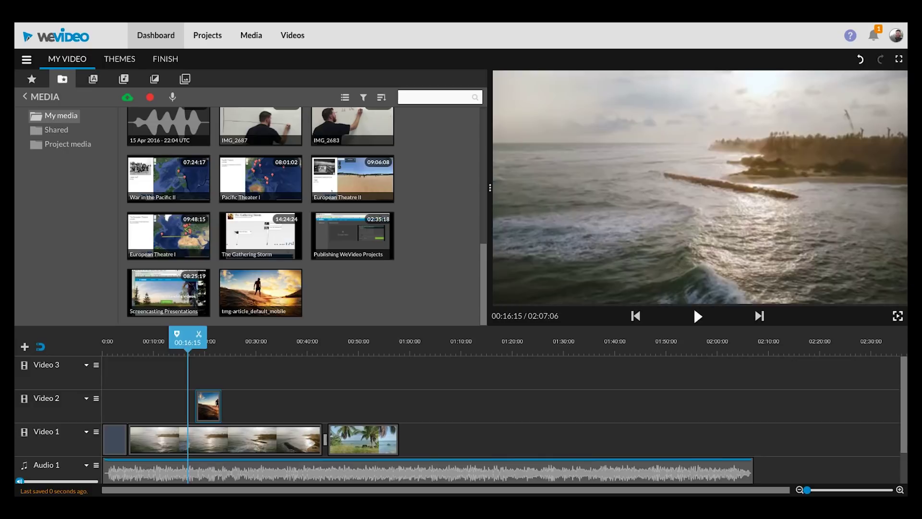
{"action": "left_click_drag", "start_coordinate": [187, 353], "coordinate": [182, 354]}
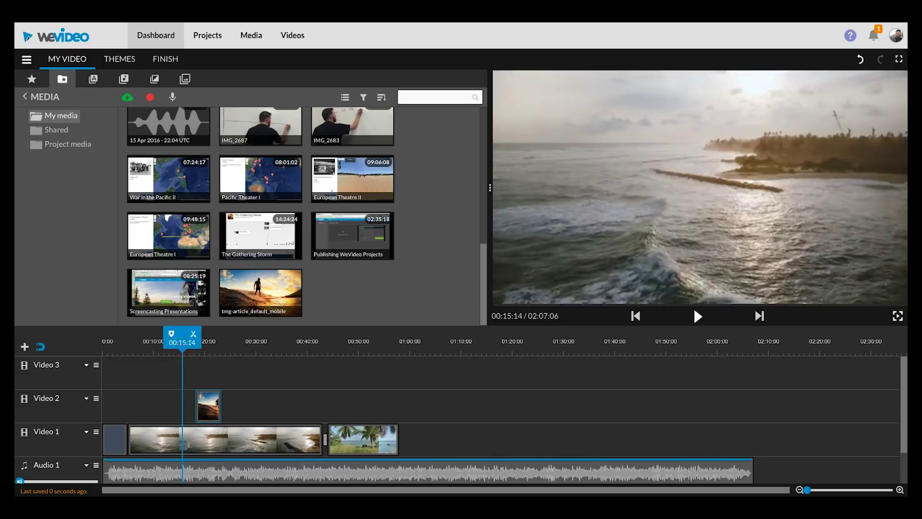
{"action": "left_click", "coordinate": [695, 311]}
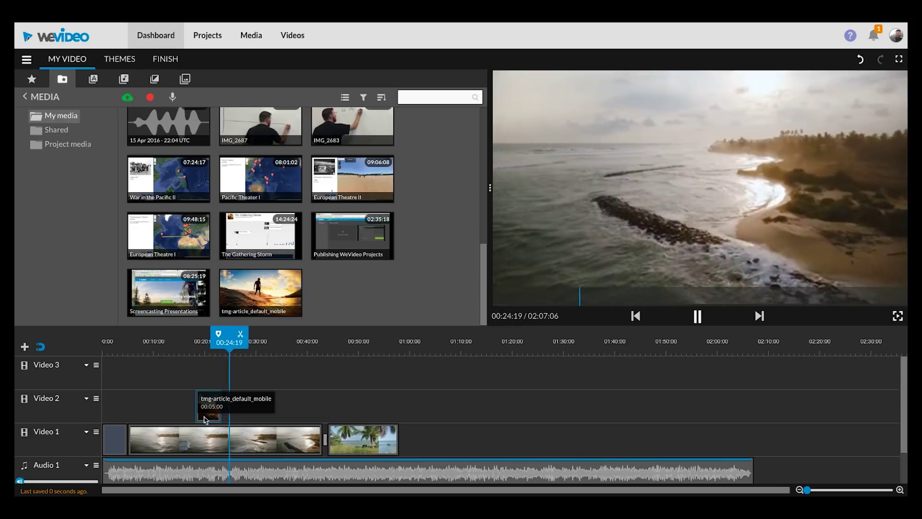
{"action": "key", "text": "space"}
Place the Art Deco frame on Video 3 directly above the surfer image, starting at 00:18:06, and preview it
{"action": "scroll", "coordinate": [272, 396], "scroll_direction": "down", "scroll_amount": 1}
{"action": "scroll", "coordinate": [273, 396], "scroll_direction": "up", "scroll_amount": 1}
{"action": "left_click", "coordinate": [217, 398]}
{"action": "left_click_drag", "start_coordinate": [218, 342], "coordinate": [201, 342]}
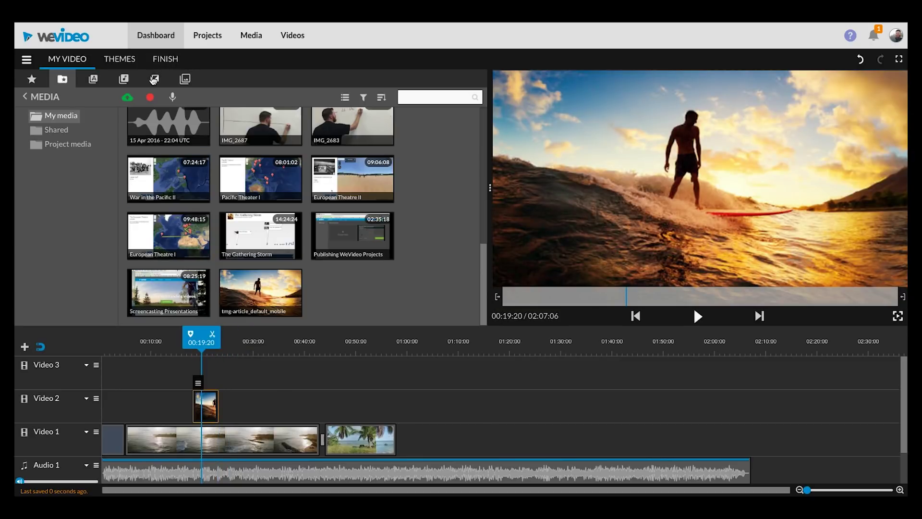
{"action": "left_click", "coordinate": [185, 79]}
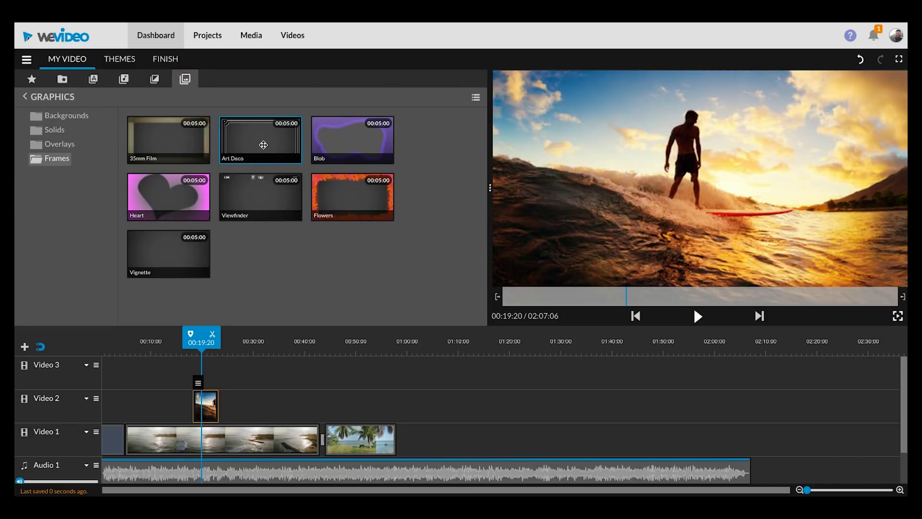
{"action": "left_click_drag", "start_coordinate": [277, 156], "coordinate": [202, 371]}
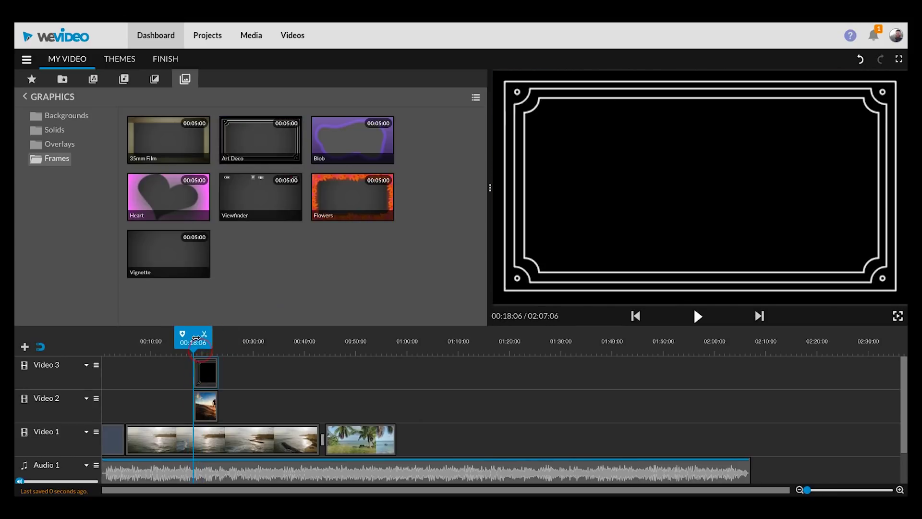
{"action": "left_click_drag", "start_coordinate": [199, 340], "coordinate": [184, 340]}
{"action": "key", "text": "space"}
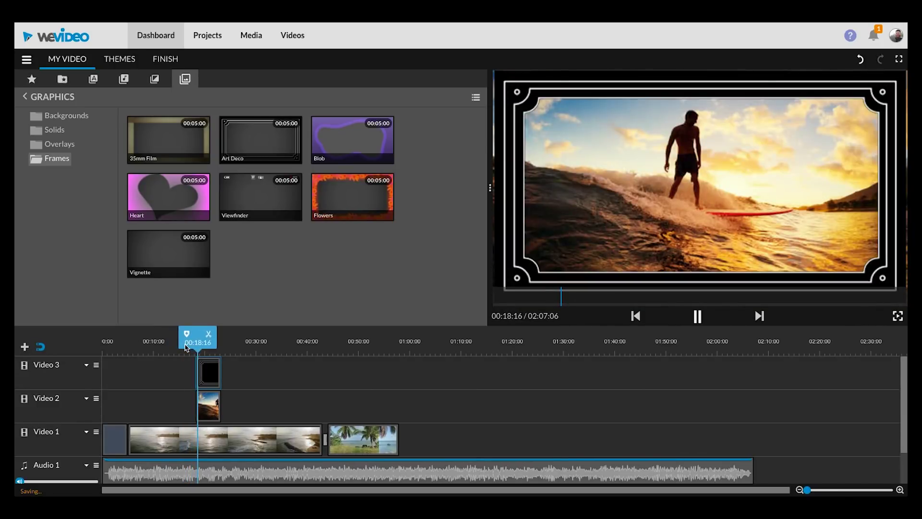
{"action": "key", "text": "space"}
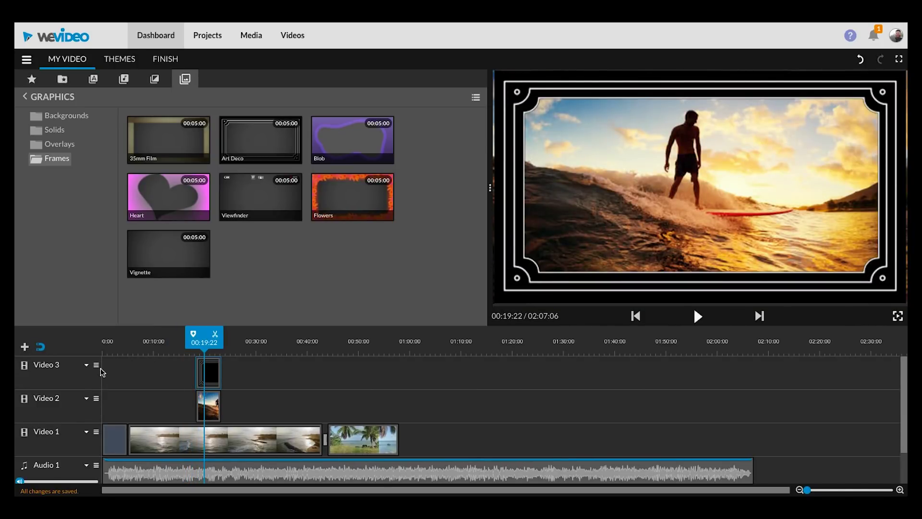
Add a video track titled Video 4 and place the Glitter overlay on it, starting slightly after the surfer image begins
{"action": "left_click", "coordinate": [25, 347]}
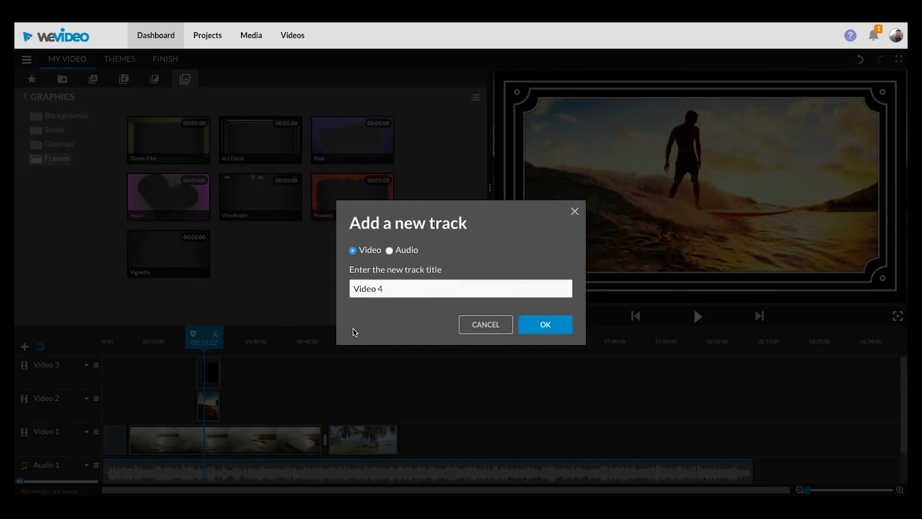
{"action": "left_click", "coordinate": [543, 325]}
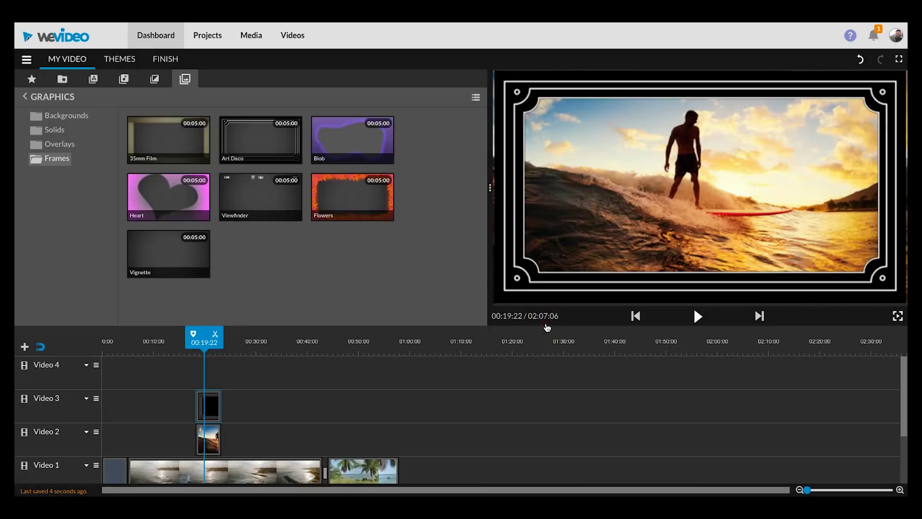
{"action": "left_click", "coordinate": [57, 143]}
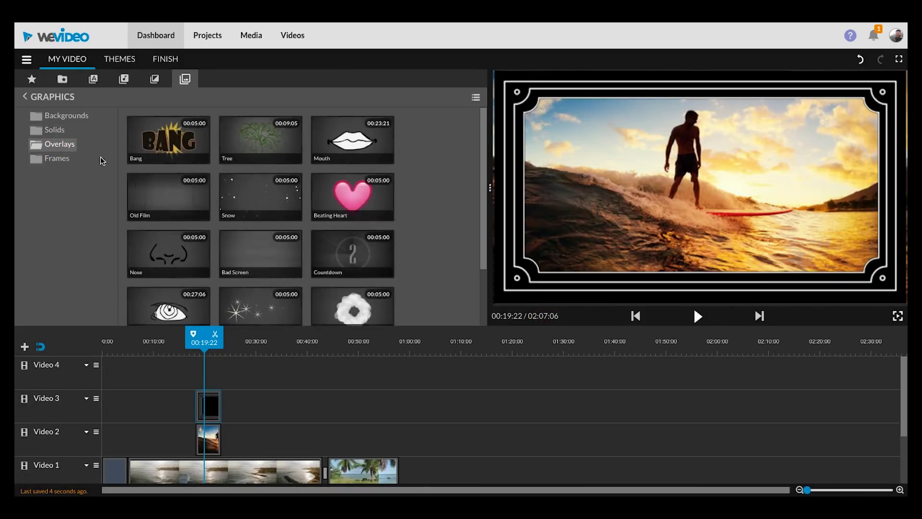
{"action": "scroll", "coordinate": [204, 185], "scroll_direction": "down", "scroll_amount": 2}
{"action": "left_click_drag", "start_coordinate": [254, 232], "coordinate": [207, 377]}
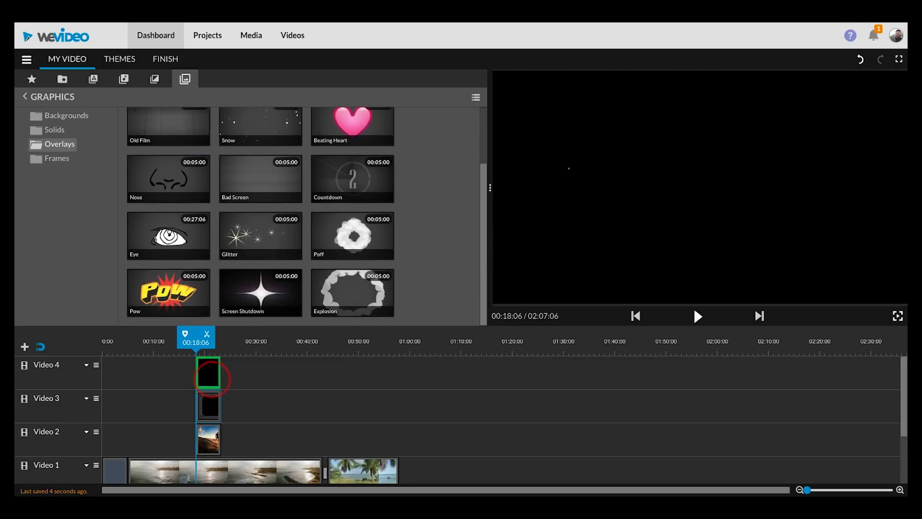
{"action": "left_click_drag", "start_coordinate": [214, 376], "coordinate": [221, 374]}
Play back the layered section to examine how the Glitter overlay lines up with the surfer image and Art Deco frame
{"action": "left_click_drag", "start_coordinate": [204, 338], "coordinate": [188, 342]}
{"action": "key", "text": "space"}
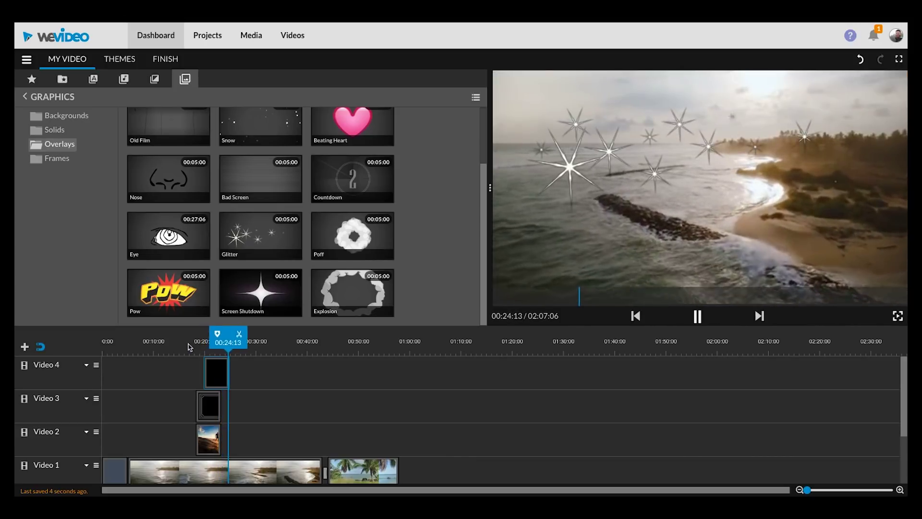
{"action": "key", "text": "space"}
{"action": "left_click_drag", "start_coordinate": [238, 342], "coordinate": [202, 358]}
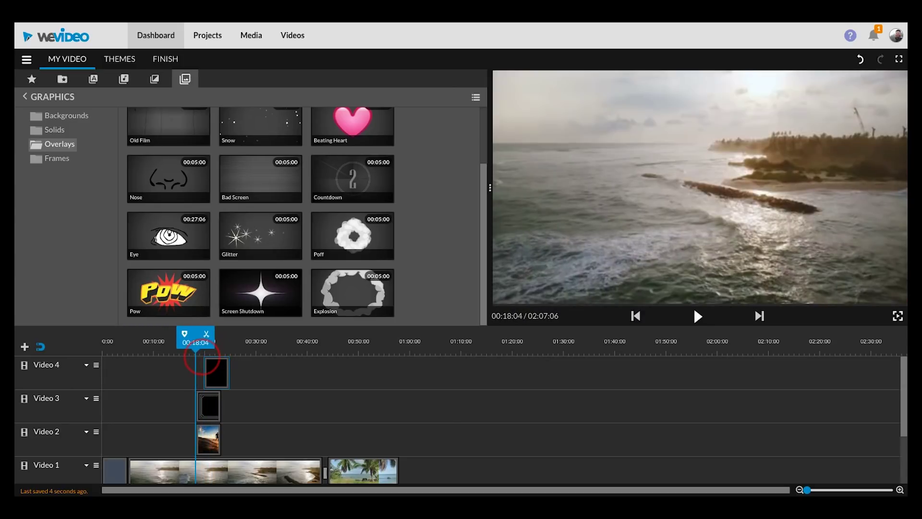
{"action": "key", "text": "space"}
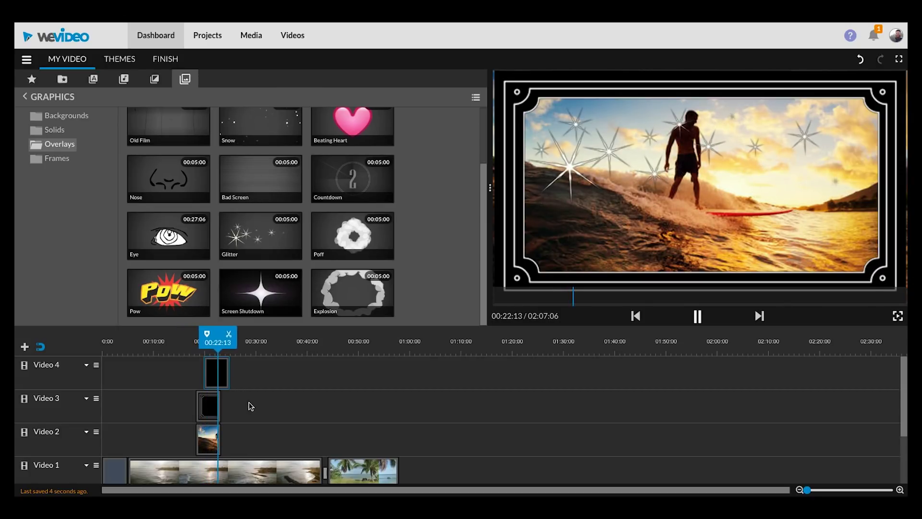
{"action": "key", "text": "space"}
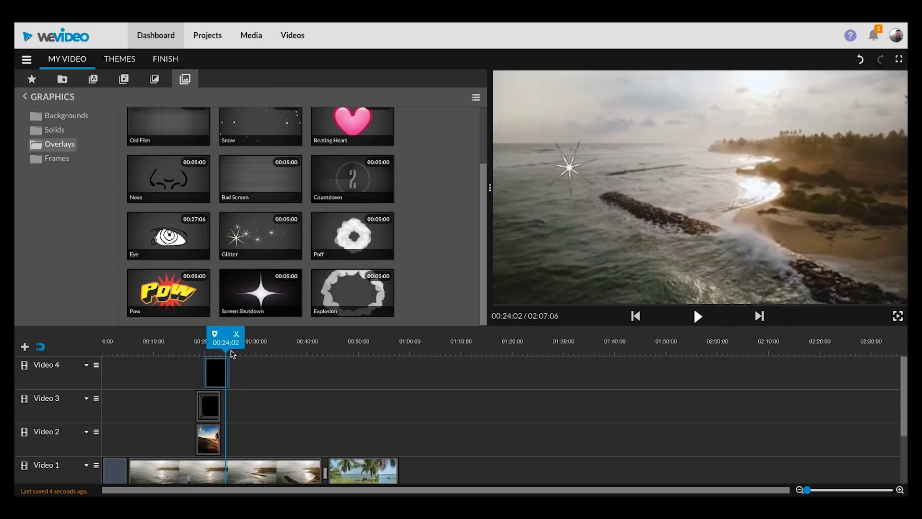
{"action": "key", "text": "space"}
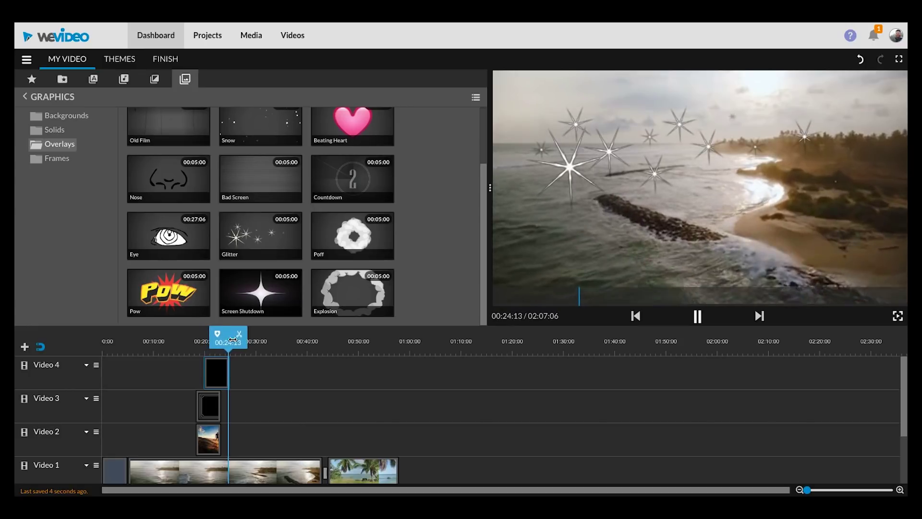
{"action": "key", "text": "space"}
Split the Glitter overlay on Video 4 at 00:22:16, delete its trailing part, and preview from 00:18:00
{"action": "left_click_drag", "start_coordinate": [234, 342], "coordinate": [220, 342]}
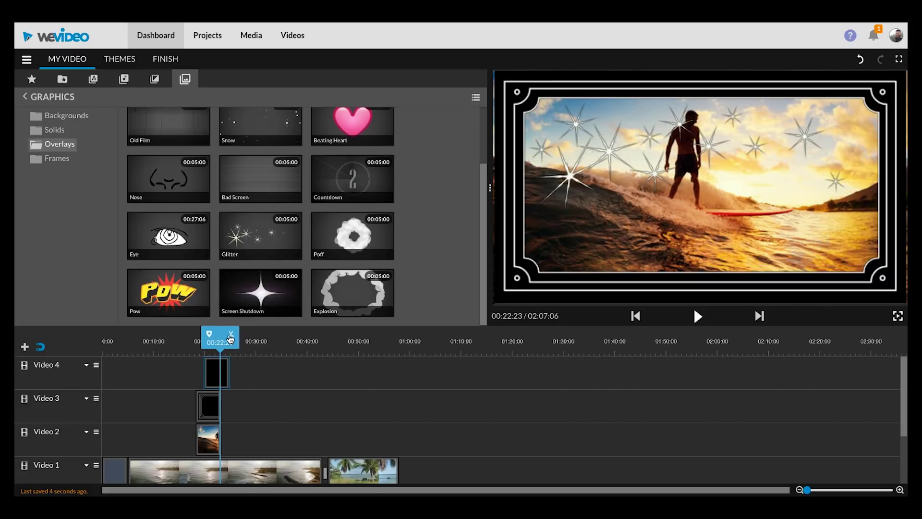
{"action": "left_click", "coordinate": [217, 377]}
{"action": "left_click_drag", "start_coordinate": [225, 343], "coordinate": [224, 345]}
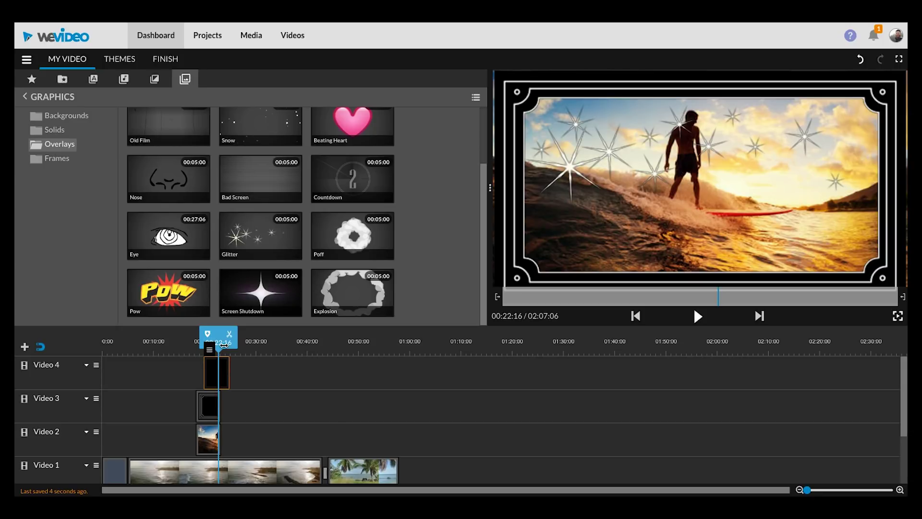
{"action": "left_click", "coordinate": [232, 334]}
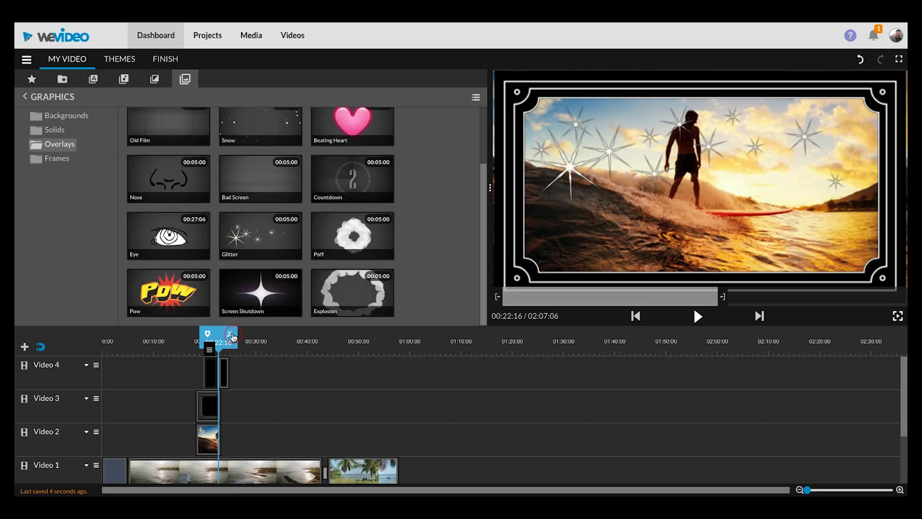
{"action": "left_click", "coordinate": [226, 368]}
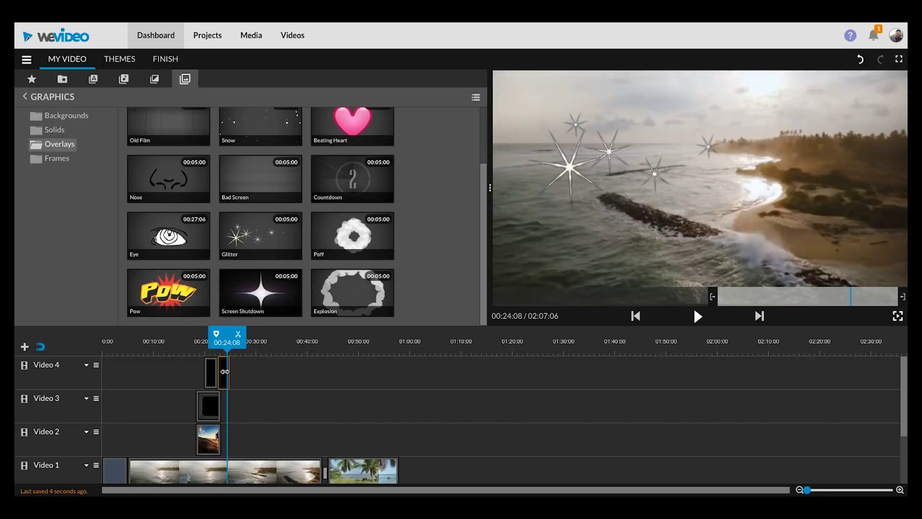
{"action": "key", "text": "Delete"}
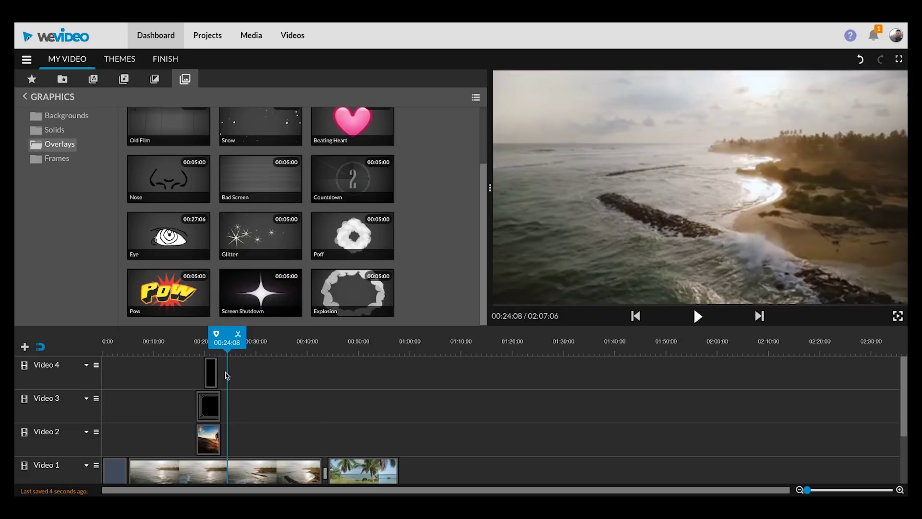
{"action": "left_click", "coordinate": [196, 344]}
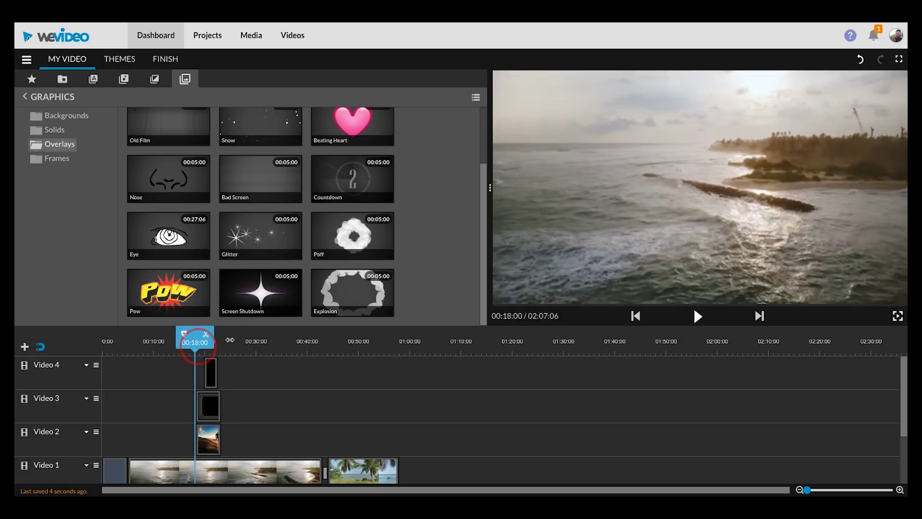
{"action": "key", "text": "space"}
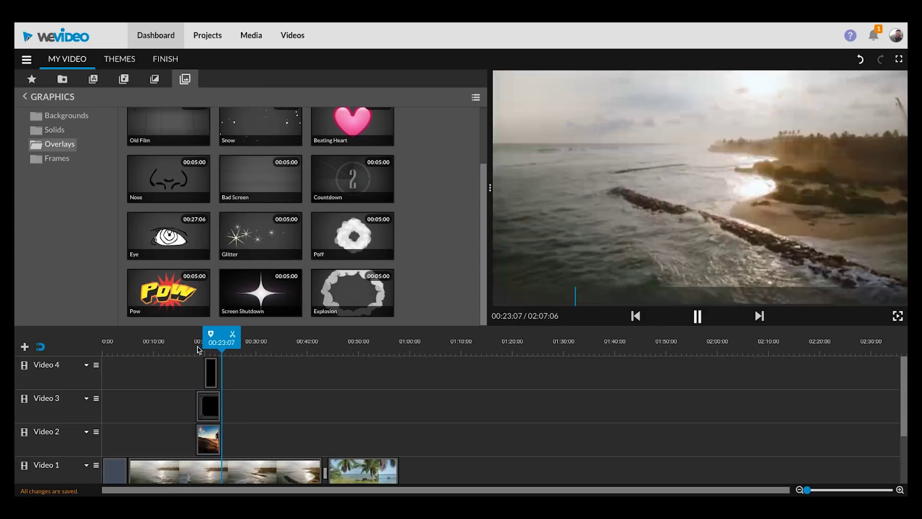
Fade in the drone beach clip on Video 1, adding a full-opacity point at about 00:05:17 and lowering its start point to zero
{"action": "key", "text": "space"}
{"action": "scroll", "coordinate": [261, 381], "scroll_direction": "down", "scroll_amount": 3}
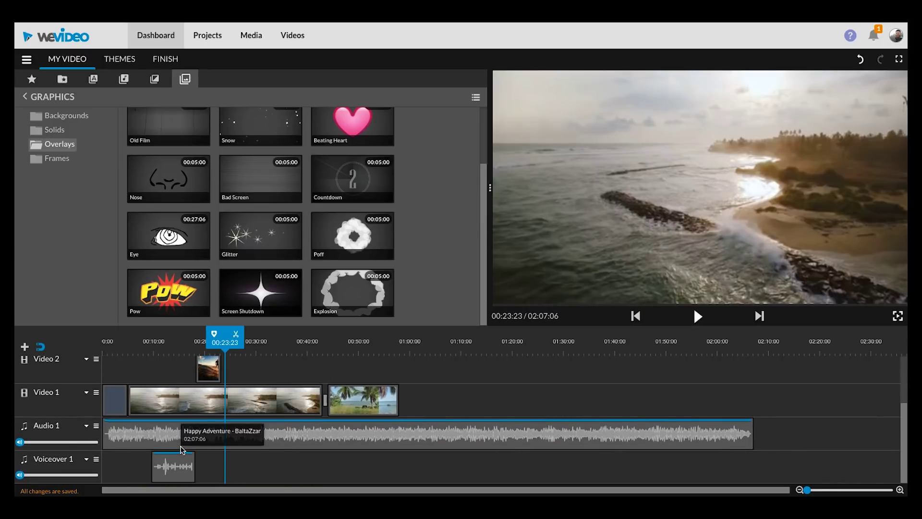
{"action": "scroll", "coordinate": [192, 432], "scroll_direction": "up", "scroll_amount": 2}
{"action": "scroll", "coordinate": [178, 434], "scroll_direction": "right", "scroll_amount": 1}
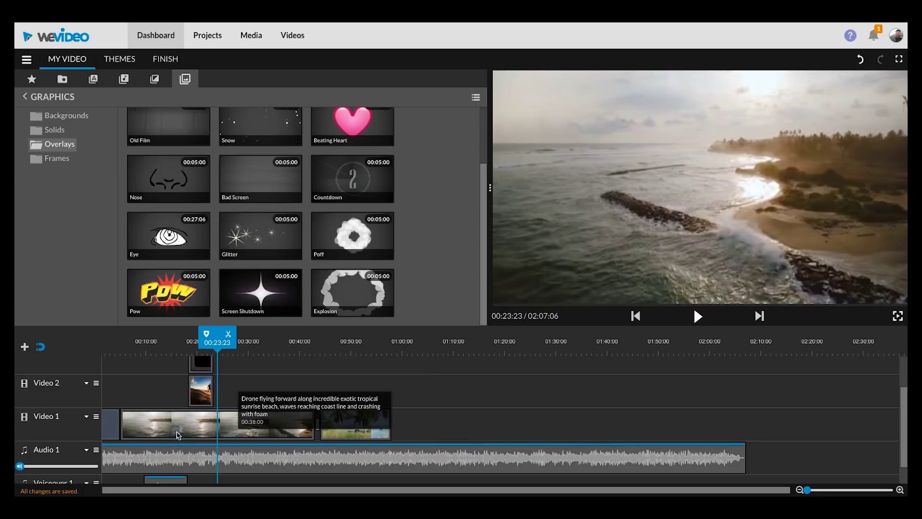
{"action": "left_click", "coordinate": [212, 421]}
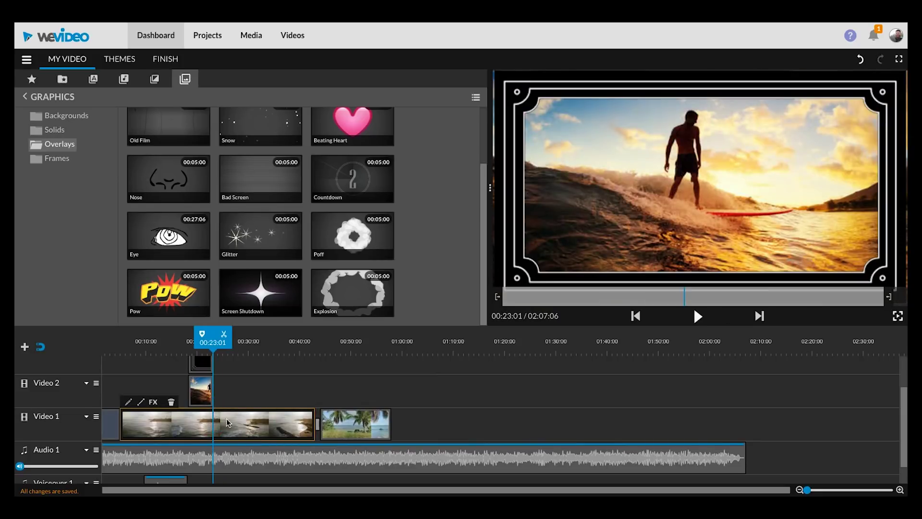
{"action": "scroll", "coordinate": [209, 421], "scroll_direction": "down", "scroll_amount": 2}
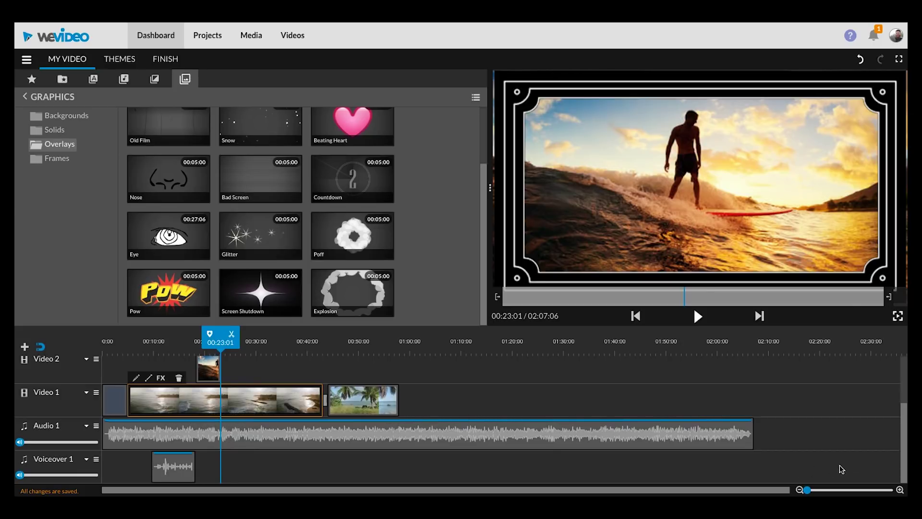
{"action": "left_click_drag", "start_coordinate": [807, 489], "coordinate": [829, 490]}
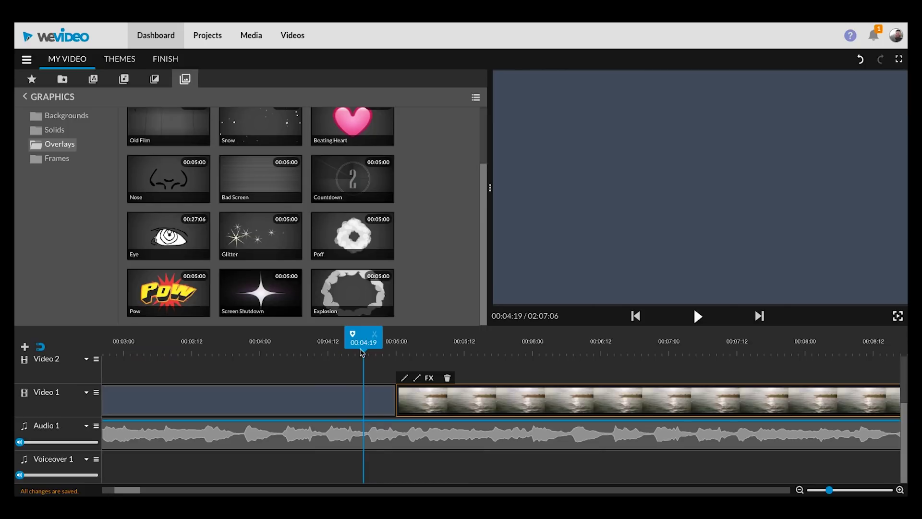
{"action": "left_click_drag", "start_coordinate": [362, 352], "coordinate": [376, 352]}
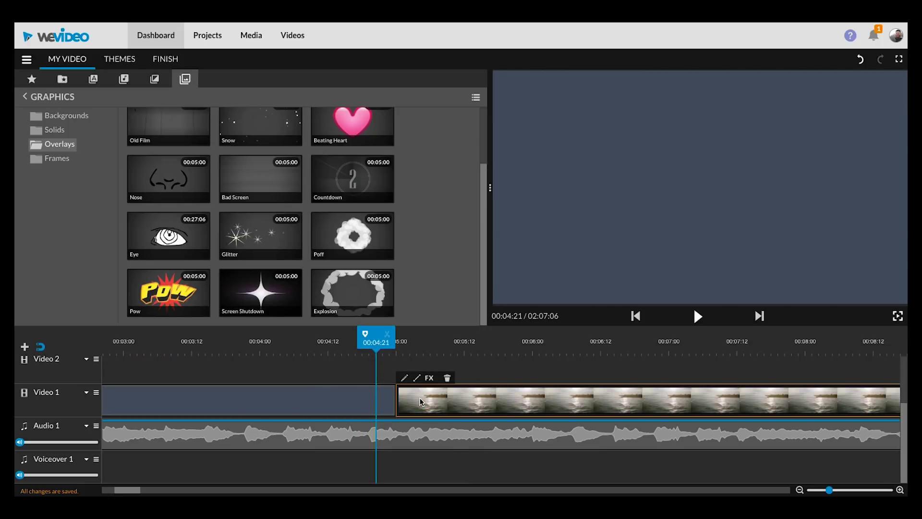
{"action": "left_click", "coordinate": [417, 379]}
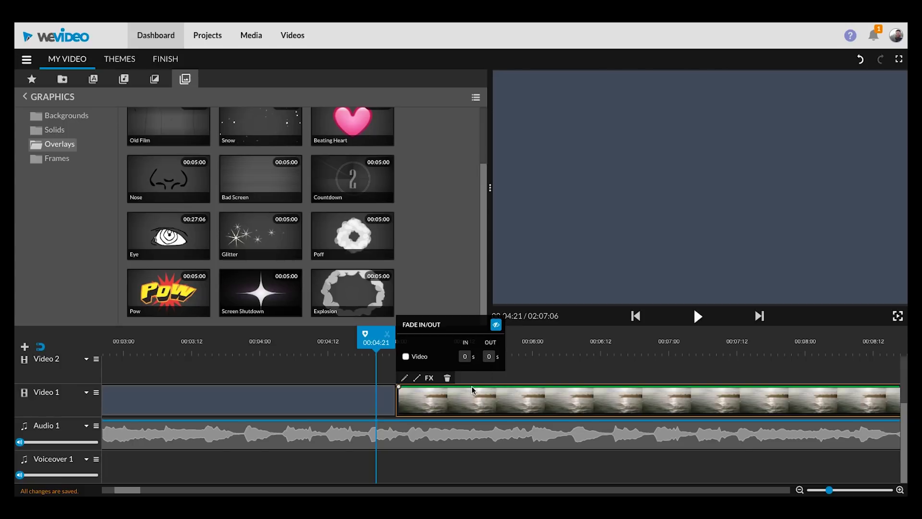
{"action": "left_click", "coordinate": [492, 389]}
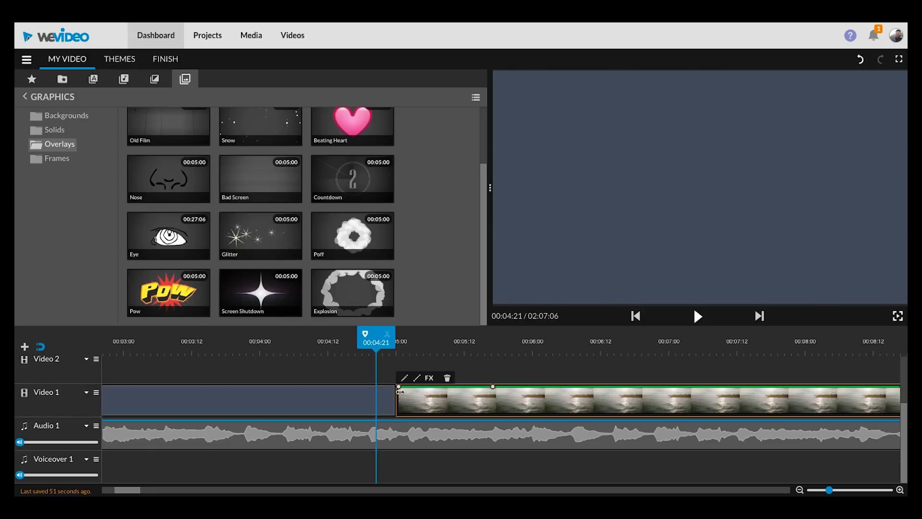
{"action": "mouse_move", "coordinate": [401, 391]}
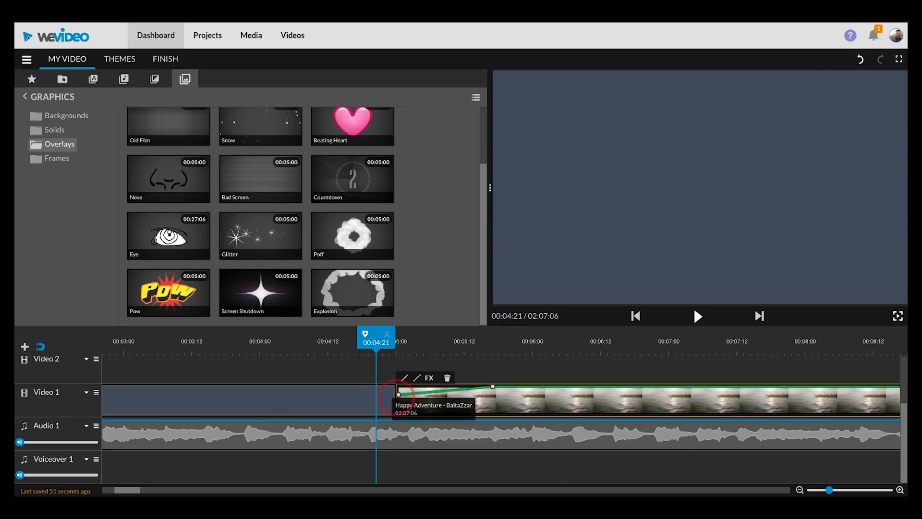
{"action": "left_click_drag", "start_coordinate": [399, 387], "coordinate": [390, 398]}
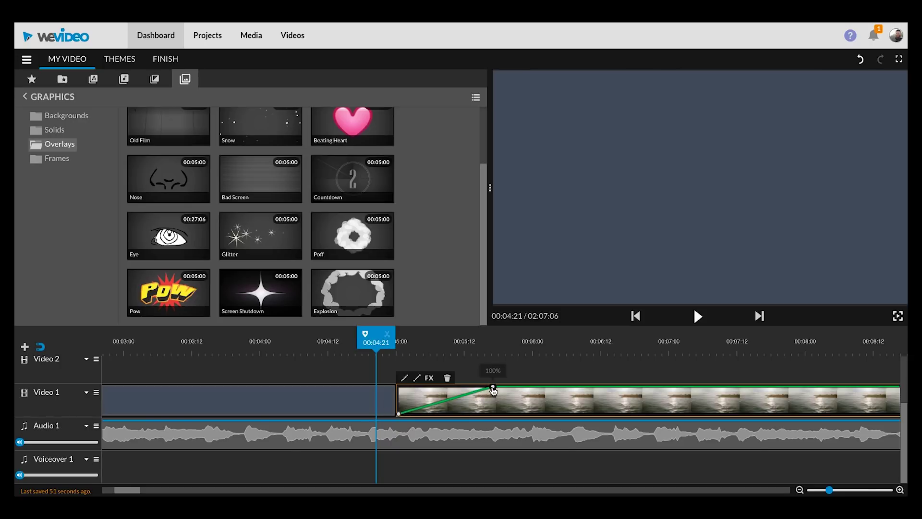
Extend the drone clip's fade-in to about 00:06:05 and preview it
{"action": "left_click_drag", "start_coordinate": [493, 387], "coordinate": [560, 387]}
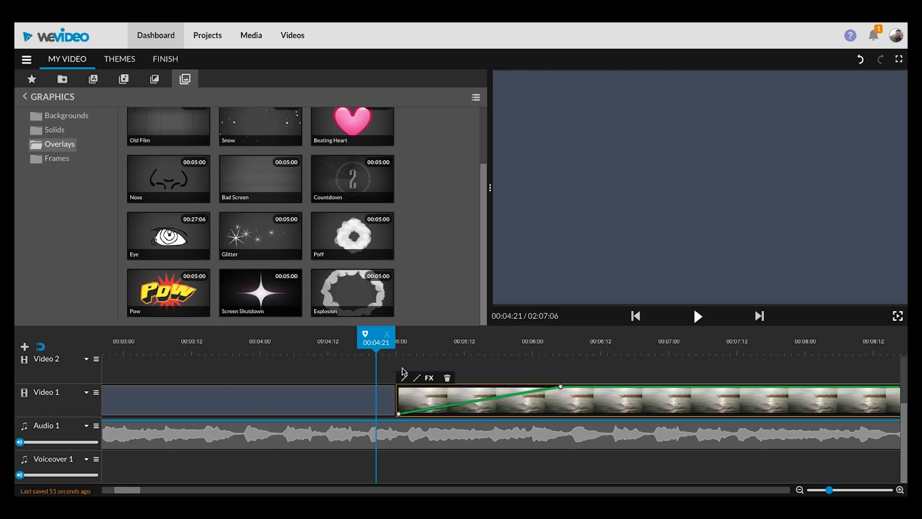
{"action": "key", "text": "space"}
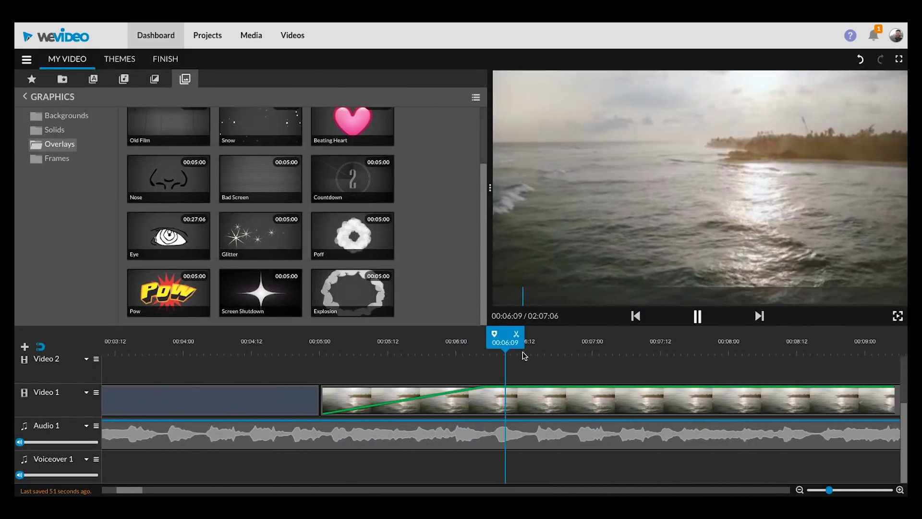
{"action": "left_click", "coordinate": [410, 384]}
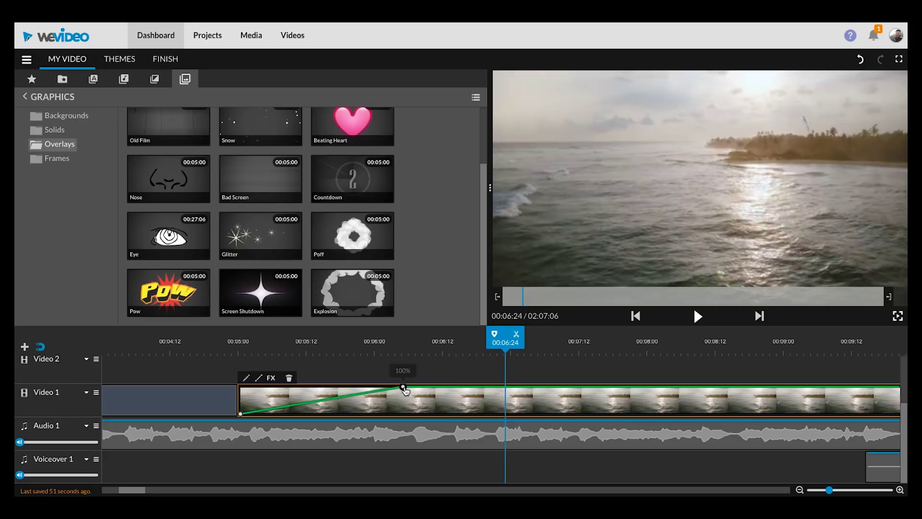
Lengthen the drone clip's fade-in to about 00:07:03 and preview it from 00:04:14
{"action": "left_click_drag", "start_coordinate": [404, 387], "coordinate": [528, 386]}
{"action": "left_click_drag", "start_coordinate": [507, 344], "coordinate": [183, 366]}
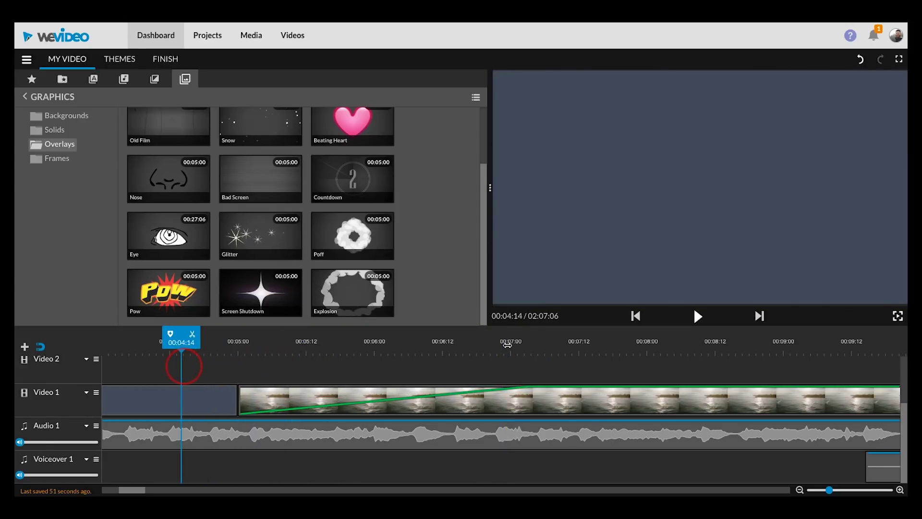
{"action": "key", "text": "space"}
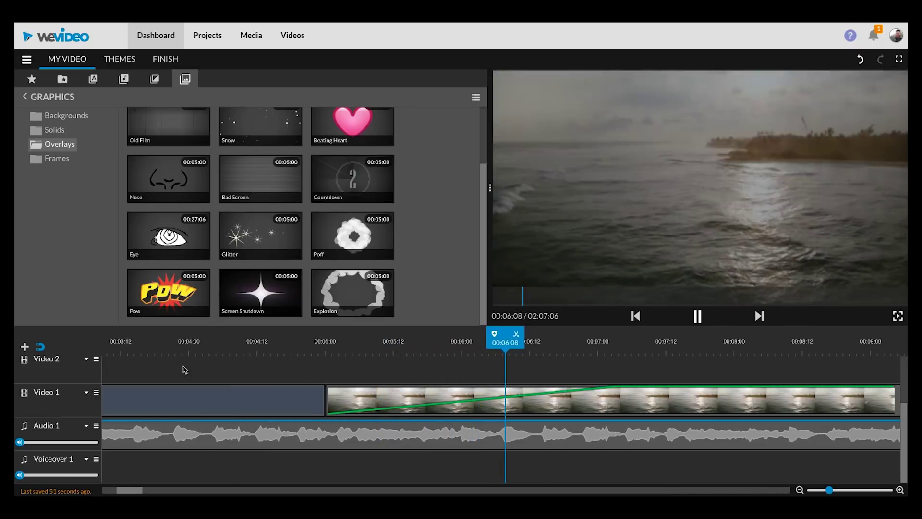
{"action": "key", "text": "space"}
Shorten the drone clip's fade-in so it ends at about 00:05:04, and preview it from before the clip starts
{"action": "left_click", "coordinate": [276, 397]}
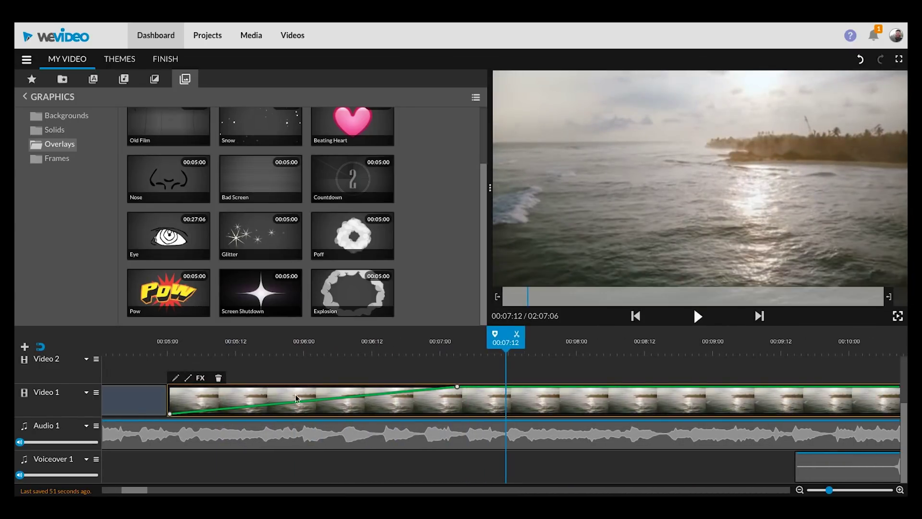
{"action": "left_click_drag", "start_coordinate": [458, 387], "coordinate": [193, 386]}
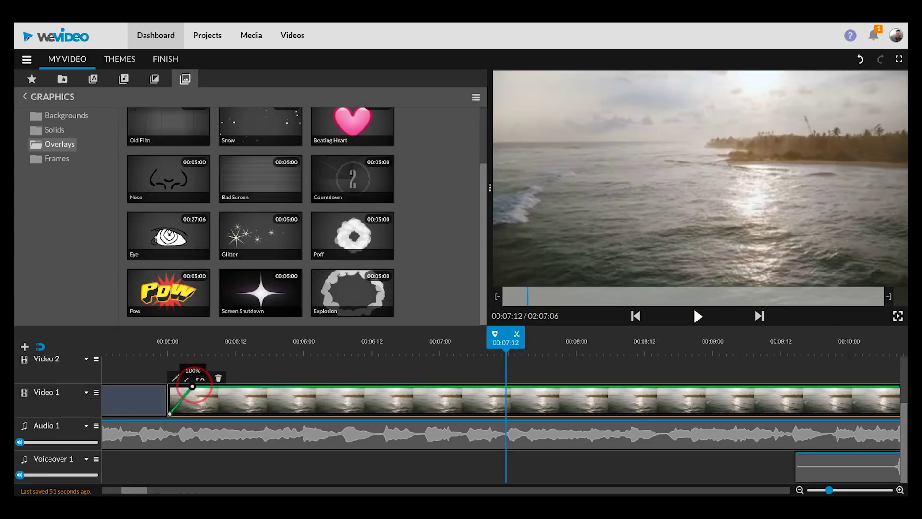
{"action": "left_click_drag", "start_coordinate": [506, 339], "coordinate": [120, 357]}
{"action": "key", "text": "space"}
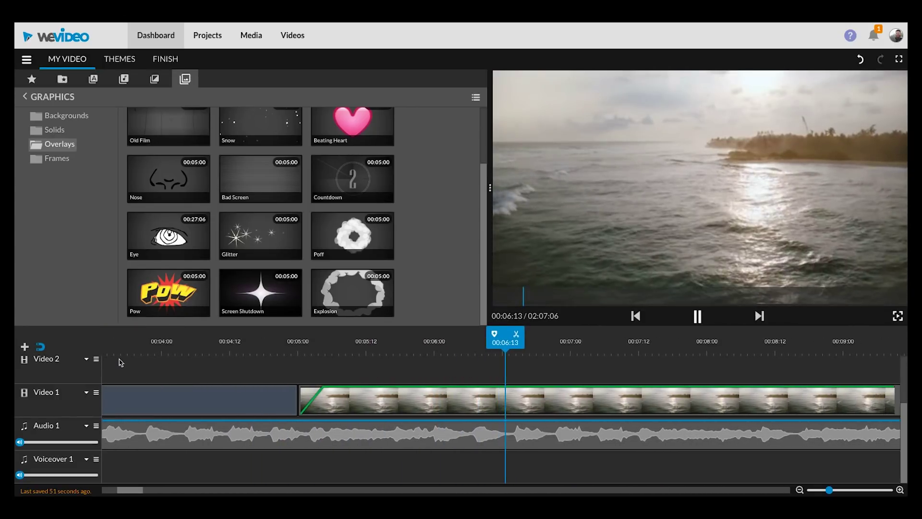
{"action": "left_click", "coordinate": [678, 385]}
Set the Audio 1 track volume to 44% and listen from the start of the timeline
{"action": "left_click_drag", "start_coordinate": [515, 351], "coordinate": [37, 381]}
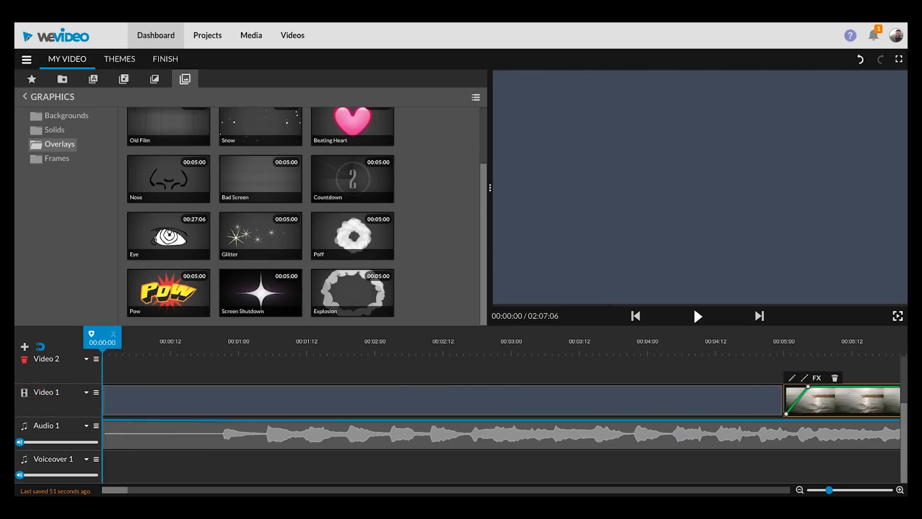
{"action": "left_click_drag", "start_coordinate": [20, 442], "coordinate": [54, 442]}
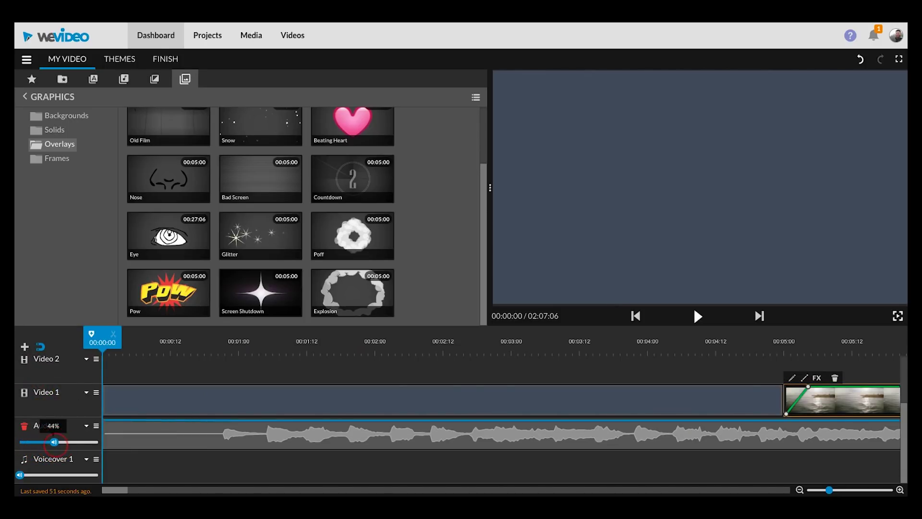
{"action": "key", "text": "space"}
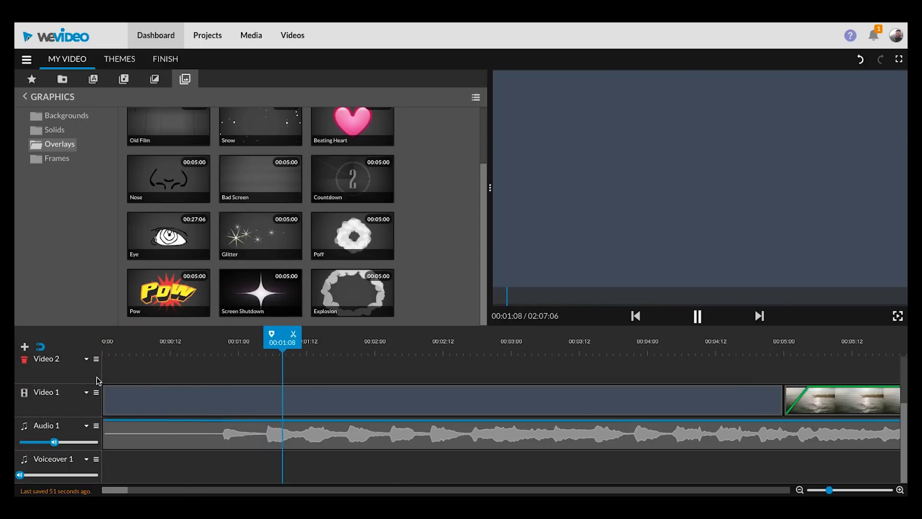
{"action": "key", "text": "space"}
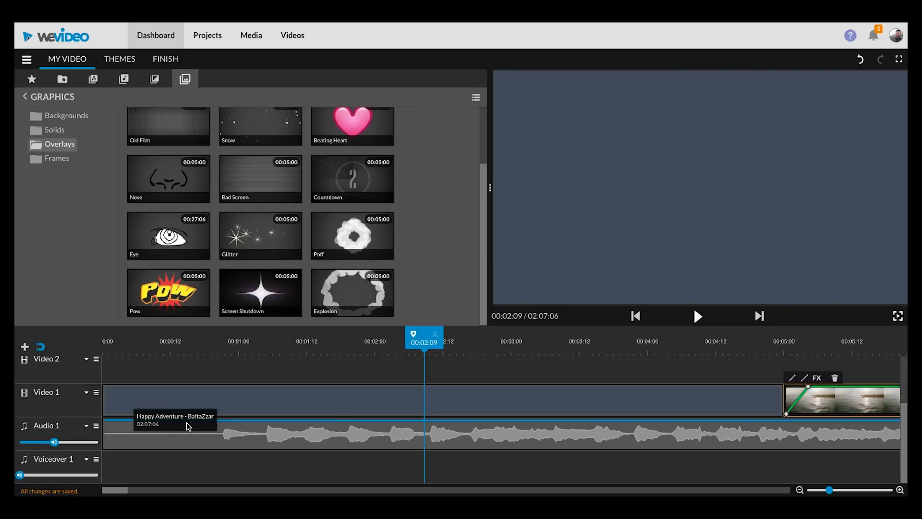
Fade in the Happy Adventure music from silence at its start to full level at about 00:03:02, and preview from the beginning
{"action": "left_click", "coordinate": [357, 425]}
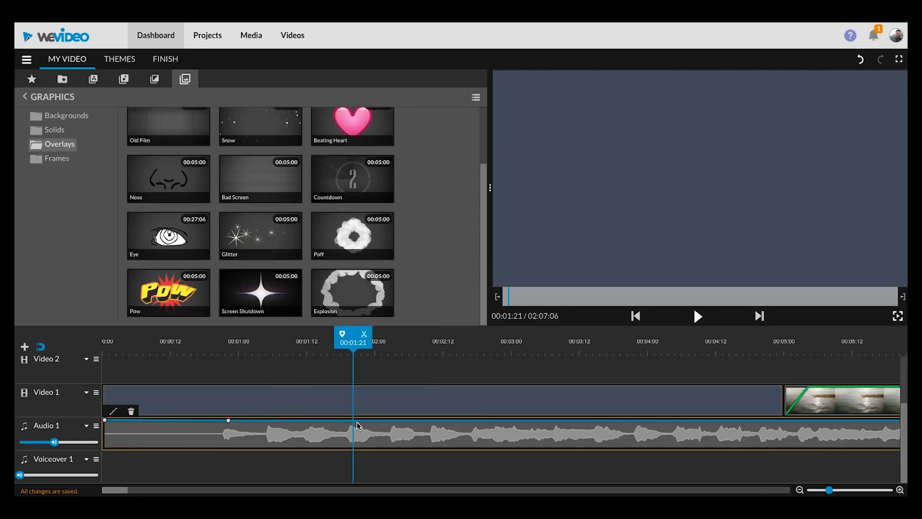
{"action": "left_click_drag", "start_coordinate": [230, 426], "coordinate": [414, 420]}
{"action": "left_click_drag", "start_coordinate": [105, 419], "coordinate": [80, 466]}
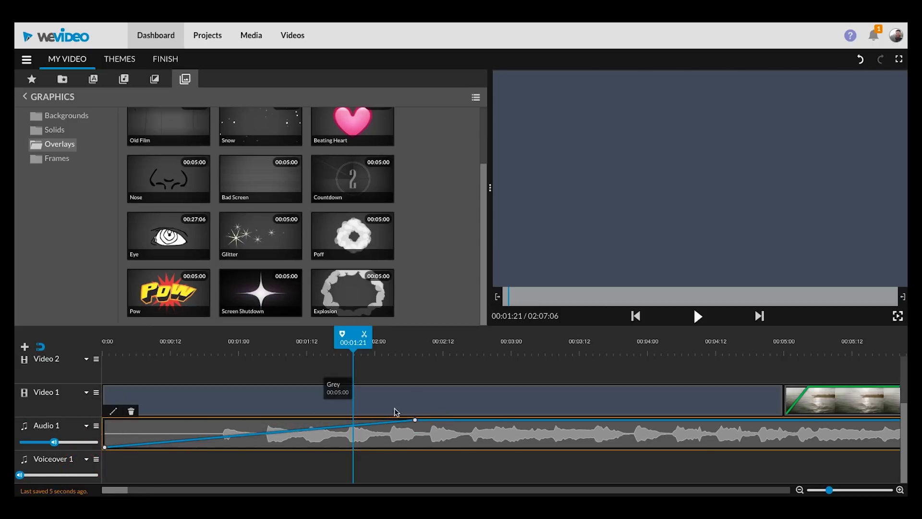
{"action": "left_click_drag", "start_coordinate": [416, 421], "coordinate": [520, 420]}
{"action": "left_click_drag", "start_coordinate": [351, 341], "coordinate": [87, 368]}
{"action": "key", "text": "space"}
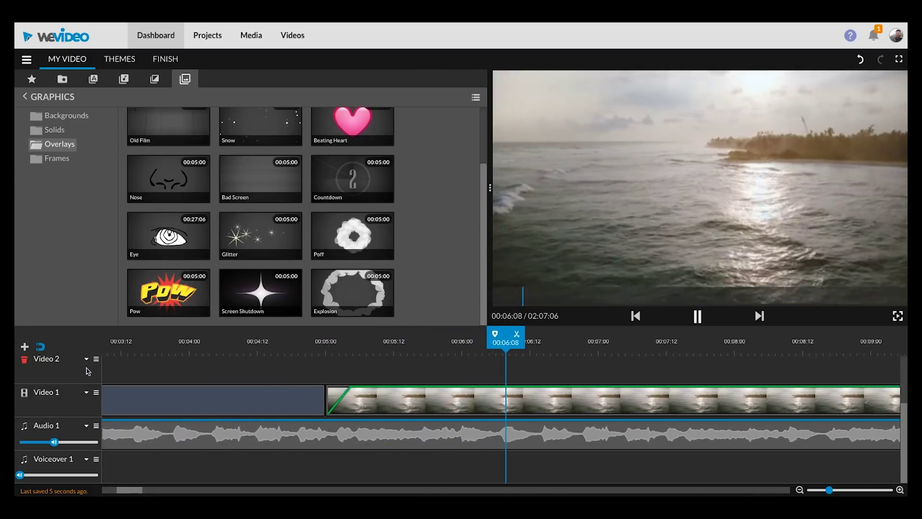
{"action": "key", "text": "space"}
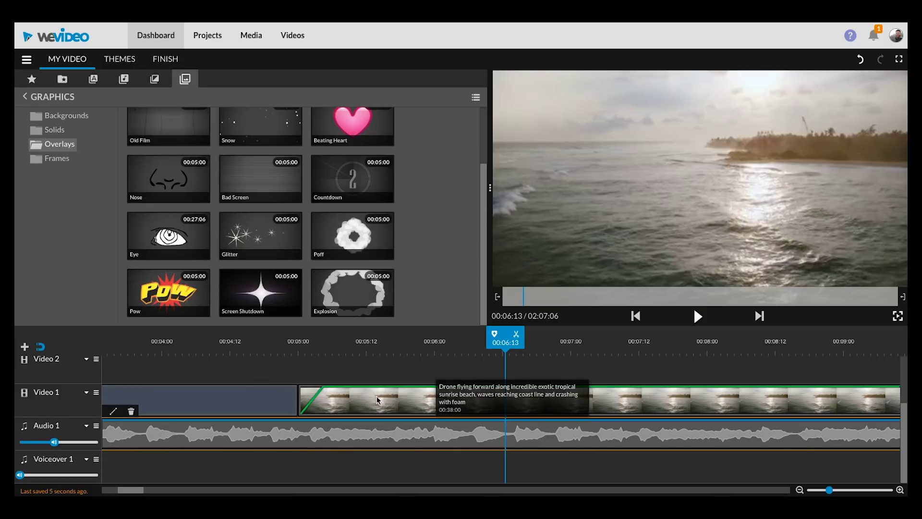
Balance the sound by setting the Voiceover 1 track volume to 100% and lowering Audio 1 to about 20%
{"action": "left_click_drag", "start_coordinate": [829, 490], "coordinate": [807, 490]}
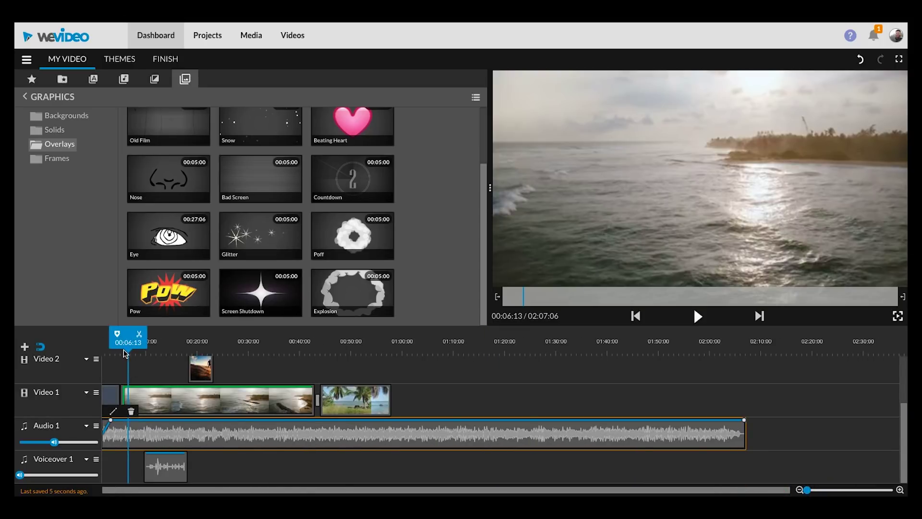
{"action": "left_click_drag", "start_coordinate": [125, 343], "coordinate": [138, 343]}
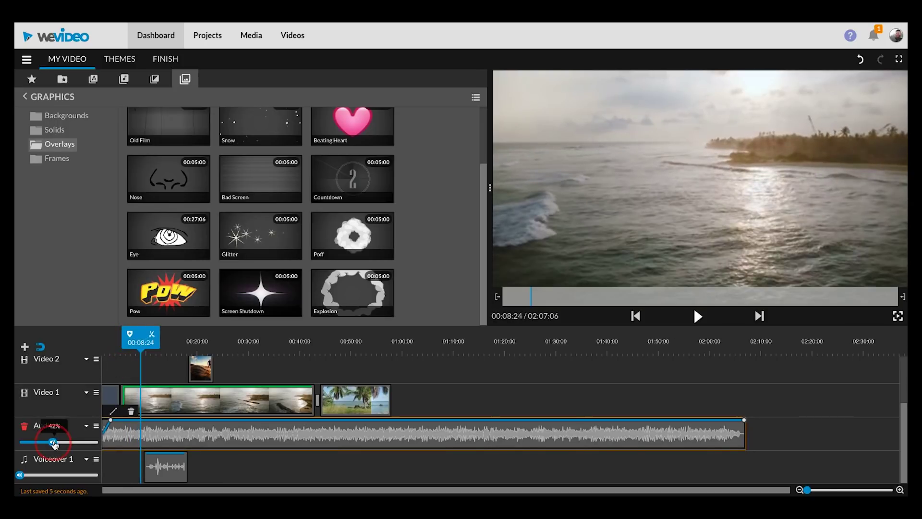
{"action": "left_click_drag", "start_coordinate": [54, 444], "coordinate": [53, 444]}
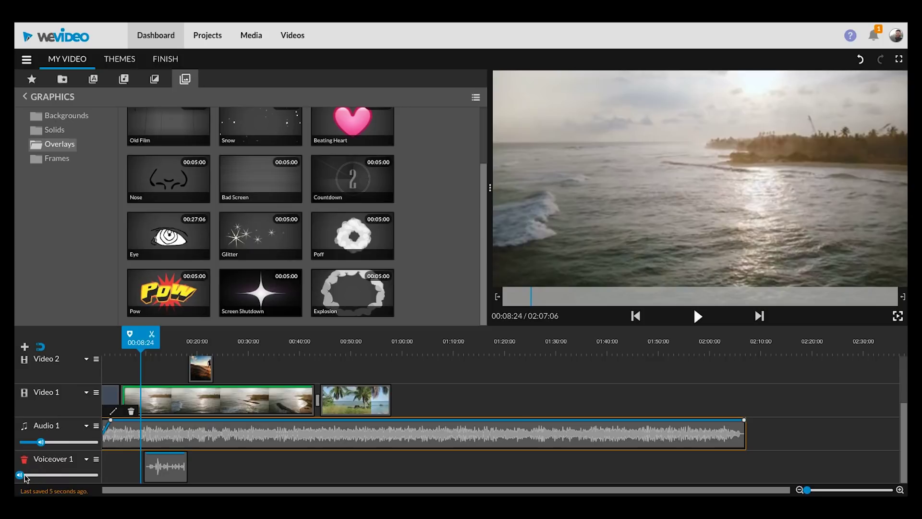
{"action": "left_click", "coordinate": [22, 475]}
{"action": "left_click", "coordinate": [97, 474]}
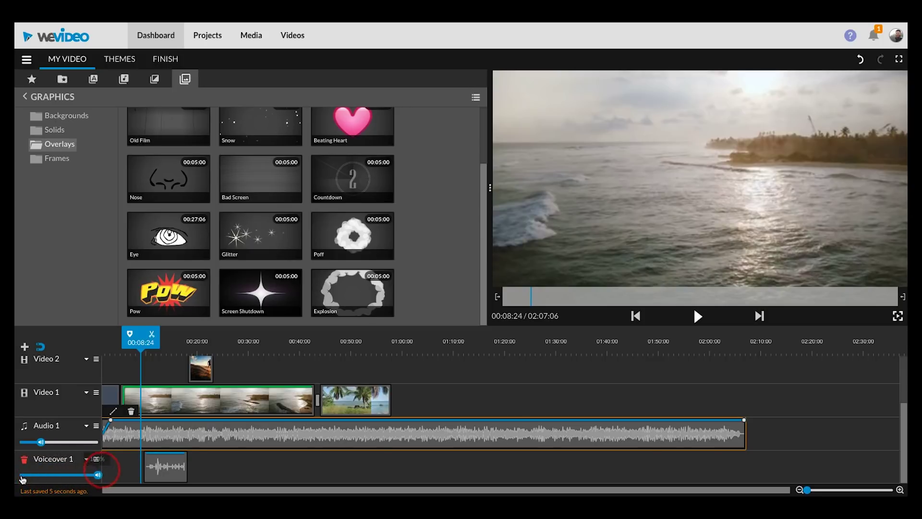
{"action": "left_click_drag", "start_coordinate": [41, 445], "coordinate": [37, 442]}
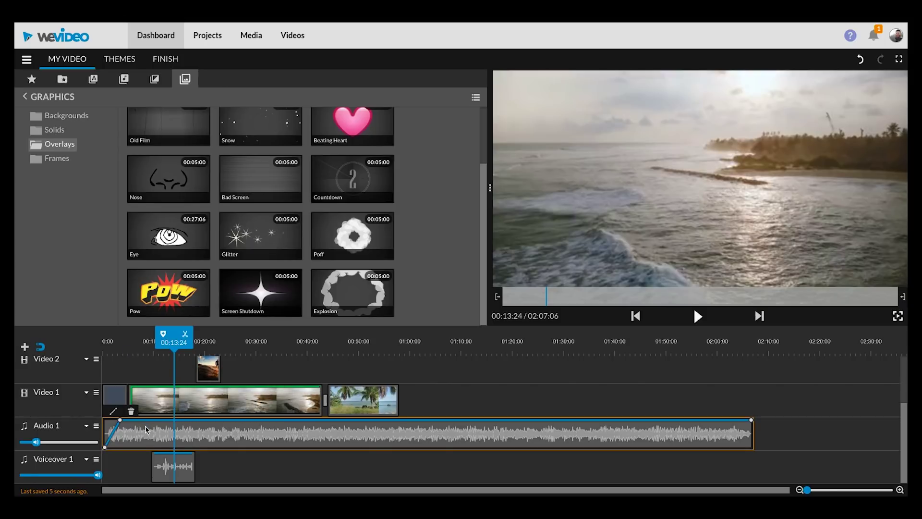
Split the Audio 1 music at 00:09:11 and 00:19:13 to isolate the section running beneath the voiceover
{"action": "left_click_drag", "start_coordinate": [191, 345], "coordinate": [164, 342]}
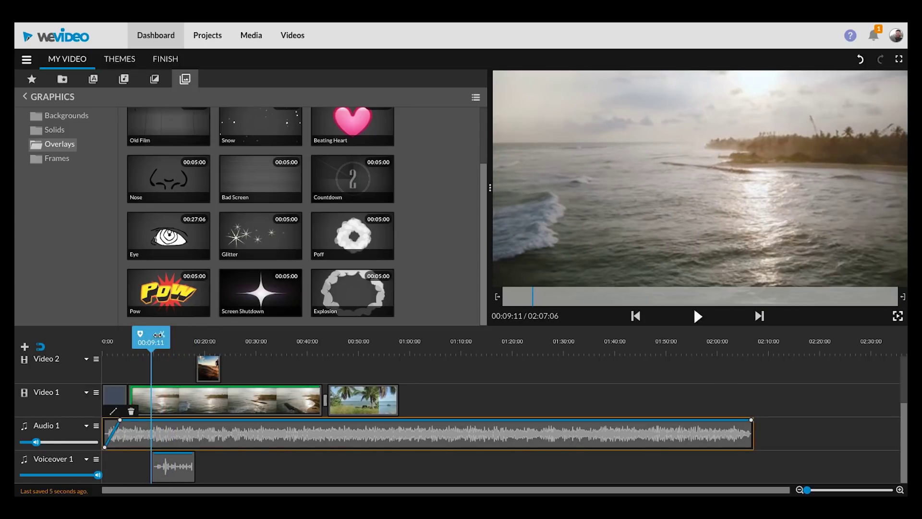
{"action": "left_click", "coordinate": [162, 334]}
{"action": "left_click_drag", "start_coordinate": [155, 341], "coordinate": [194, 343]}
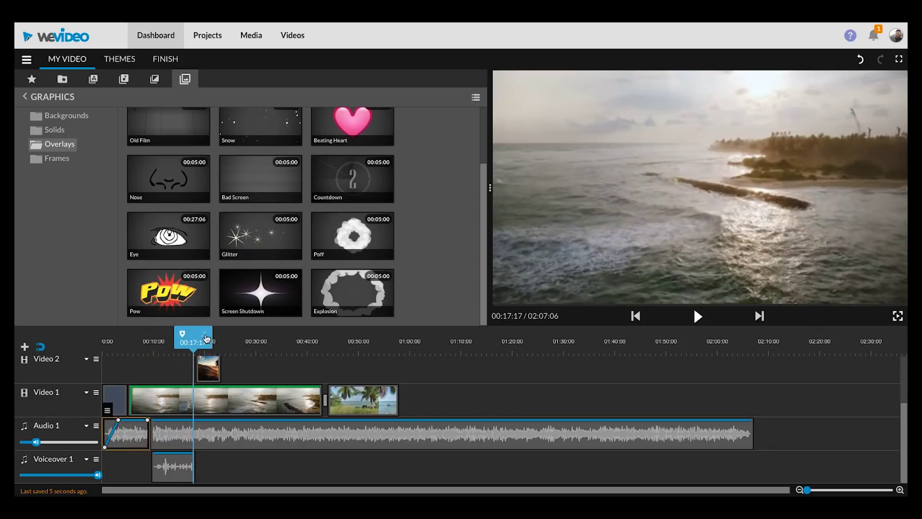
{"action": "left_click", "coordinate": [202, 422]}
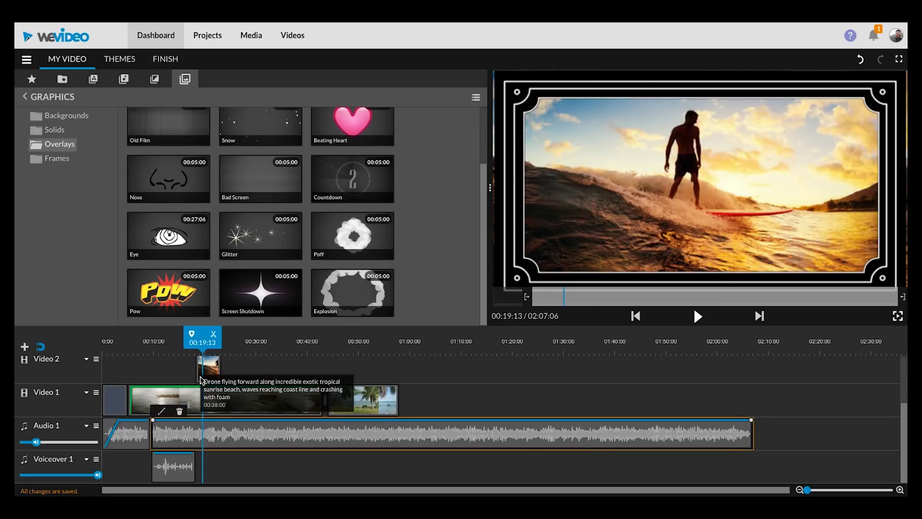
{"action": "left_click", "coordinate": [212, 342]}
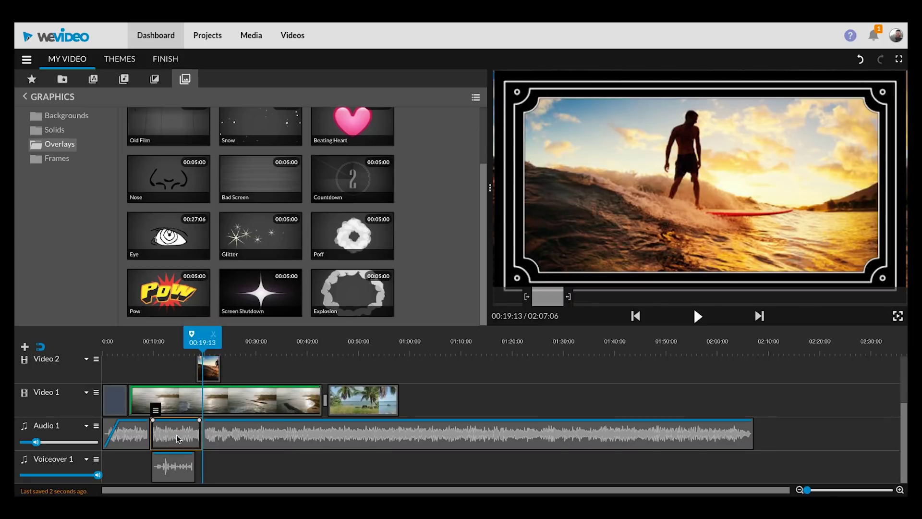
Delete the isolated section of Audio 1 music beneath the voiceover and play the timeline from 00:19:13
{"action": "key", "text": "Delete"}
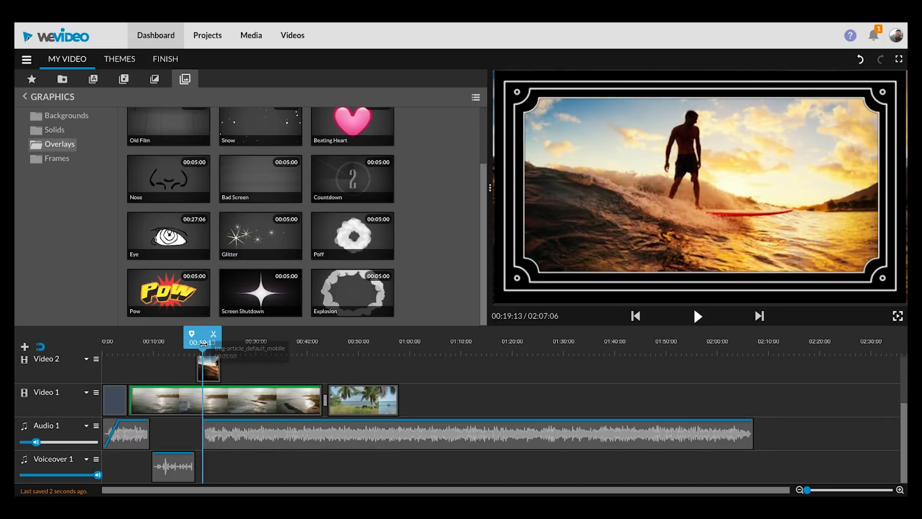
{"action": "key", "text": "space"}
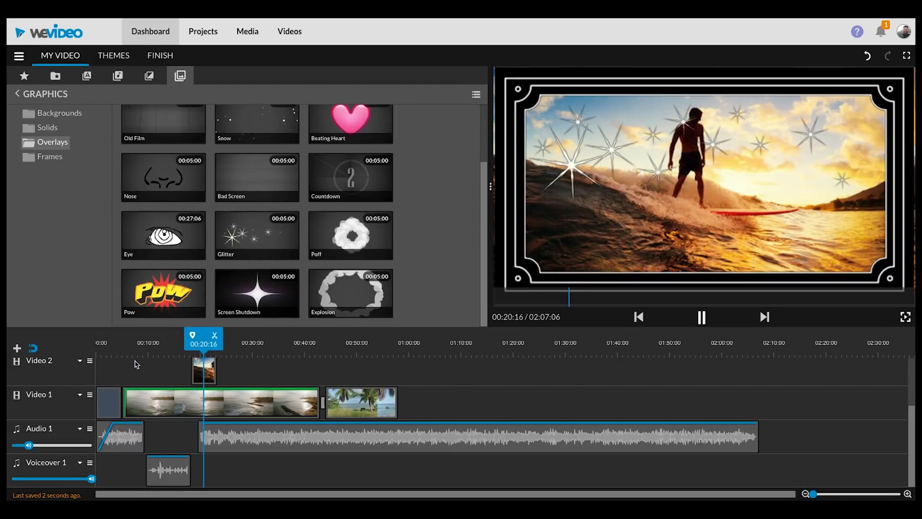
{"action": "key", "text": "space"}
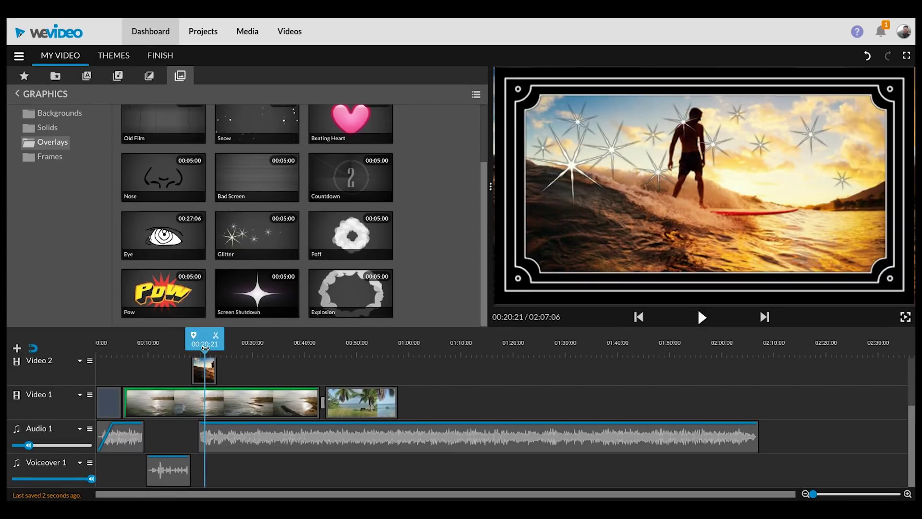
Undo the deletion of the middle music section and both splits in the Audio 1 track
{"action": "key", "text": "ctrl+z"}
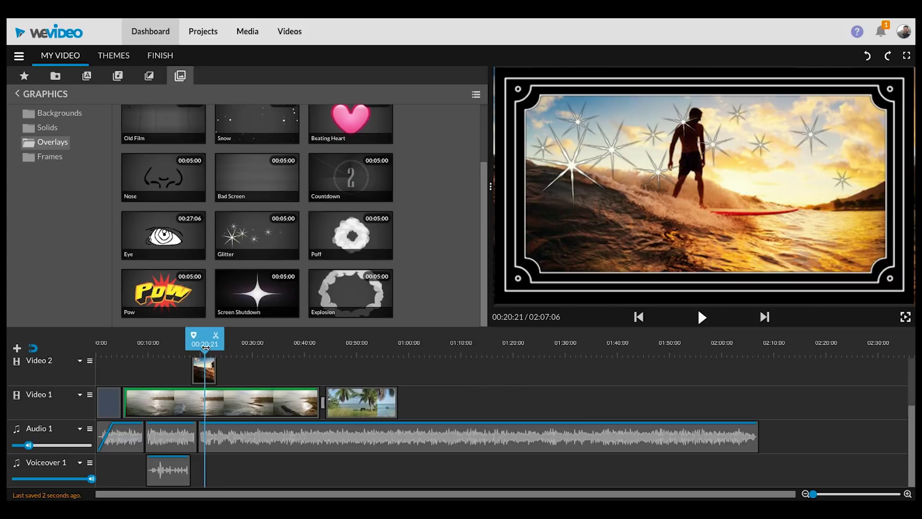
{"action": "key", "text": "ctrl+z"}
{"action": "key", "text": "ctrl+z"}
Add two volume points on the Audio 1 music at the voiceover's start, near 00:09:15, and two at its end
{"action": "left_click_drag", "start_coordinate": [207, 352], "coordinate": [146, 352]}
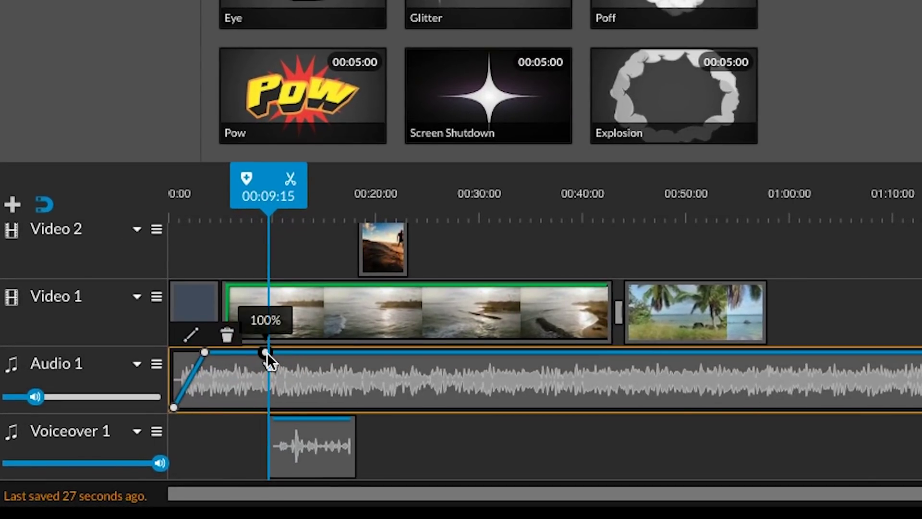
{"action": "left_click", "coordinate": [221, 377]}
{"action": "left_click", "coordinate": [273, 352]}
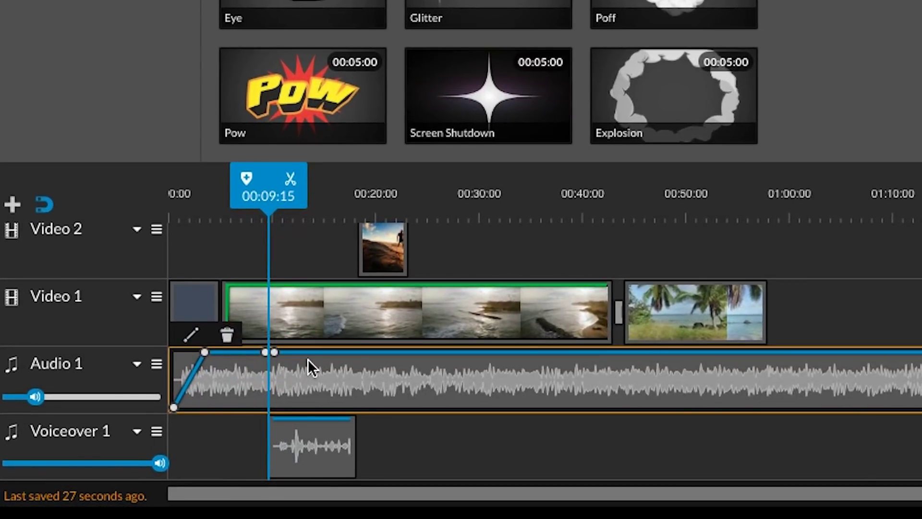
{"action": "left_click", "coordinate": [353, 352]}
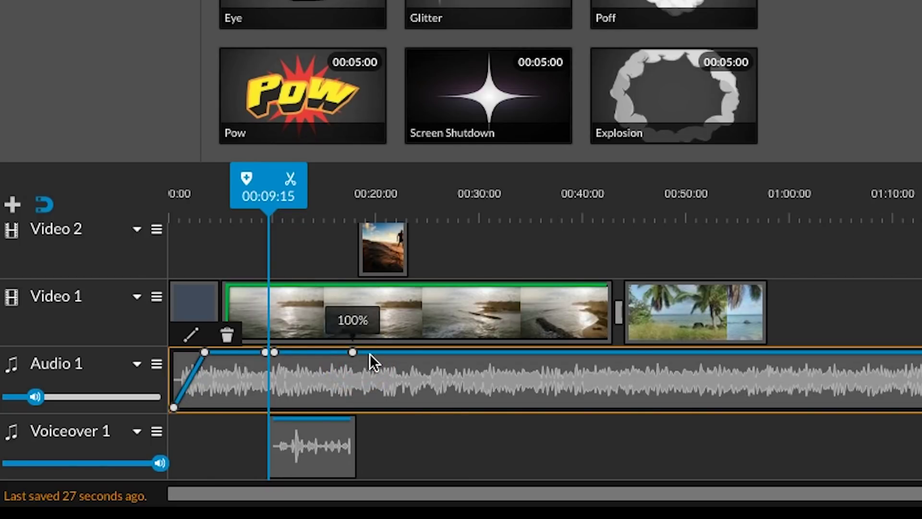
{"action": "left_click", "coordinate": [362, 352]}
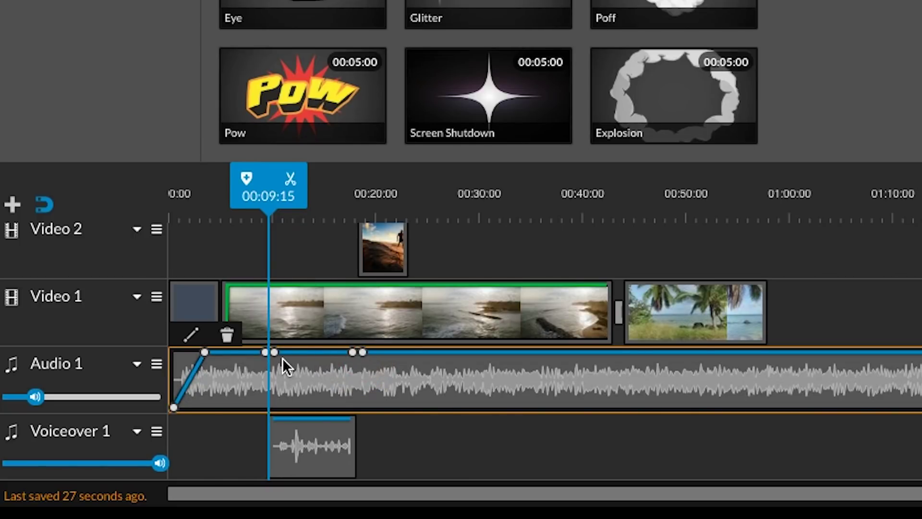
Duck the music beneath the voiceover by lowering the two inner Audio 1 volume points to about 18%, and preview it
{"action": "key", "text": "Home"}
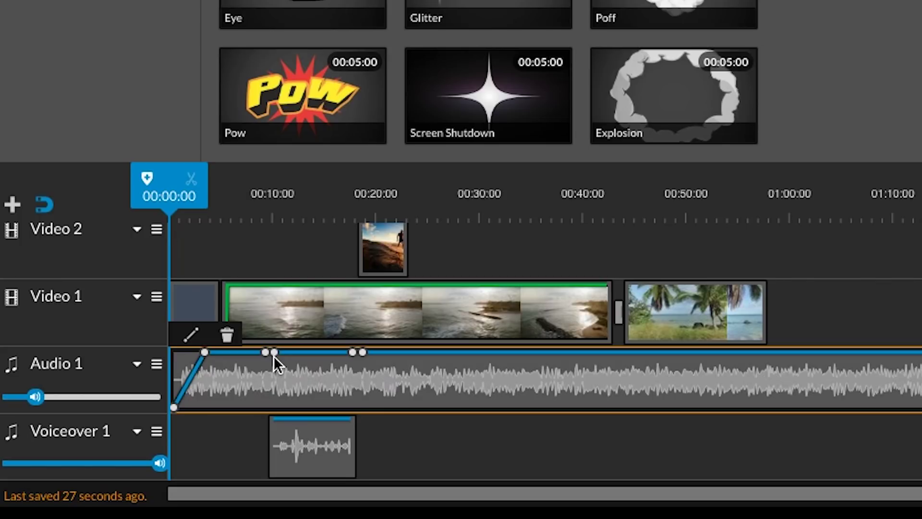
{"action": "left_click_drag", "start_coordinate": [274, 353], "coordinate": [278, 372]}
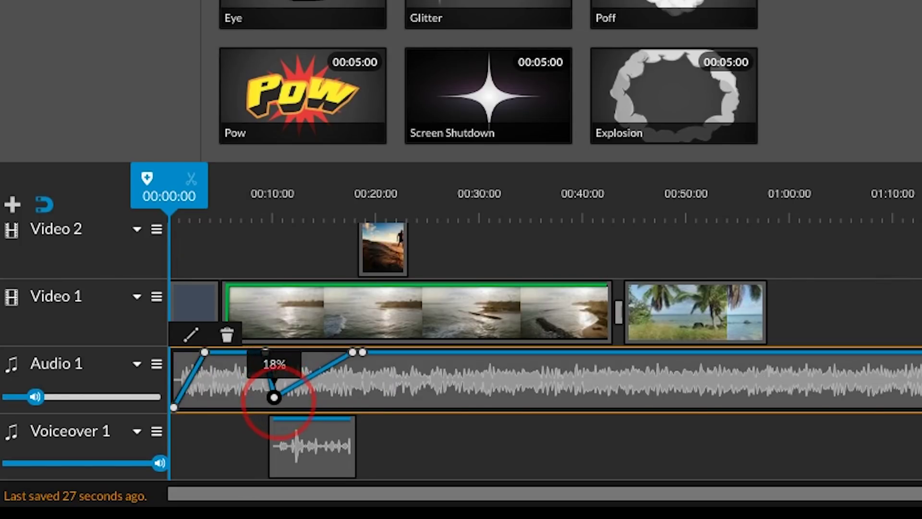
{"action": "mouse_move", "coordinate": [358, 358]}
{"action": "left_click_drag", "start_coordinate": [353, 353], "coordinate": [350, 398]}
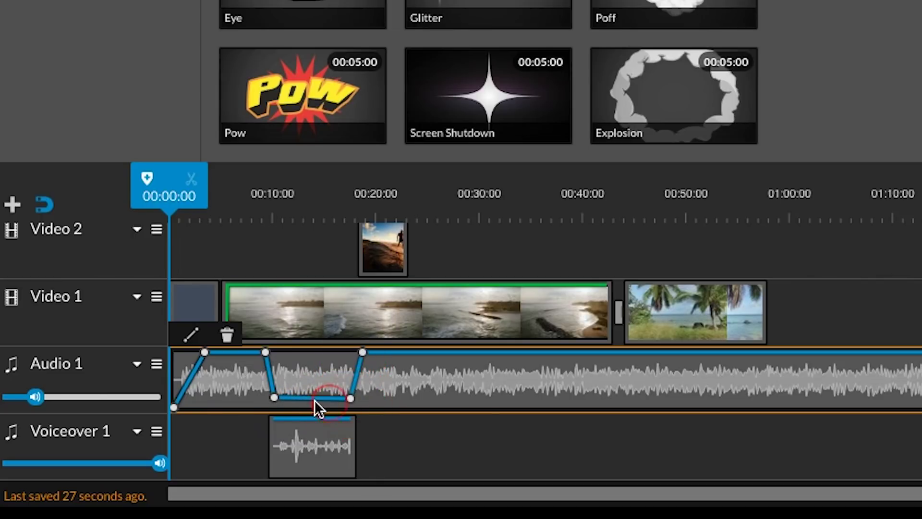
{"action": "left_click_drag", "start_coordinate": [274, 398], "coordinate": [275, 402]}
{"action": "left_click_drag", "start_coordinate": [351, 398], "coordinate": [350, 400]}
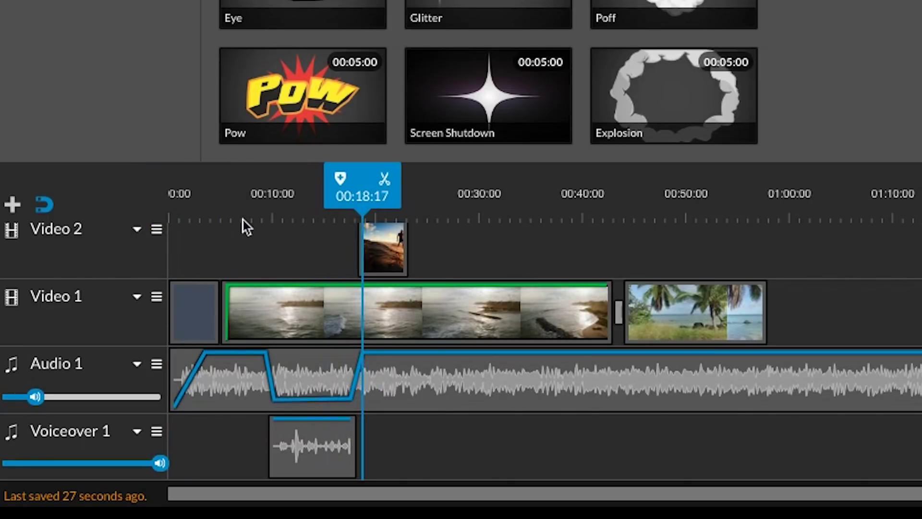
{"action": "key", "text": "space"}
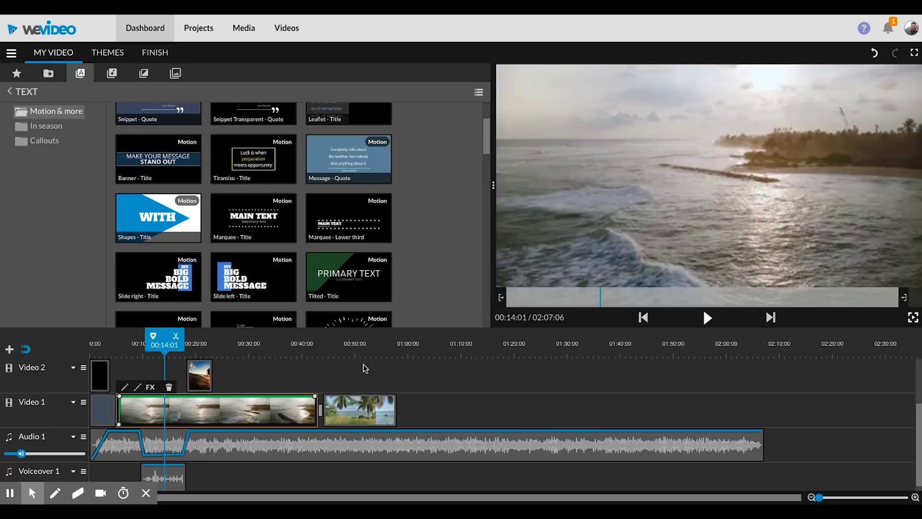
Open the drone sunrise beach clip for editing and adjust its transform to scale 1, position x -33, y 10
{"action": "double_click", "coordinate": [206, 416]}
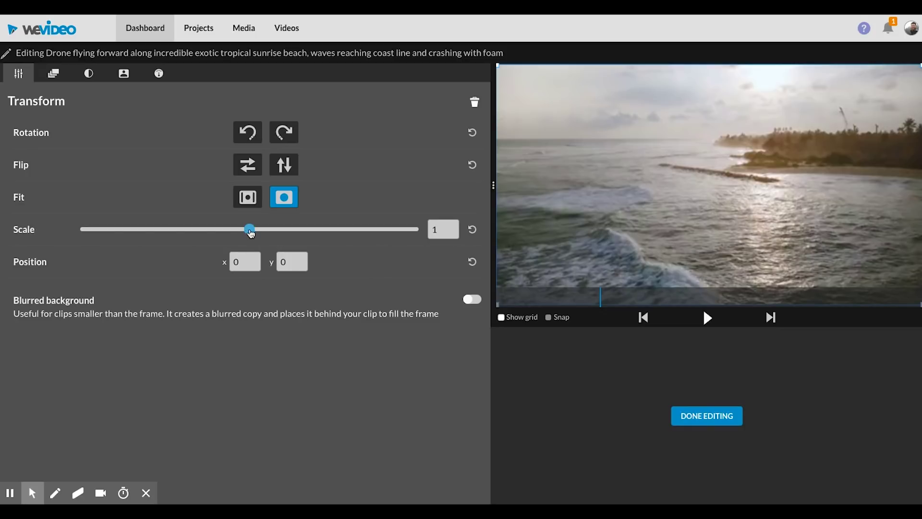
{"action": "left_click_drag", "start_coordinate": [252, 234], "coordinate": [177, 229]}
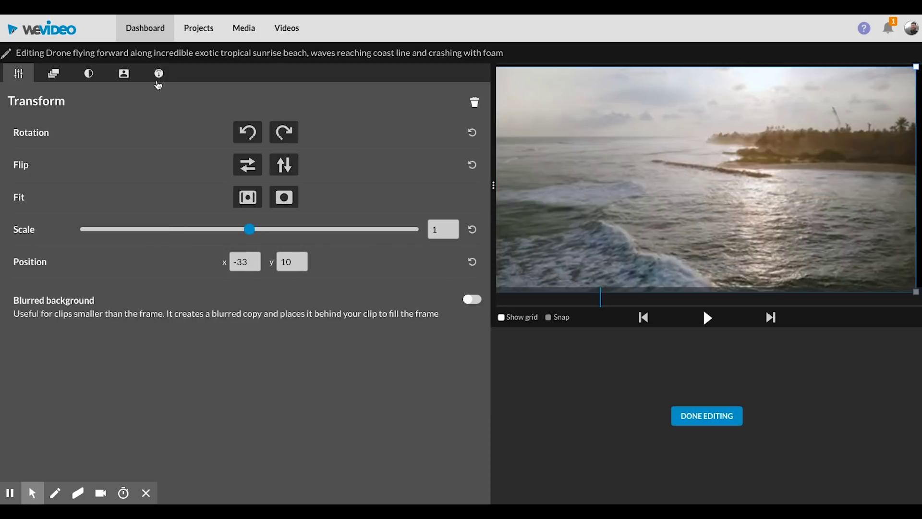
Try brightness -48, contrast 41, saturation 55, hue -55, temperature 18 and tint -38 on the drone clip, and reset all its color adjustments
{"action": "left_click", "coordinate": [90, 77]}
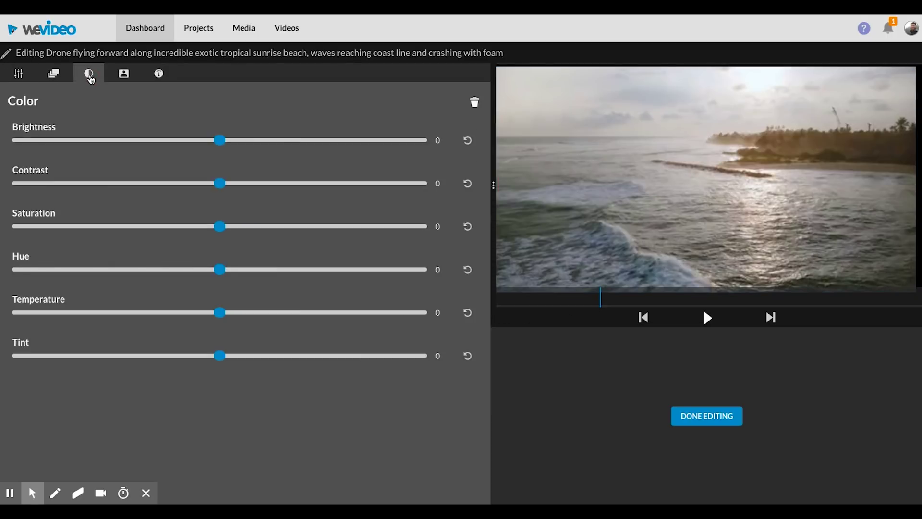
{"action": "mouse_move", "coordinate": [219, 140]}
{"action": "left_mouse_down"}
{"action": "mouse_move", "coordinate": [297, 141]}
{"action": "mouse_move", "coordinate": [189, 140]}
{"action": "mouse_move", "coordinate": [230, 140]}
{"action": "left_mouse_up"}
{"action": "left_click_drag", "start_coordinate": [220, 183], "coordinate": [304, 183]}
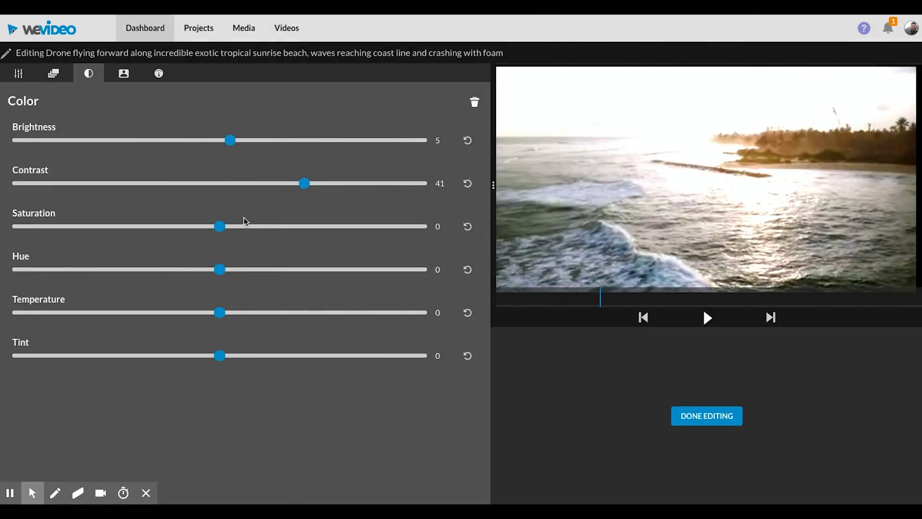
{"action": "left_click_drag", "start_coordinate": [220, 226], "coordinate": [334, 226]}
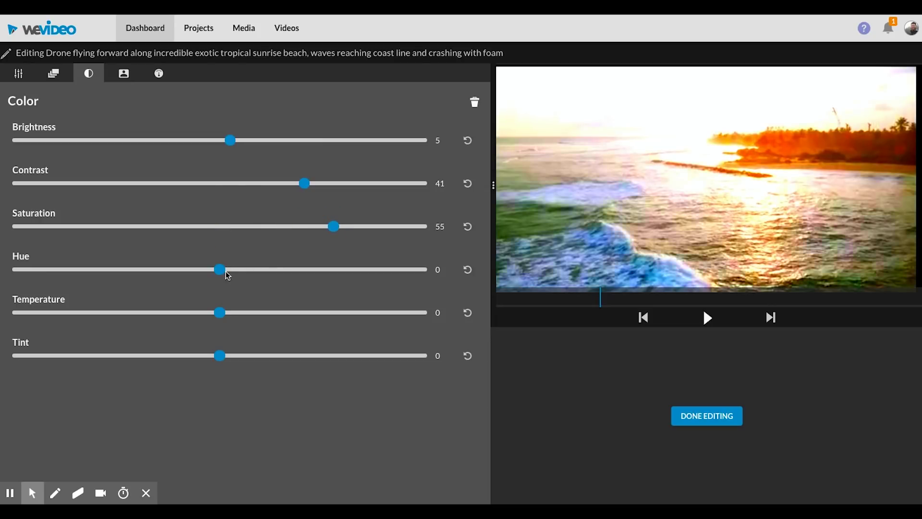
{"action": "left_click_drag", "start_coordinate": [214, 274], "coordinate": [157, 269]}
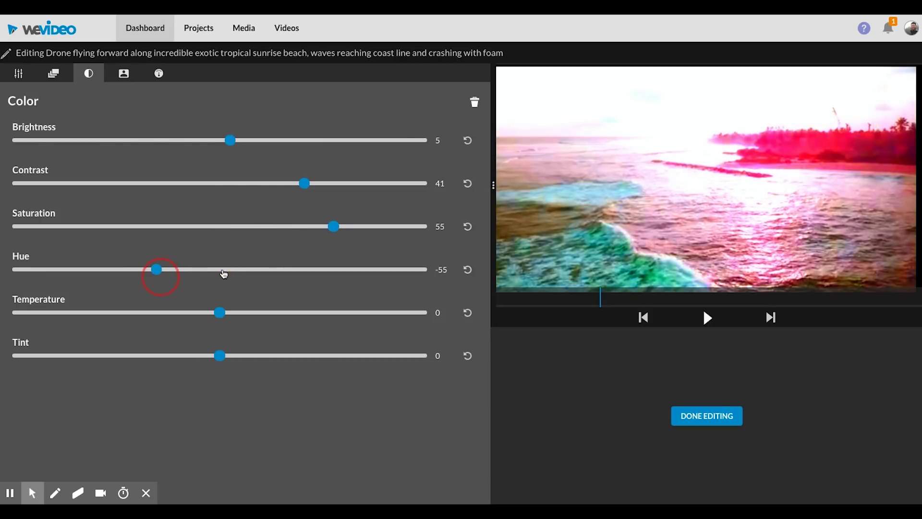
{"action": "left_click_drag", "start_coordinate": [221, 312], "coordinate": [257, 313]}
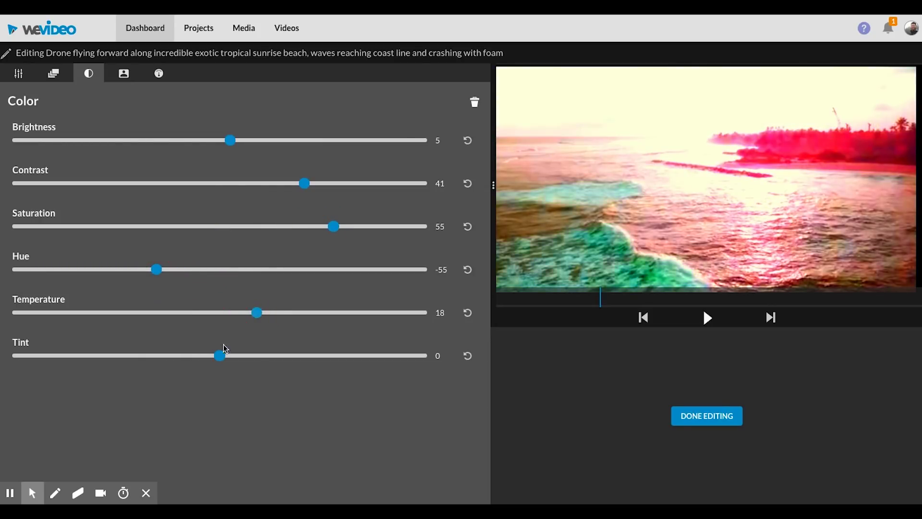
{"action": "left_click_drag", "start_coordinate": [220, 356], "coordinate": [141, 356]}
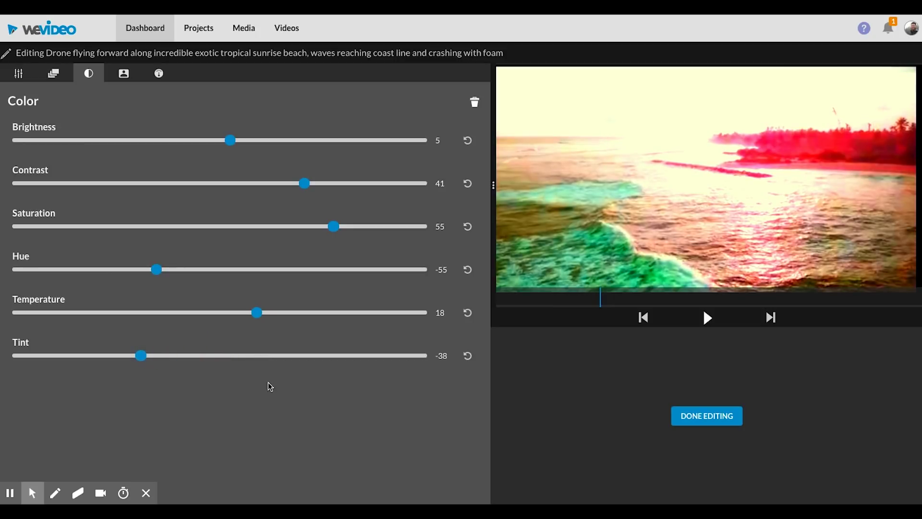
{"action": "left_click_drag", "start_coordinate": [231, 142], "coordinate": [140, 150]}
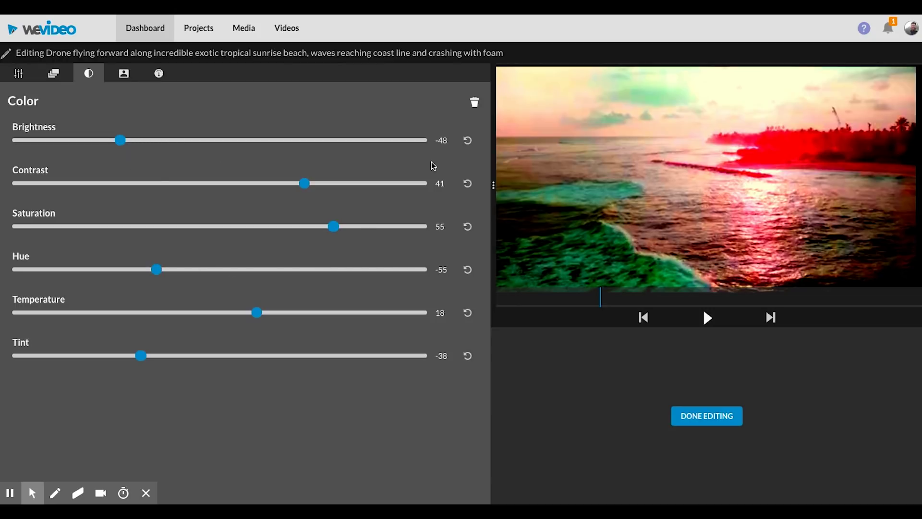
{"action": "left_click", "coordinate": [477, 109]}
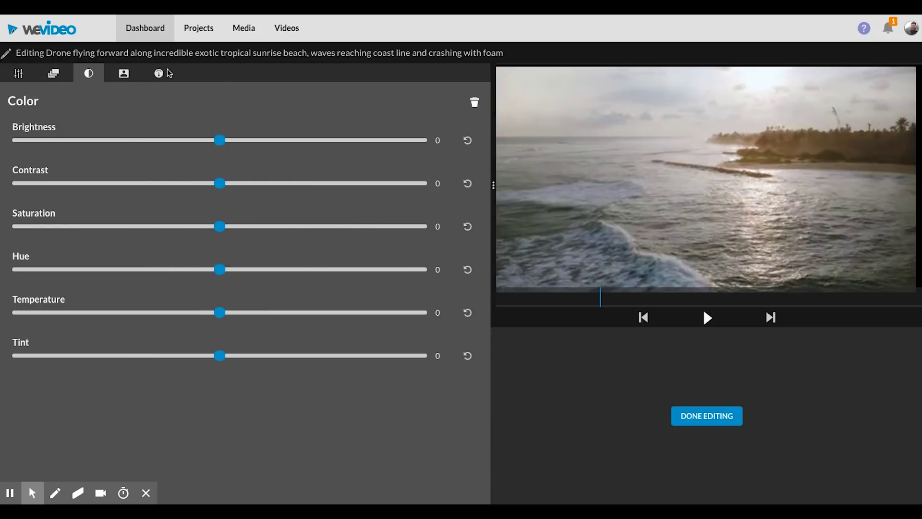
Check the drone clip's Color Keying settings and finish editing the clip
{"action": "left_click", "coordinate": [133, 77]}
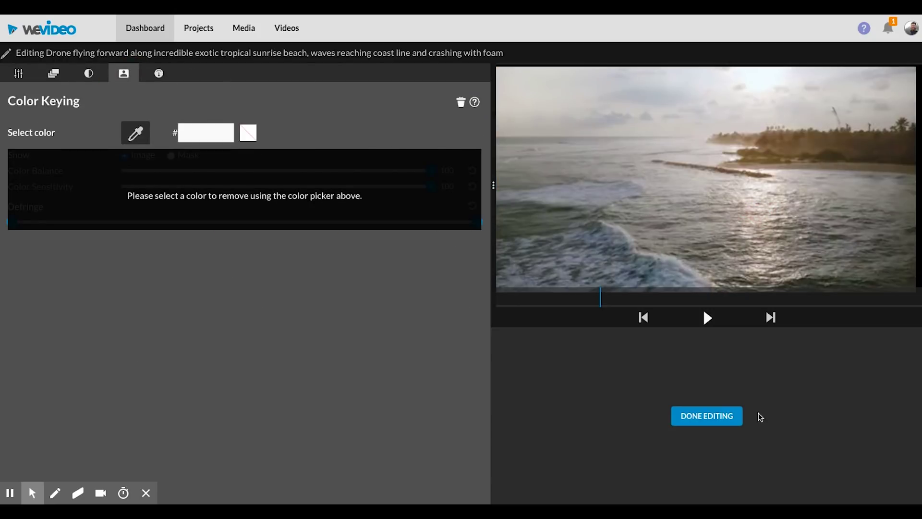
{"action": "left_click", "coordinate": [698, 414]}
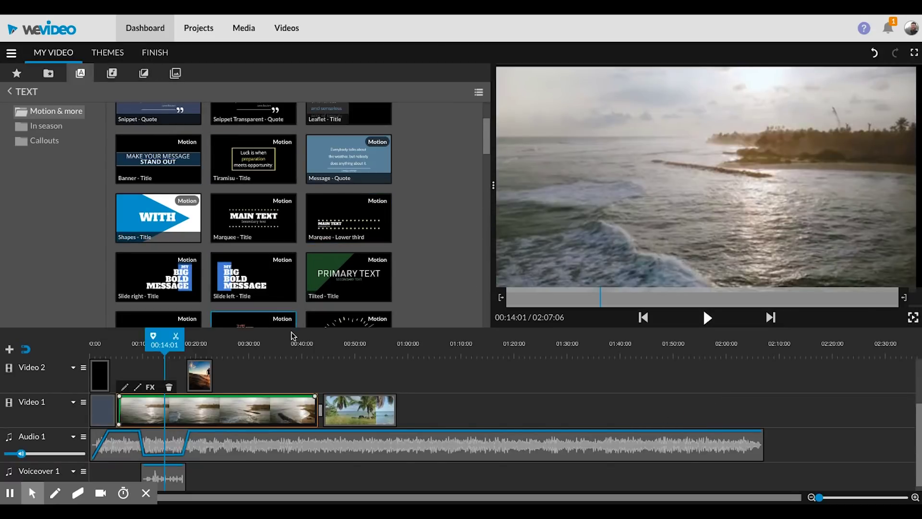
Animate the Video 2 surfer image with Fade In/Out enabled and a starting scale of 1.2 at position x 3, y -108
{"action": "scroll", "coordinate": [190, 404], "scroll_direction": "up", "scroll_amount": 1}
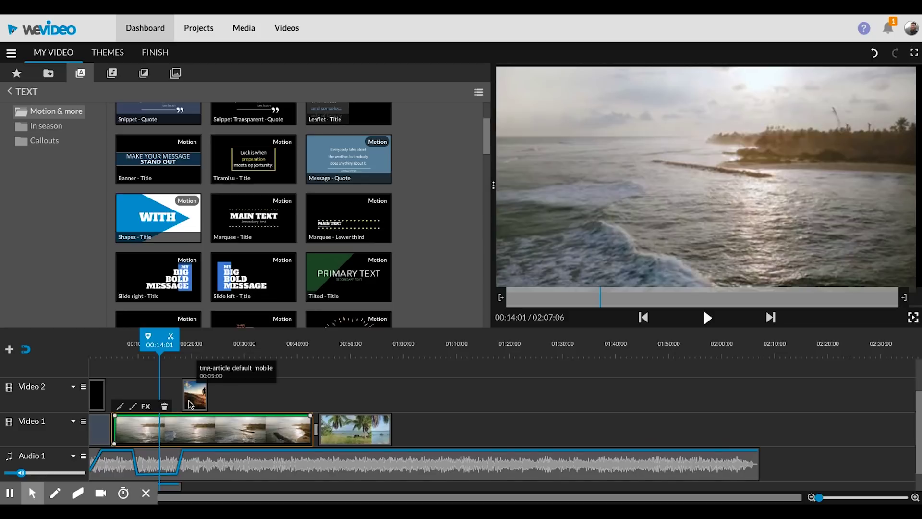
{"action": "double_click", "coordinate": [191, 405]}
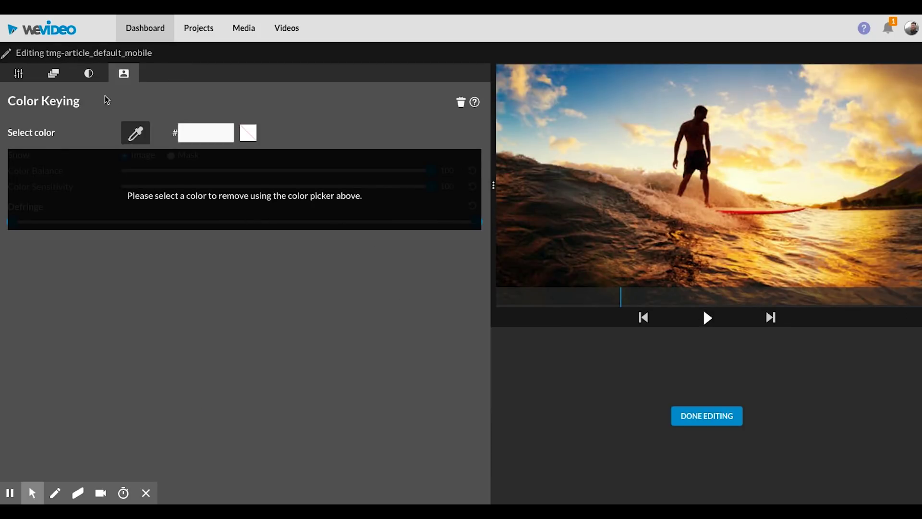
{"action": "left_click", "coordinate": [19, 76]}
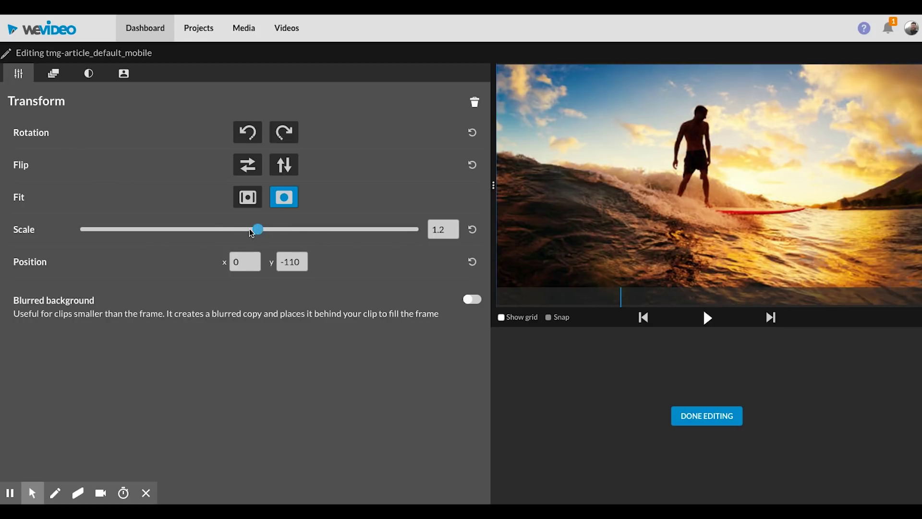
{"action": "left_click", "coordinate": [53, 73]}
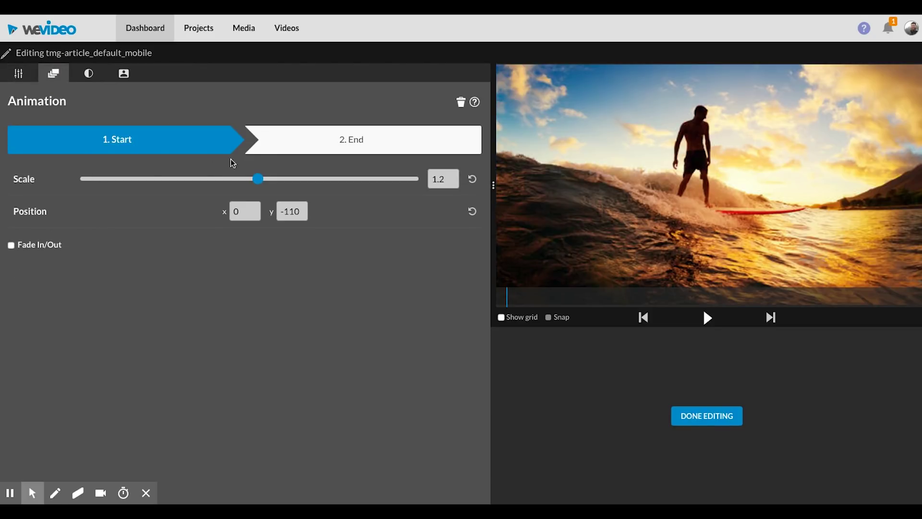
{"action": "left_click", "coordinate": [15, 247]}
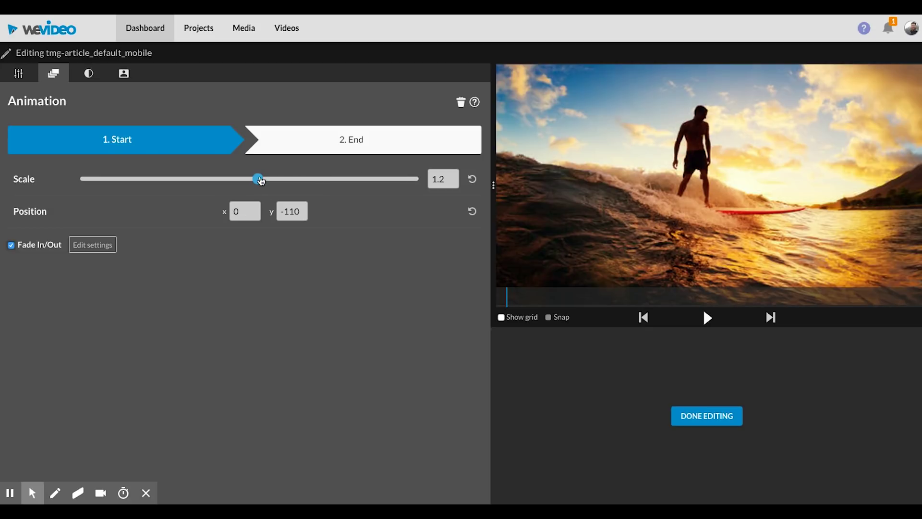
{"action": "left_click_drag", "start_coordinate": [261, 181], "coordinate": [258, 181]}
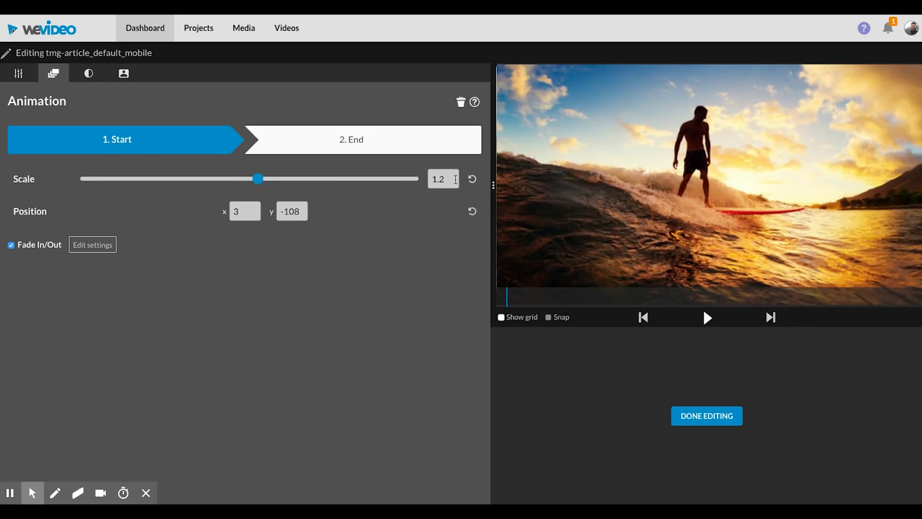
Set the surfer animation's end scale to 1.96 at position x -603, y -518, and preview the zoom from the beginning
{"action": "left_click", "coordinate": [401, 149]}
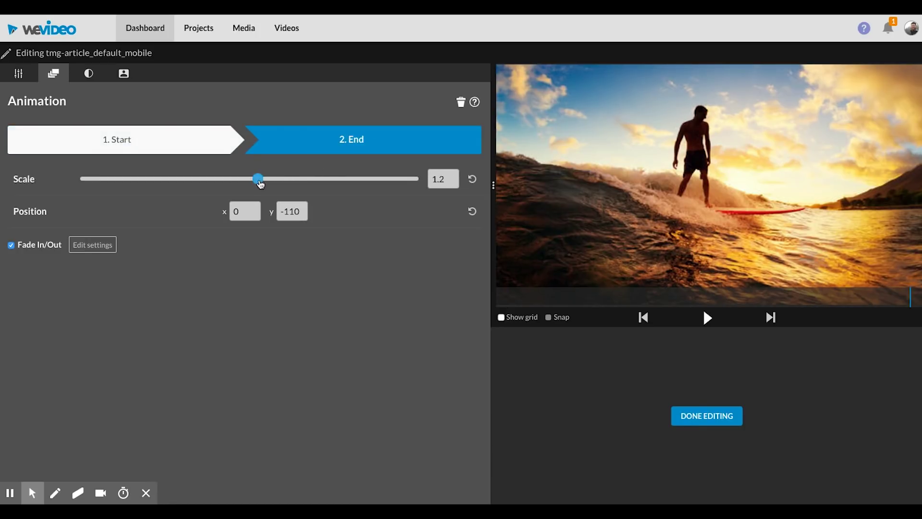
{"action": "left_click_drag", "start_coordinate": [259, 180], "coordinate": [290, 179]}
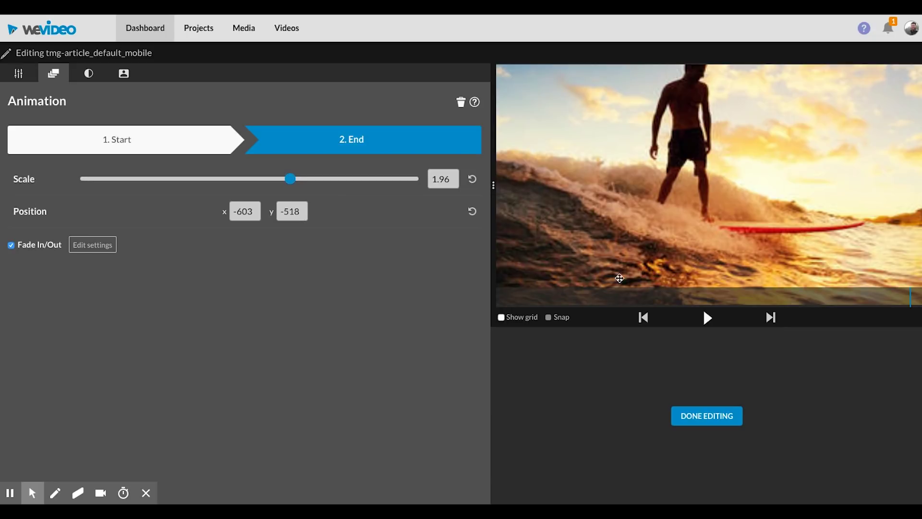
{"action": "left_click_drag", "start_coordinate": [912, 303], "coordinate": [507, 308]}
{"action": "left_click", "coordinate": [707, 319]}
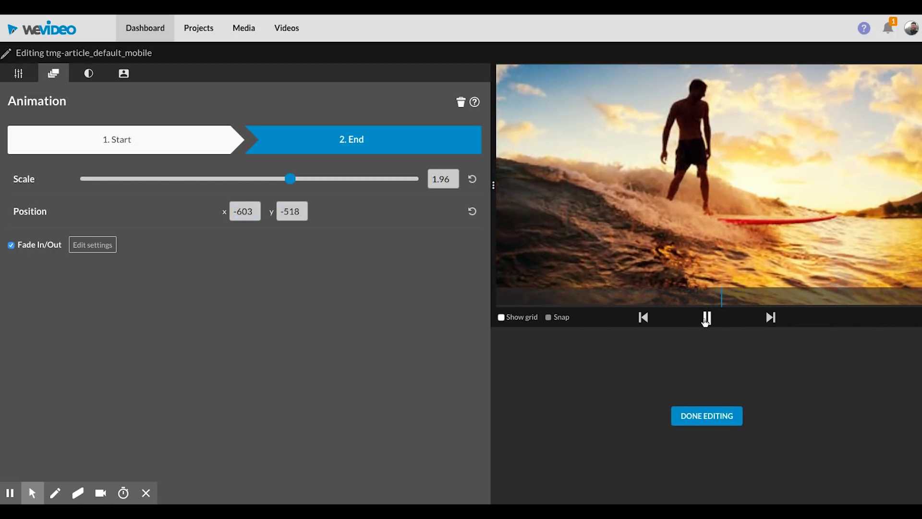
{"action": "left_click", "coordinate": [705, 319]}
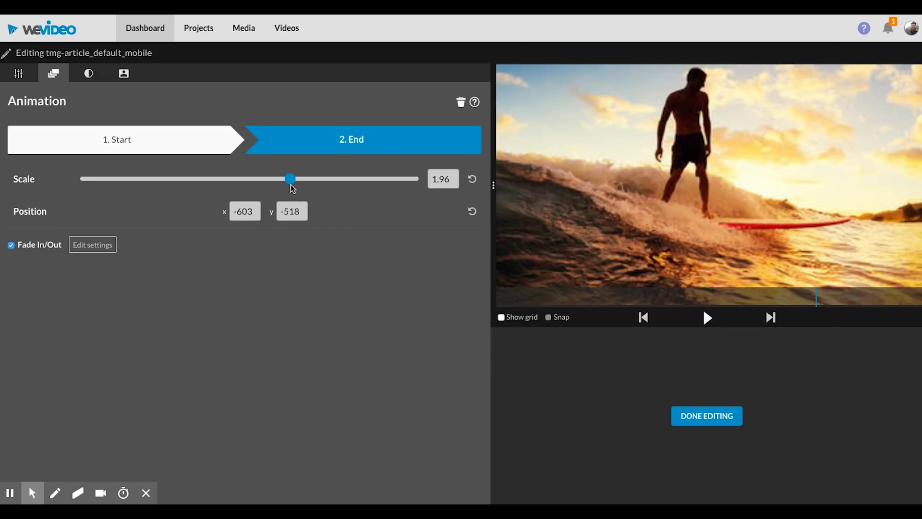
Set the surfer animation's end scale to 2.44 at position x -891, y -484, preview it from the beginning and finish editing
{"action": "left_click_drag", "start_coordinate": [292, 187], "coordinate": [311, 180]}
{"action": "left_click_drag", "start_coordinate": [670, 187], "coordinate": [706, 190]}
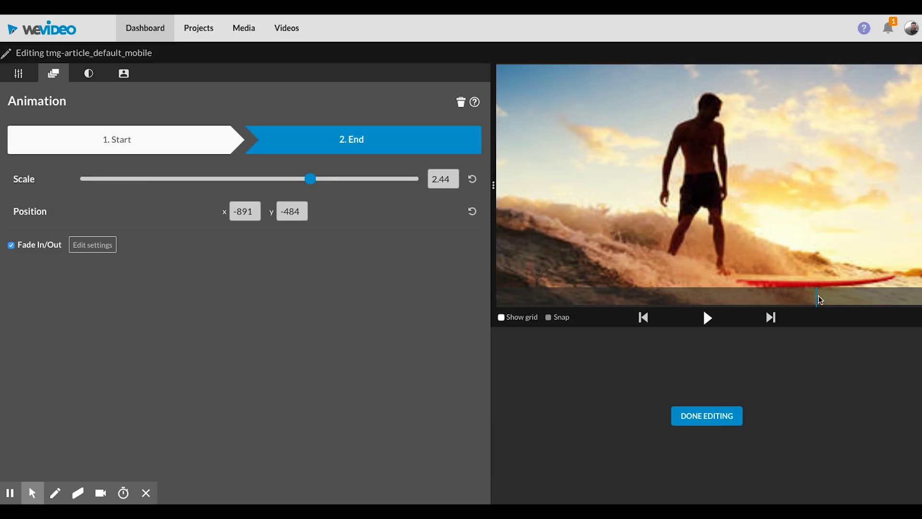
{"action": "left_click_drag", "start_coordinate": [819, 301], "coordinate": [494, 304]}
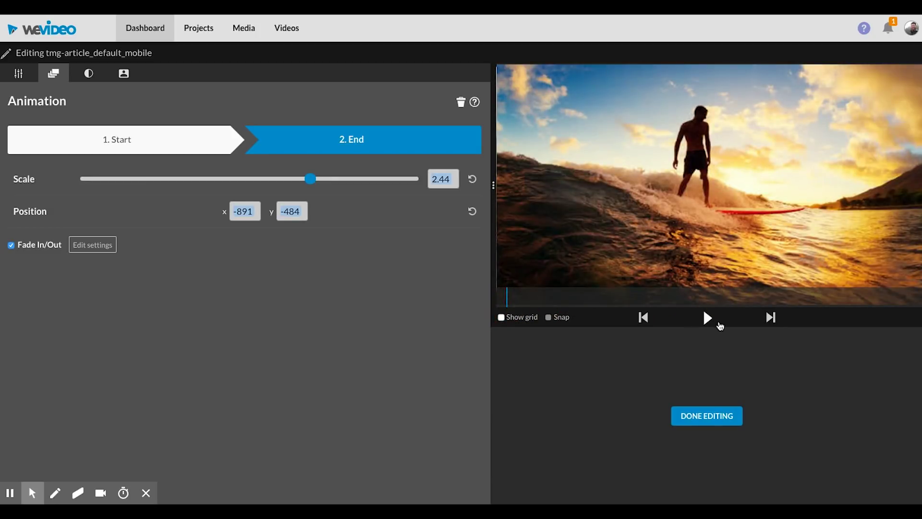
{"action": "left_click", "coordinate": [707, 318]}
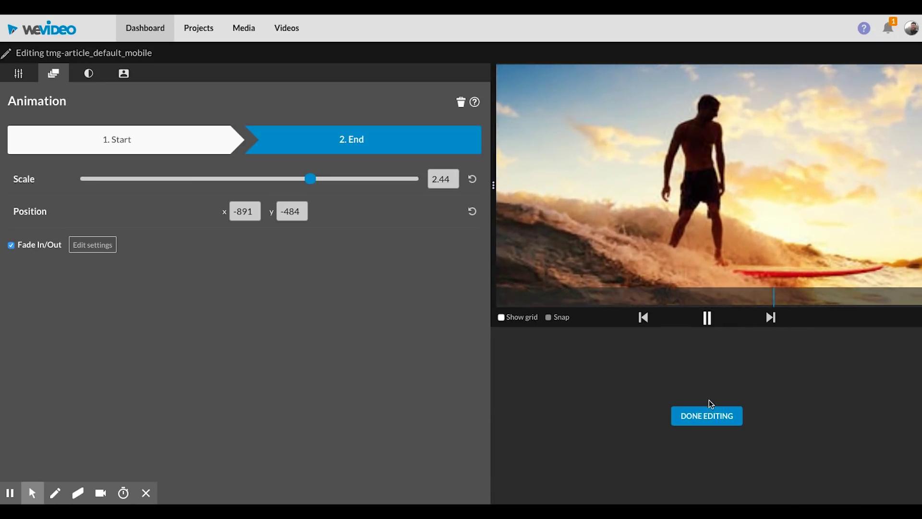
{"action": "left_click", "coordinate": [709, 416]}
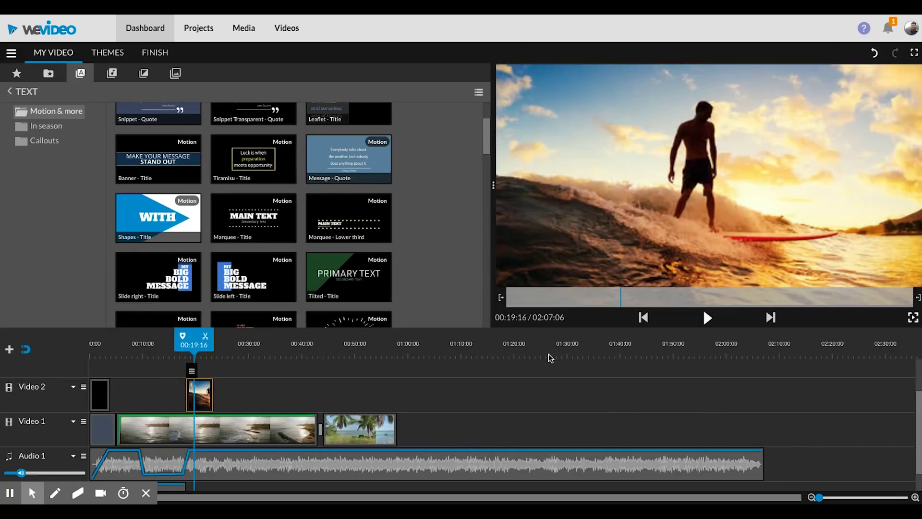
Preview the animated surfer image in the timeline, starting playback from about 00:15:14
{"action": "left_click_drag", "start_coordinate": [204, 355], "coordinate": [161, 352]}
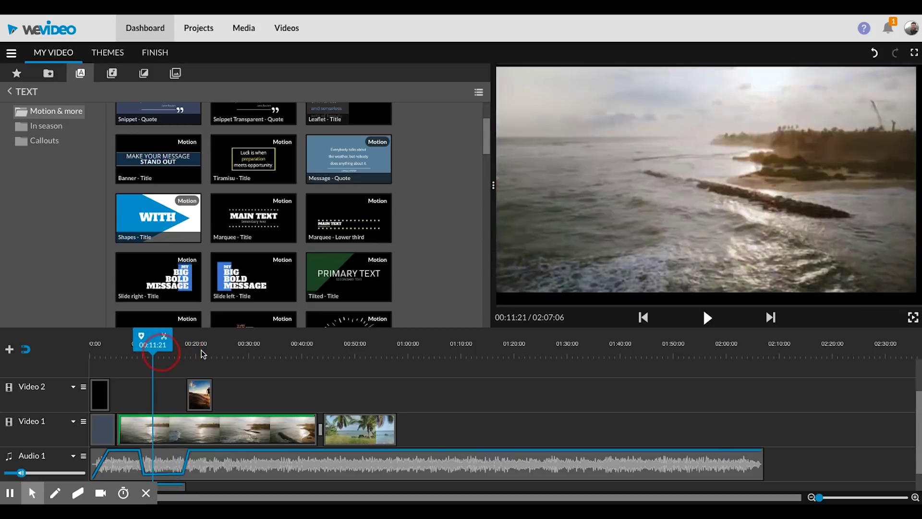
{"action": "mouse_move", "coordinate": [199, 393]}
{"action": "left_click_drag", "start_coordinate": [153, 341], "coordinate": [172, 342]}
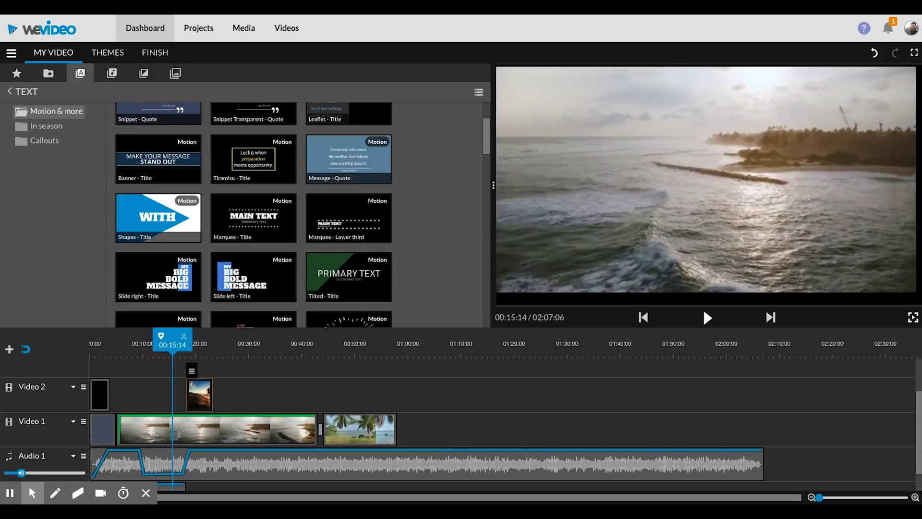
{"action": "key", "text": "space"}
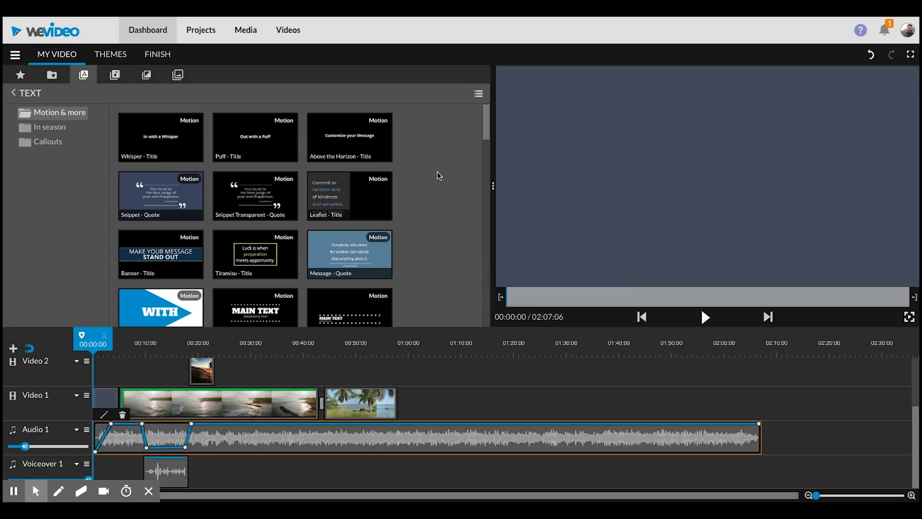
Add the Marquee - Title motion text at the start of the Video 2 track and preview its animation
{"action": "scroll", "coordinate": [438, 176], "scroll_direction": "down", "scroll_amount": 4}
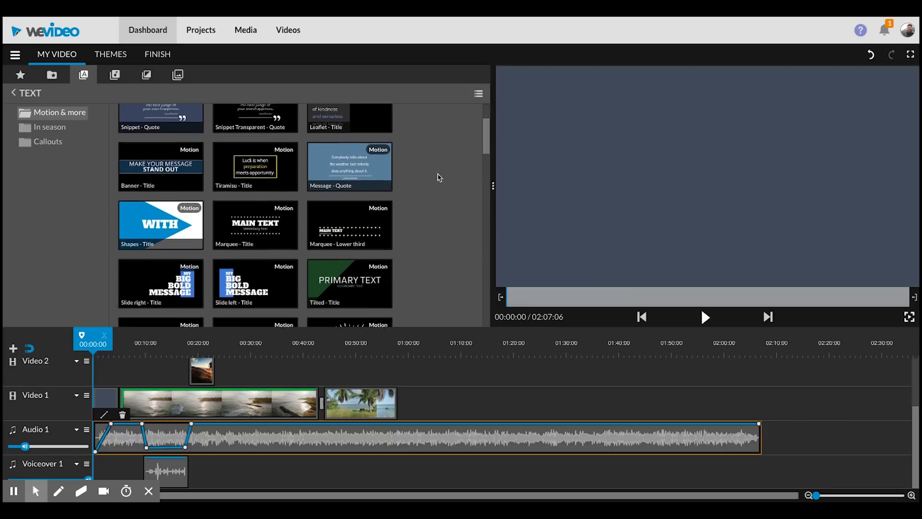
{"action": "scroll", "coordinate": [437, 177], "scroll_direction": "down", "scroll_amount": 2}
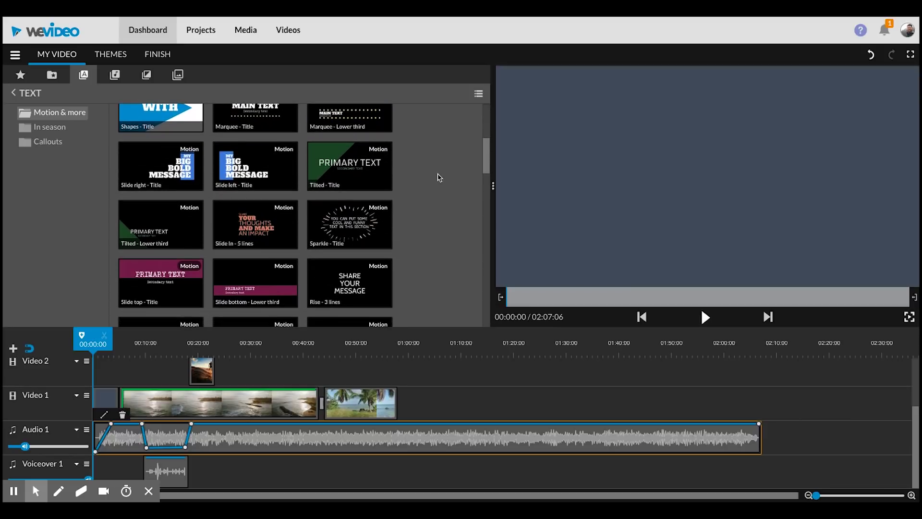
{"action": "scroll", "coordinate": [438, 177], "scroll_direction": "up", "scroll_amount": 3}
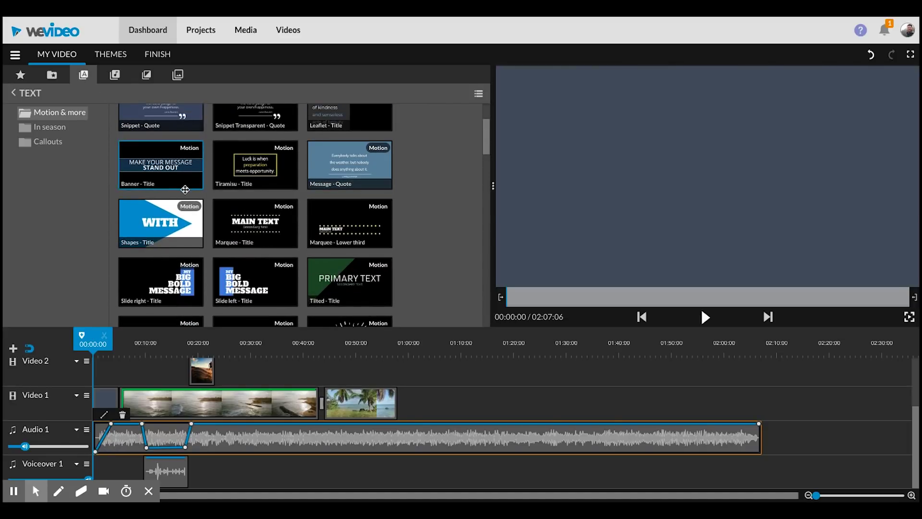
{"action": "scroll", "coordinate": [196, 194], "scroll_direction": "up", "scroll_amount": 2}
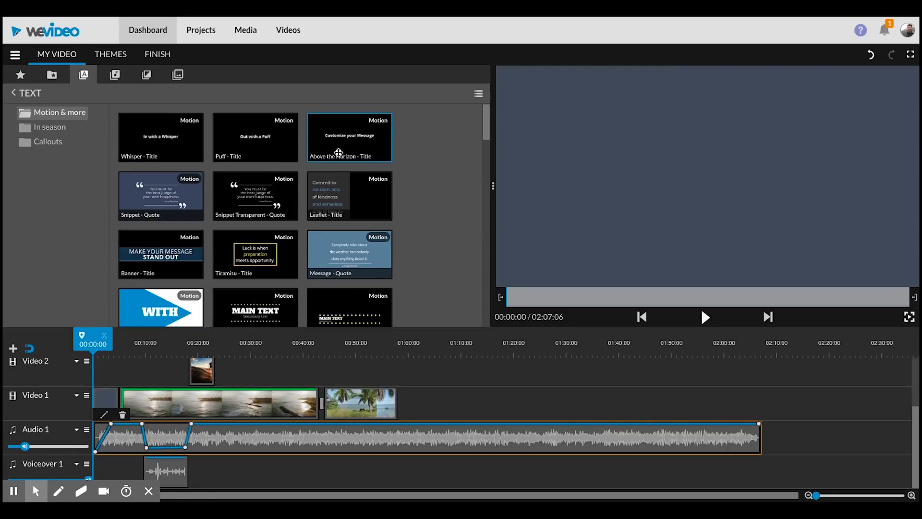
{"action": "scroll", "coordinate": [329, 205], "scroll_direction": "down", "scroll_amount": 2}
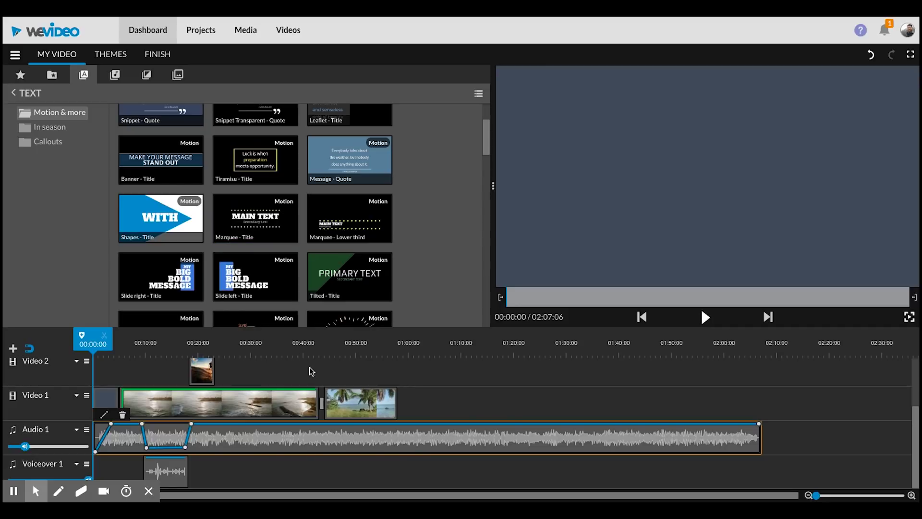
{"action": "double_click", "coordinate": [266, 236]}
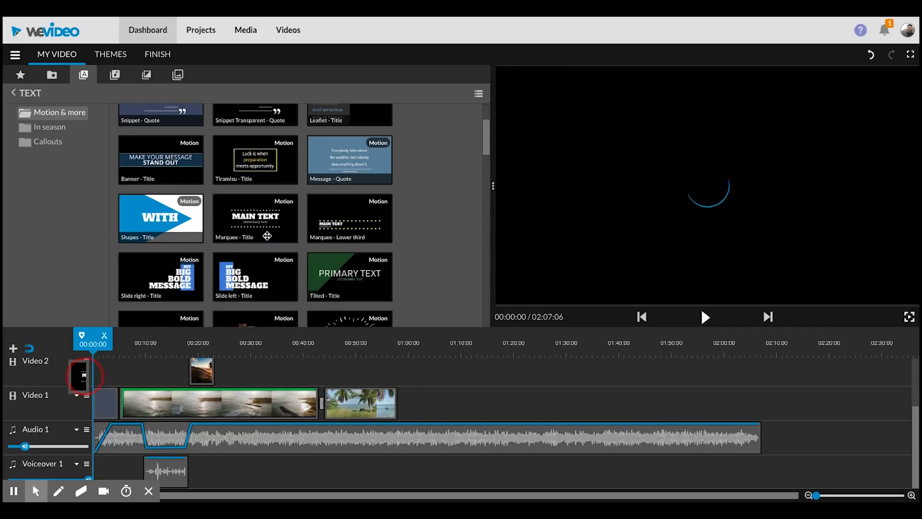
{"action": "left_click", "coordinate": [134, 357]}
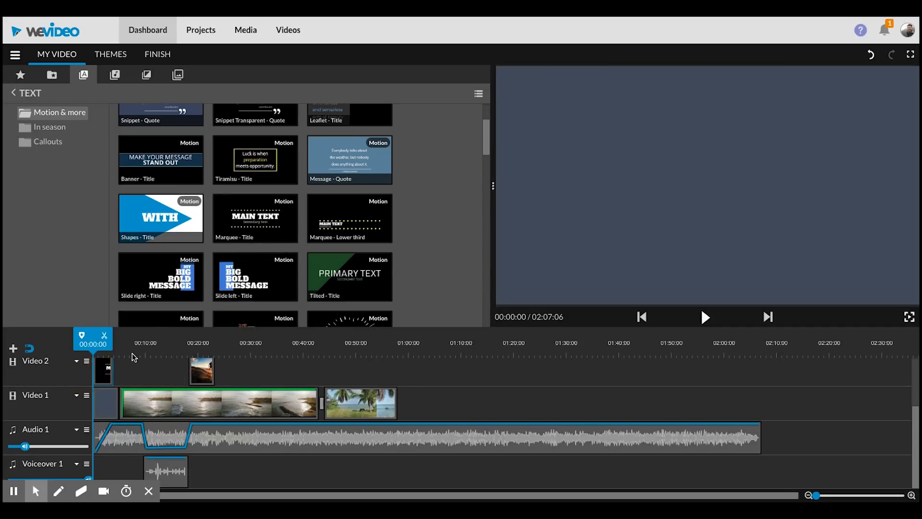
{"action": "key", "text": "space"}
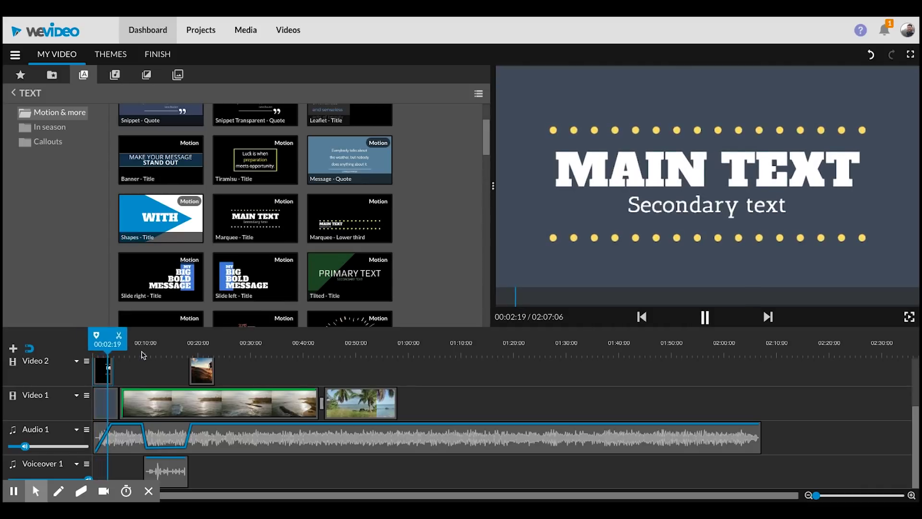
{"action": "key", "text": "space"}
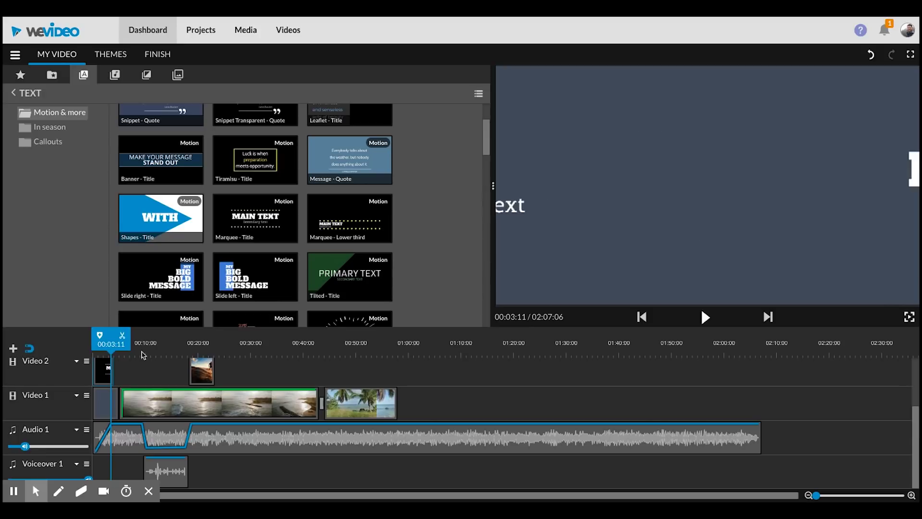
Edit the Marquee title with "Sample" as the main text and "Sample 2" as the secondary text
{"action": "double_click", "coordinate": [110, 369]}
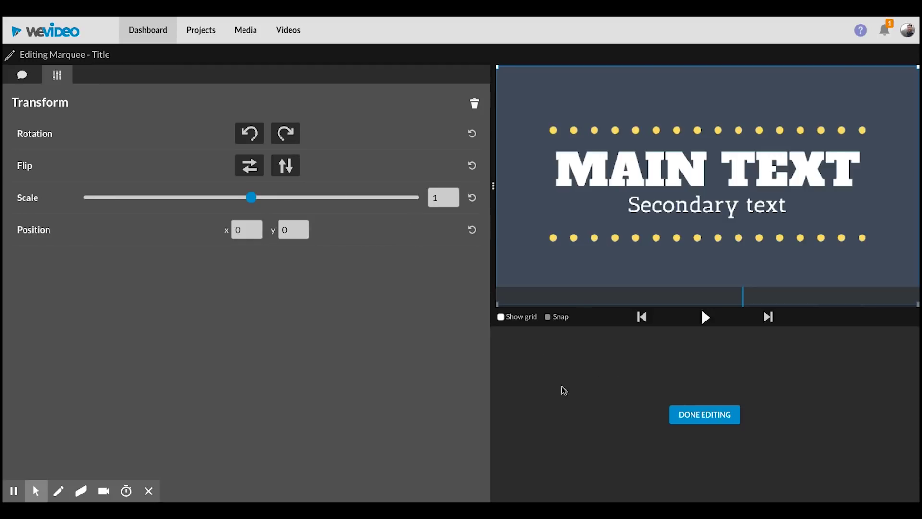
{"action": "left_click", "coordinate": [24, 75]}
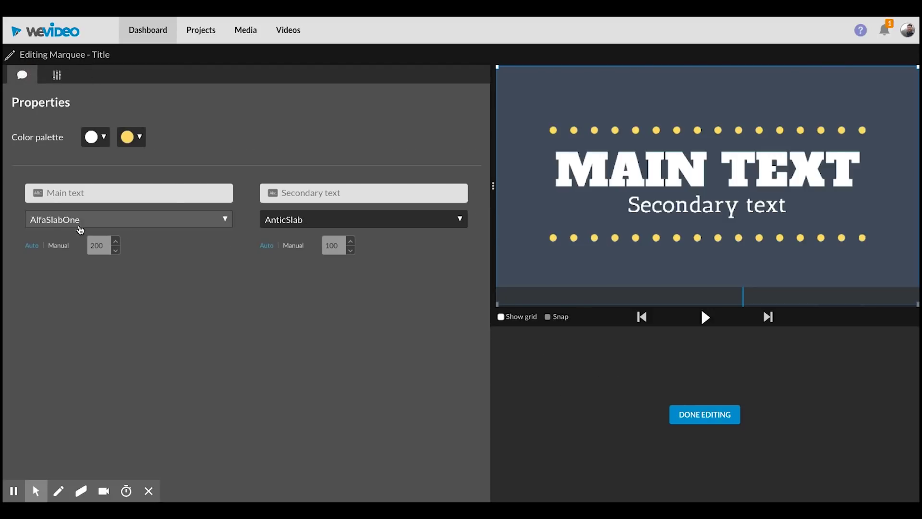
{"action": "left_click", "coordinate": [126, 190]}
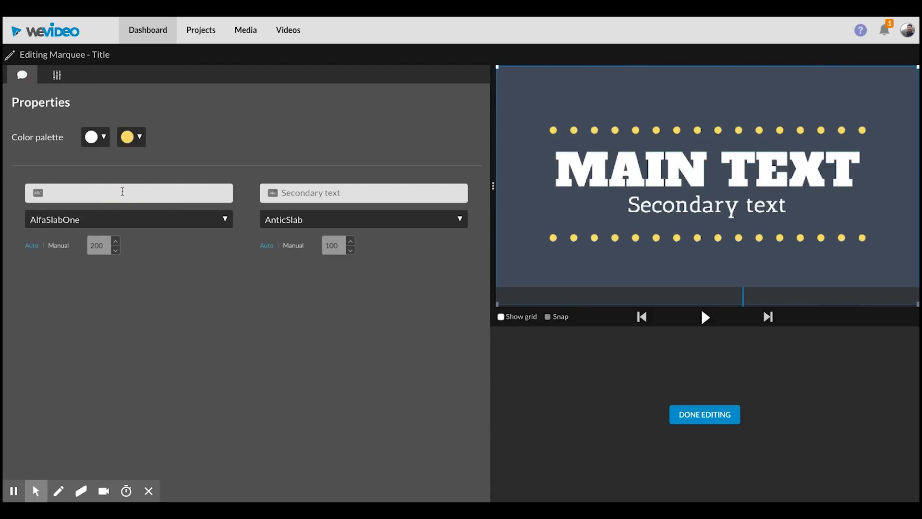
{"action": "type", "text": "Sample"}
{"action": "left_click", "coordinate": [360, 192]}
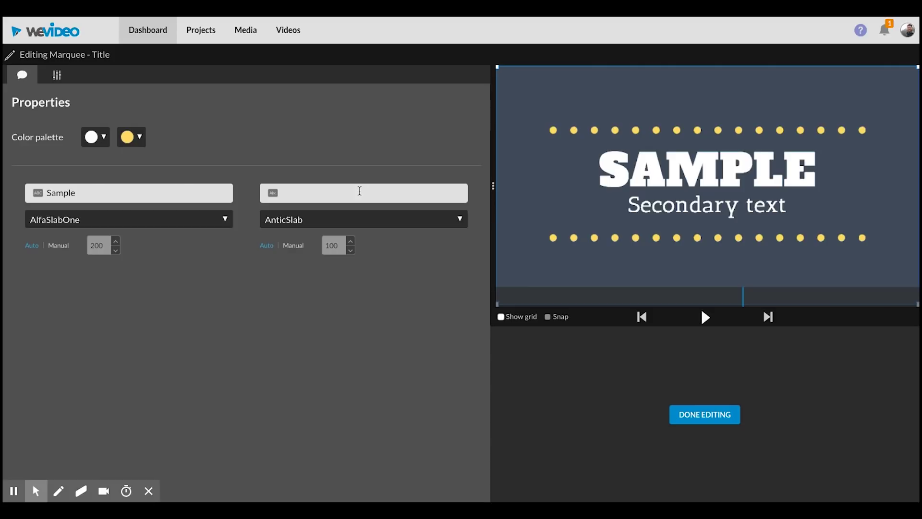
{"action": "type", "text": "Sample 2"}
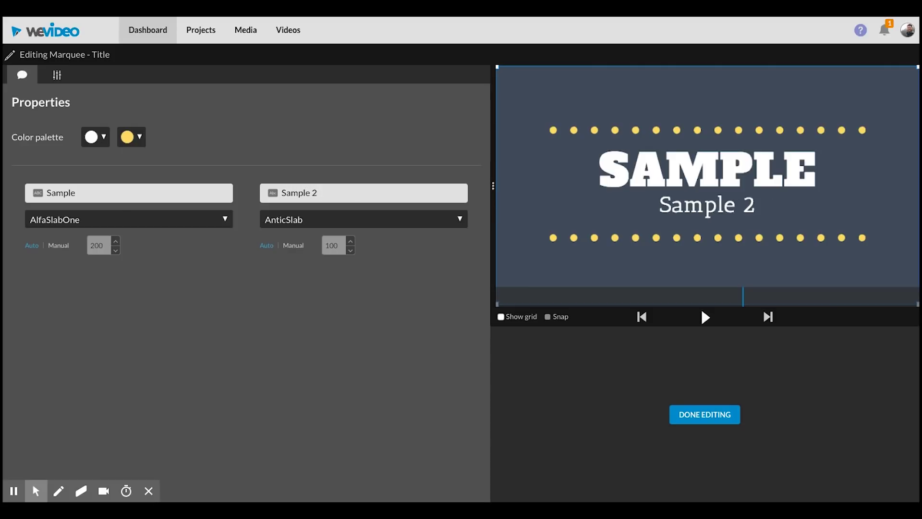
Set the Marquee title's main text font to AnticSlab and the secondary text font to 3Dumb
{"action": "left_click", "coordinate": [225, 219]}
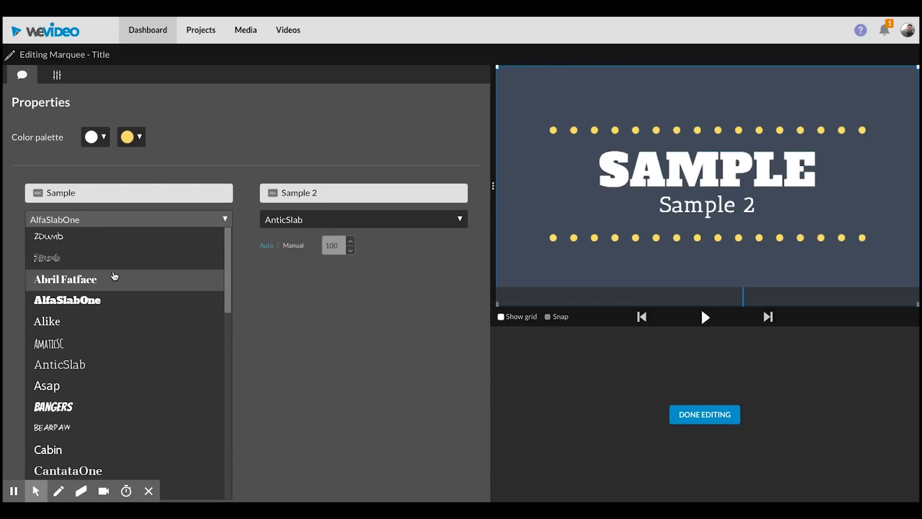
{"action": "left_click", "coordinate": [91, 367]}
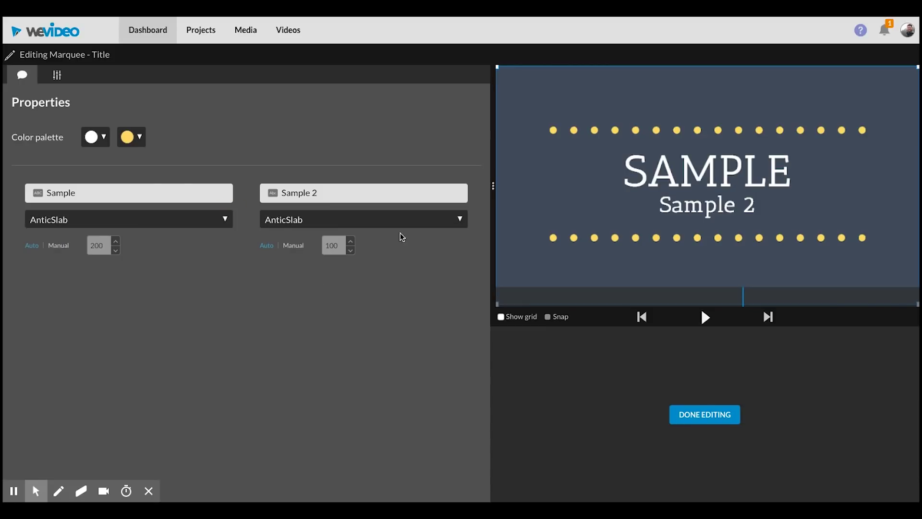
{"action": "left_click", "coordinate": [402, 224]}
{"action": "left_click", "coordinate": [341, 256]}
Change the color of the Marquee title's dotted lines to green, rgb(106, 168, 79)
{"action": "left_click", "coordinate": [127, 137]}
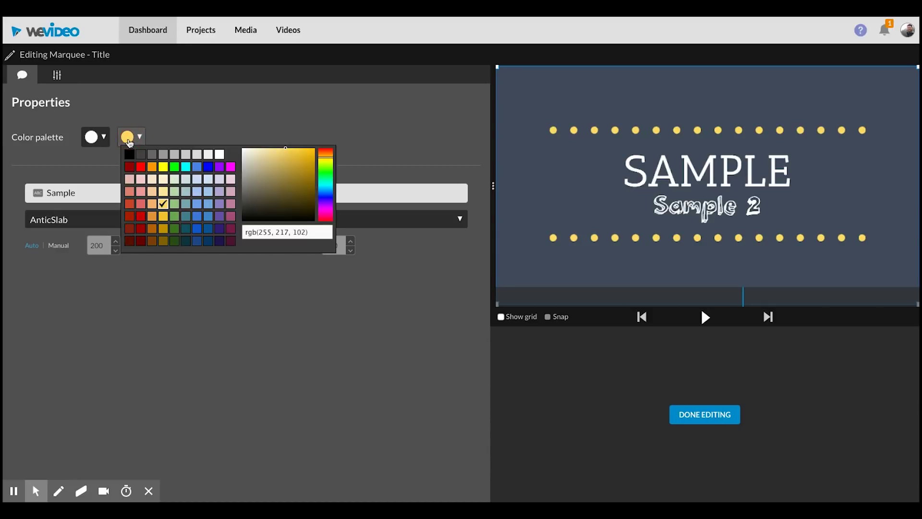
{"action": "left_click", "coordinate": [174, 216]}
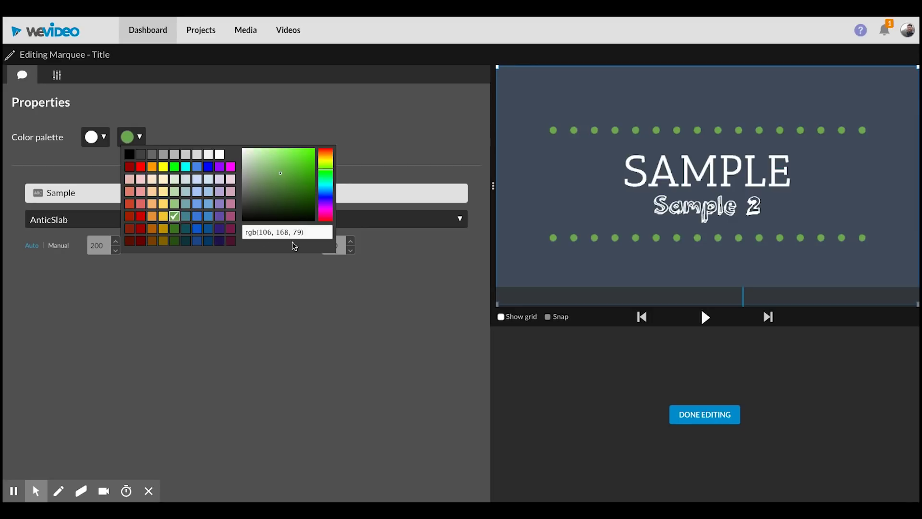
{"action": "left_click", "coordinate": [374, 298]}
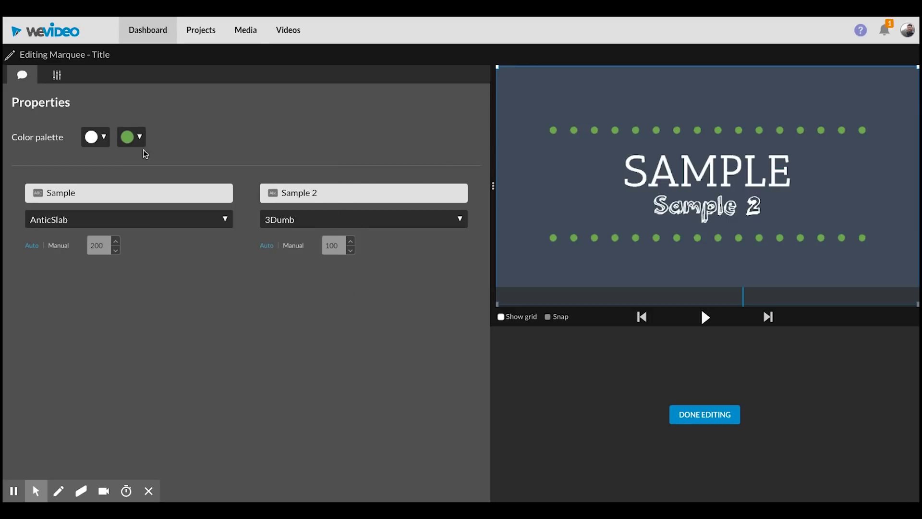
Scale the Marquee title to 0.5, try y position 170, place it at about x 653, y 231, and finish editing
{"action": "left_click", "coordinate": [58, 78]}
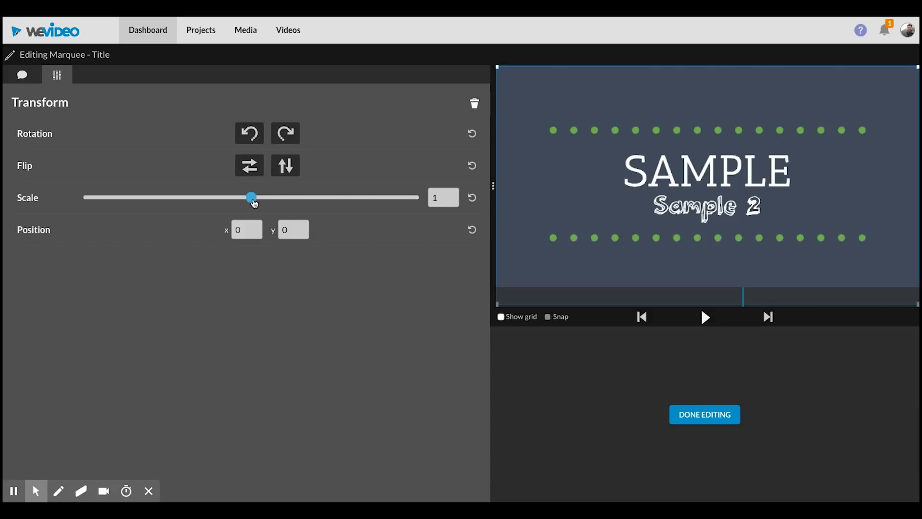
{"action": "left_click_drag", "start_coordinate": [254, 204], "coordinate": [170, 197]}
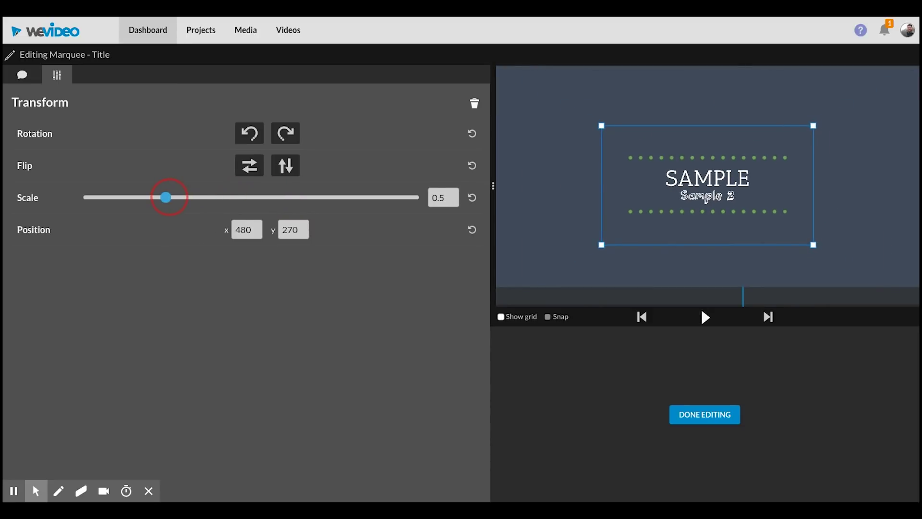
{"action": "left_click", "coordinate": [258, 230]}
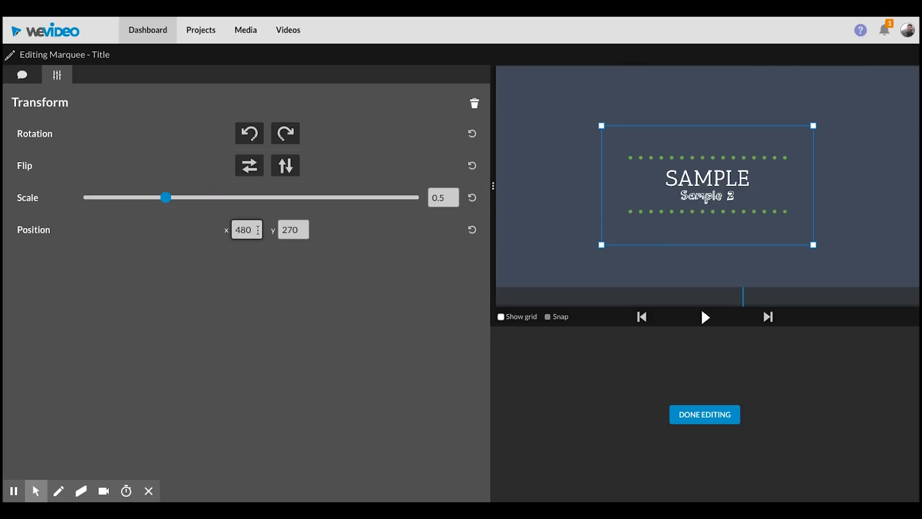
{"action": "double_click", "coordinate": [297, 234]}
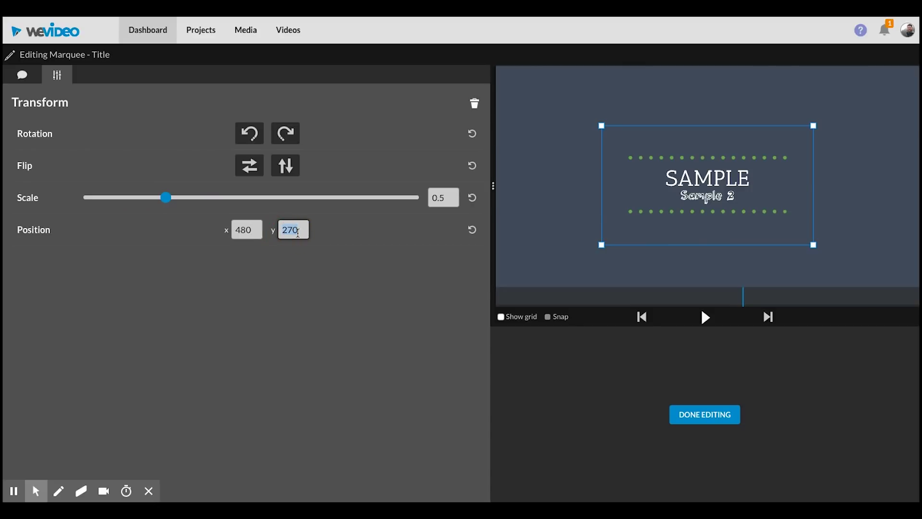
{"action": "type", "text": "1"}
{"action": "key", "text": "Return"}
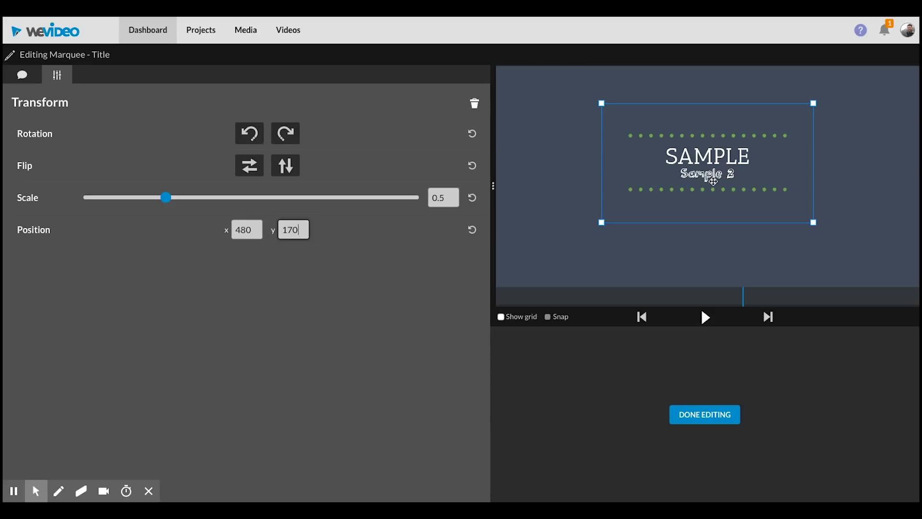
{"action": "left_click_drag", "start_coordinate": [713, 172], "coordinate": [761, 180]}
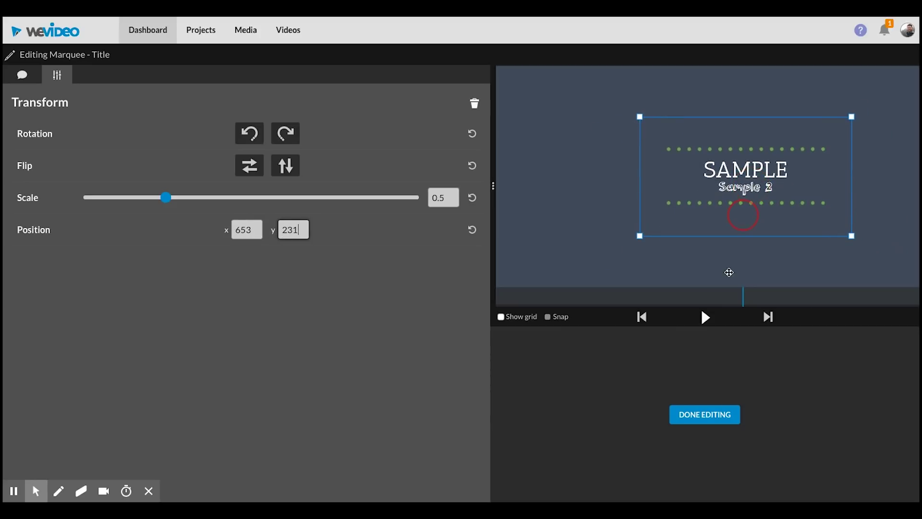
{"action": "left_click", "coordinate": [704, 415]}
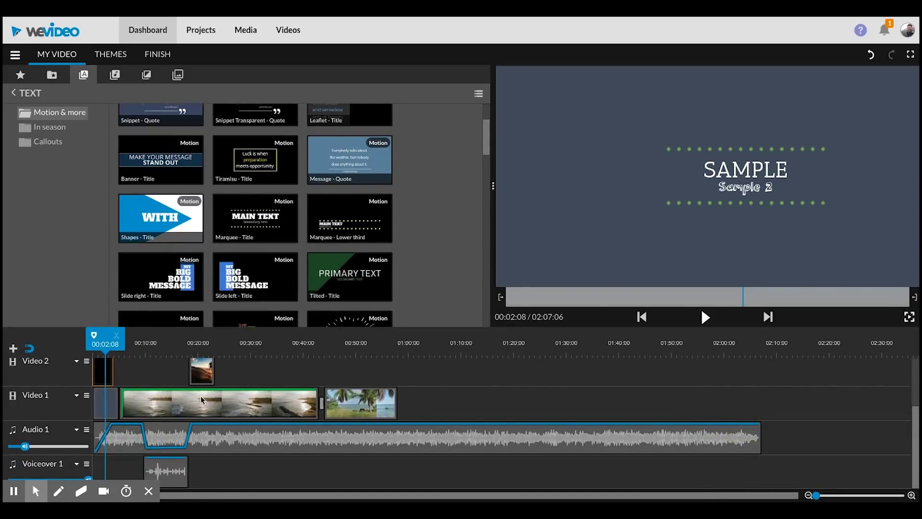
Return the playhead to the start of the timeline and rename the video as "Sample"
{"action": "left_click_drag", "start_coordinate": [118, 344], "coordinate": [27, 345]}
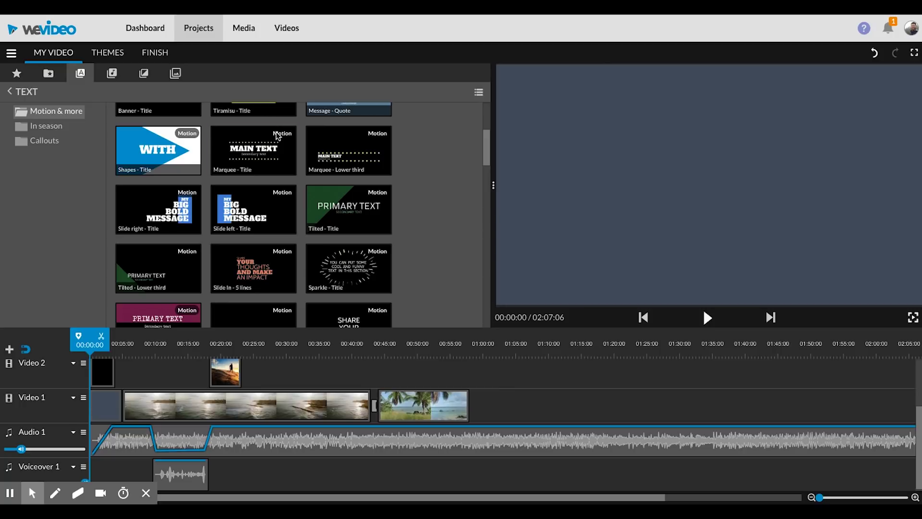
{"action": "left_click", "coordinate": [54, 51]}
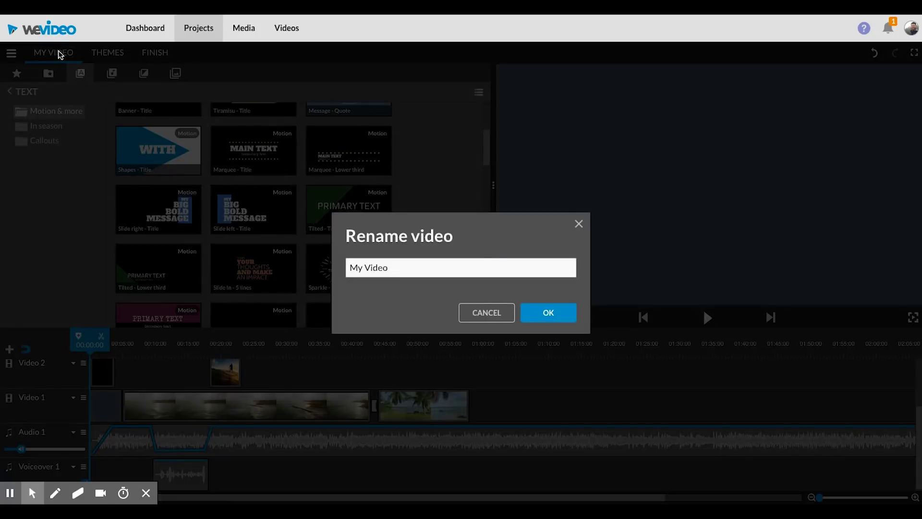
{"action": "left_click", "coordinate": [392, 269]}
{"action": "left_click_drag", "start_coordinate": [392, 270], "coordinate": [337, 272]}
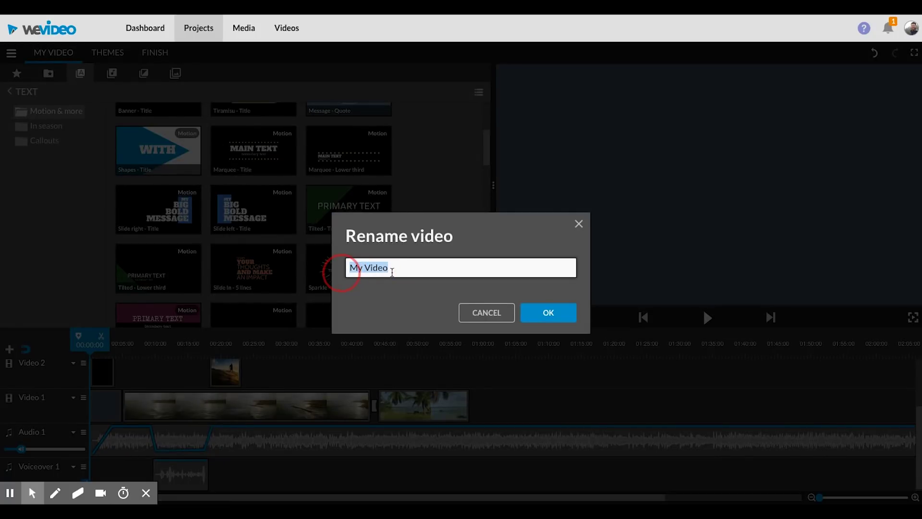
{"action": "type", "text": "My"}
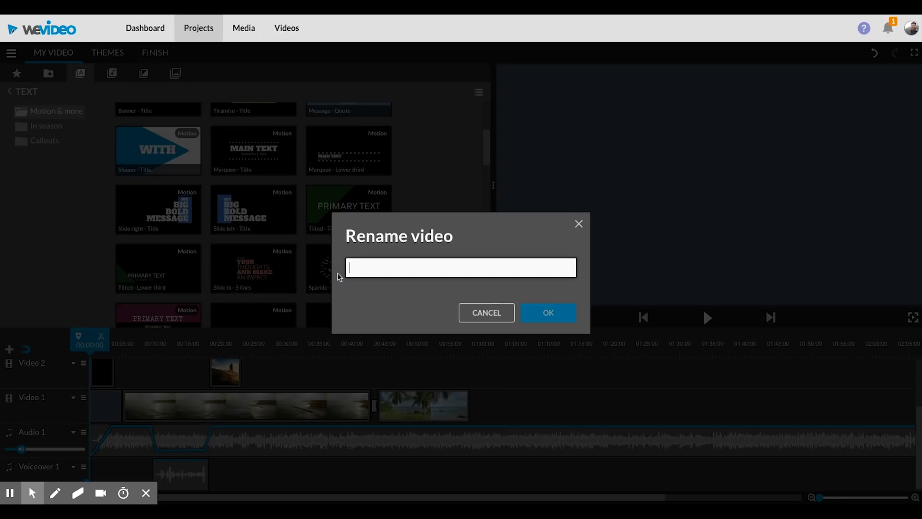
{"action": "type", "text": "Sample"}
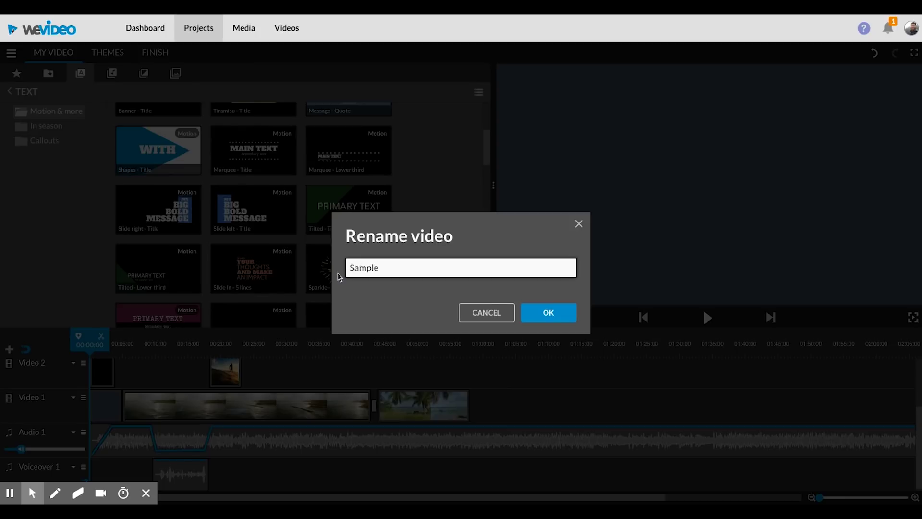
{"action": "left_click", "coordinate": [574, 307]}
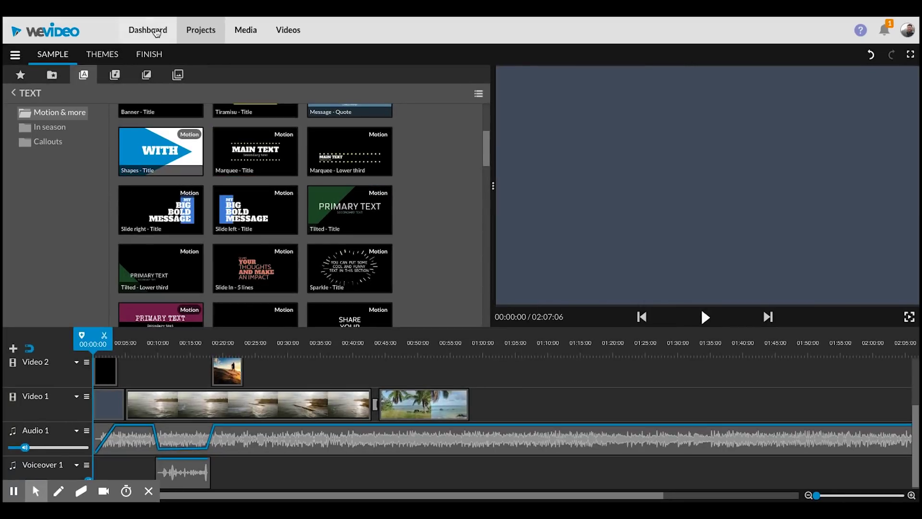
Leave the editor and open the Screencasts & Tech project from the list of projects
{"action": "left_click", "coordinate": [149, 30]}
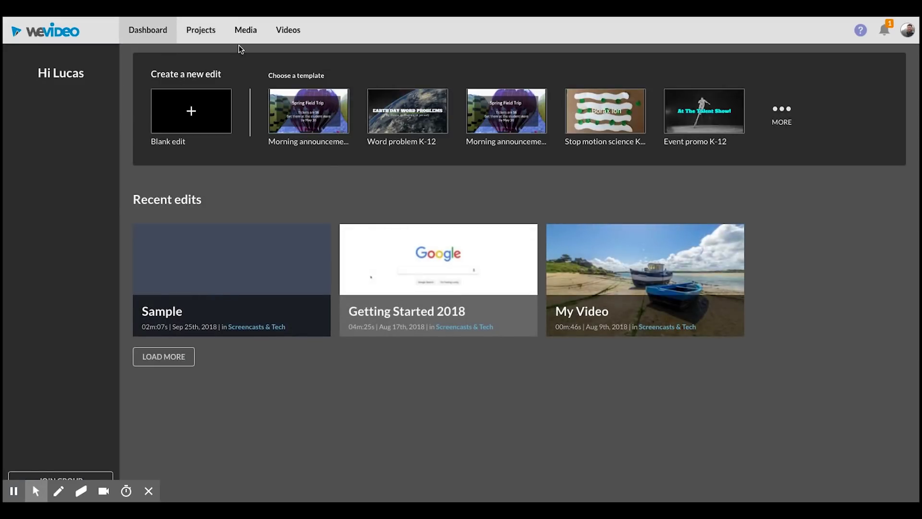
{"action": "left_click", "coordinate": [204, 30]}
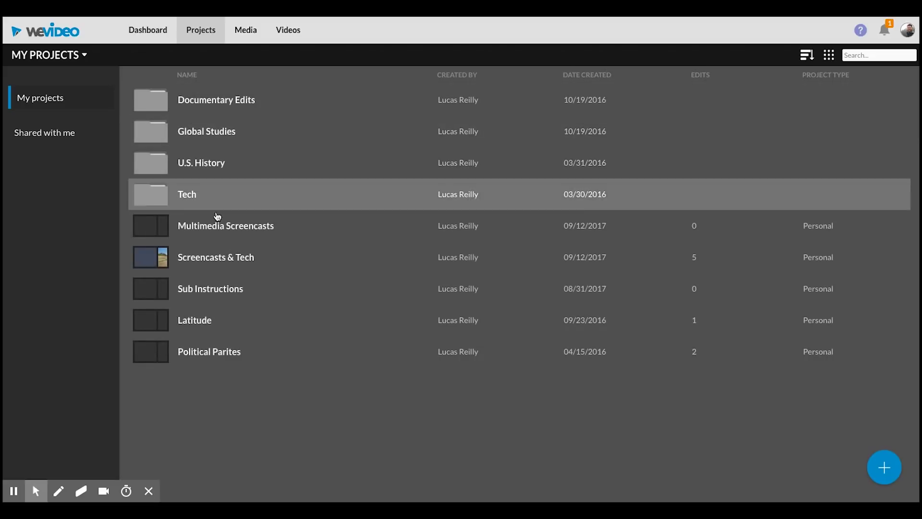
{"action": "left_click", "coordinate": [214, 256]}
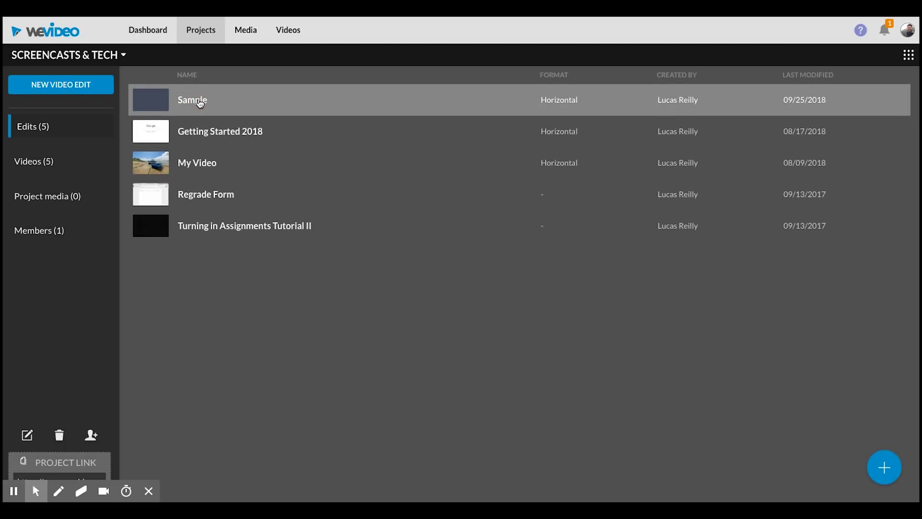
Browse the members that can be added to the project by selection, and return to the invitation options without adding anyone
{"action": "left_click", "coordinate": [93, 436]}
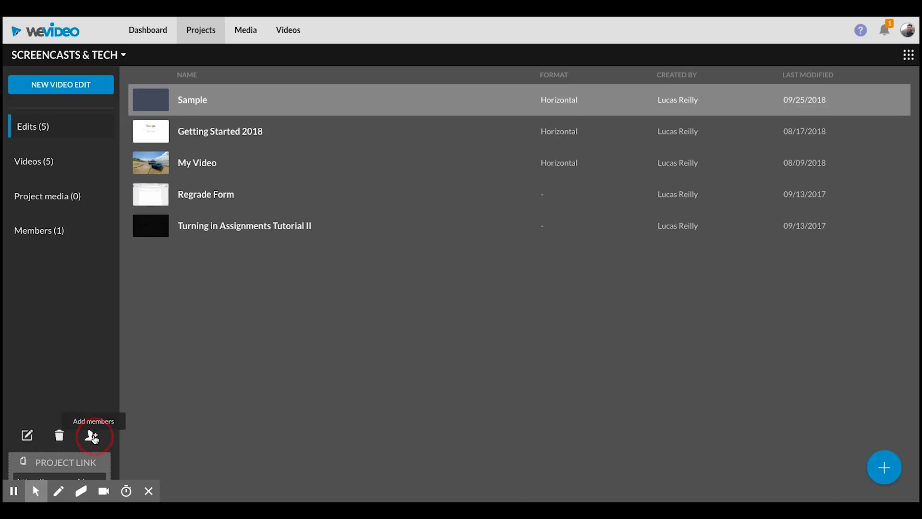
{"action": "left_click", "coordinate": [331, 289]}
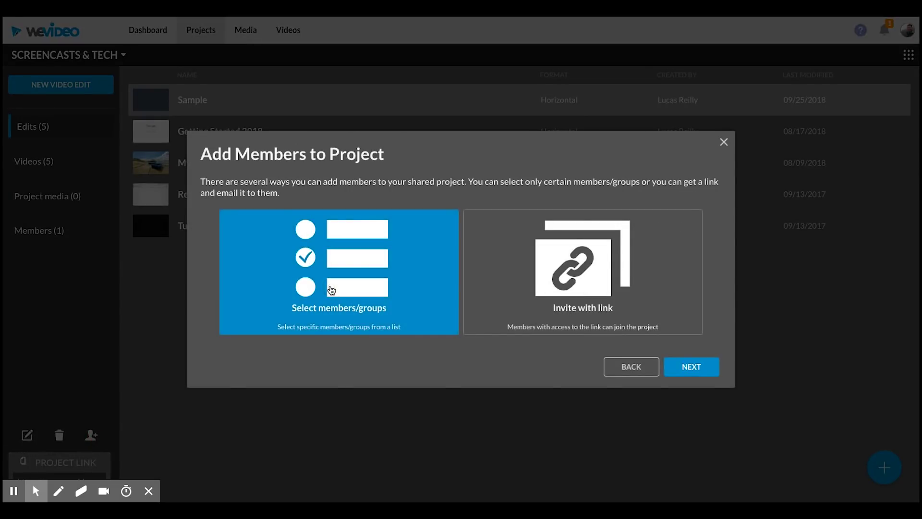
{"action": "left_click", "coordinate": [687, 367]}
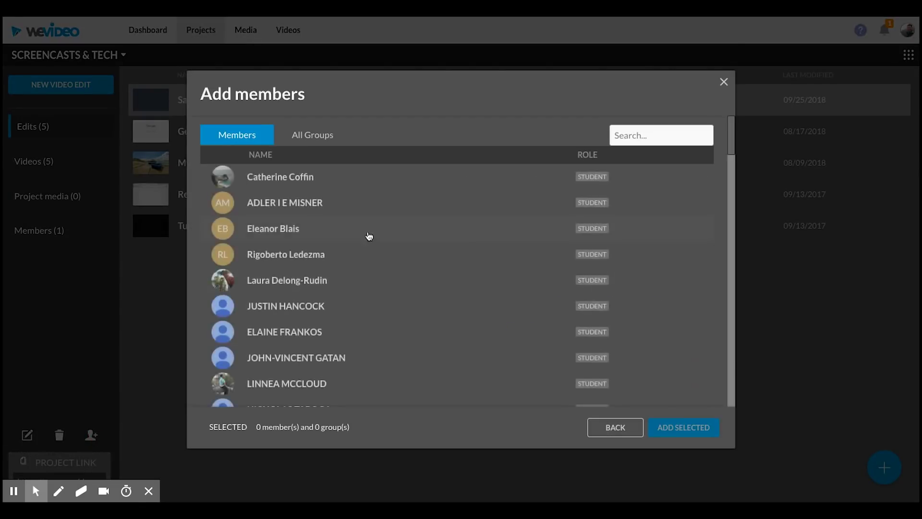
{"action": "scroll", "coordinate": [369, 236], "scroll_direction": "down", "scroll_amount": 20}
{"action": "scroll", "coordinate": [368, 236], "scroll_direction": "up", "scroll_amount": 20}
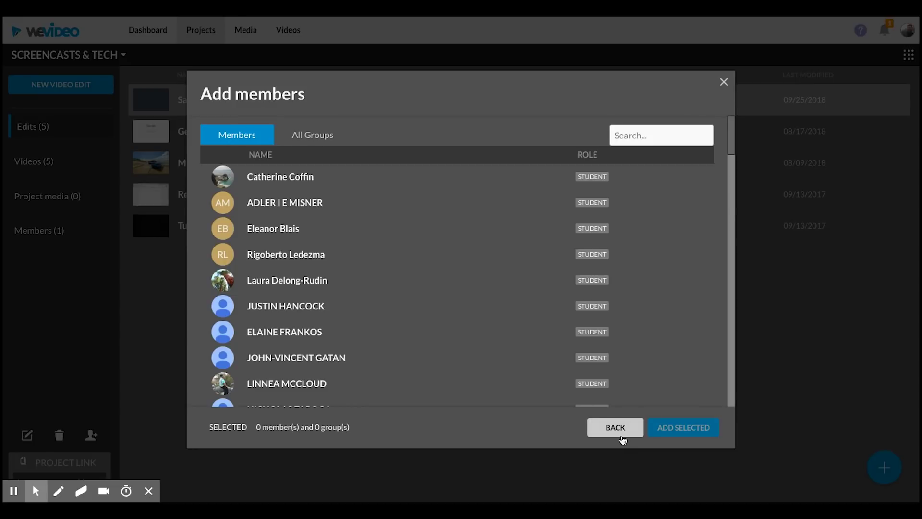
{"action": "left_click", "coordinate": [619, 428]}
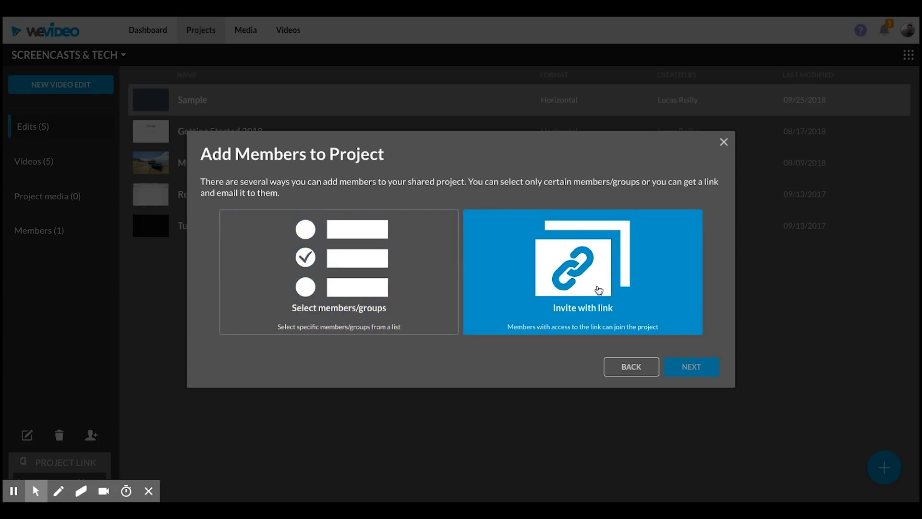
Choose to invite project members with a link, select the whole invitation link, and finish the invitation
{"action": "left_click", "coordinate": [601, 288]}
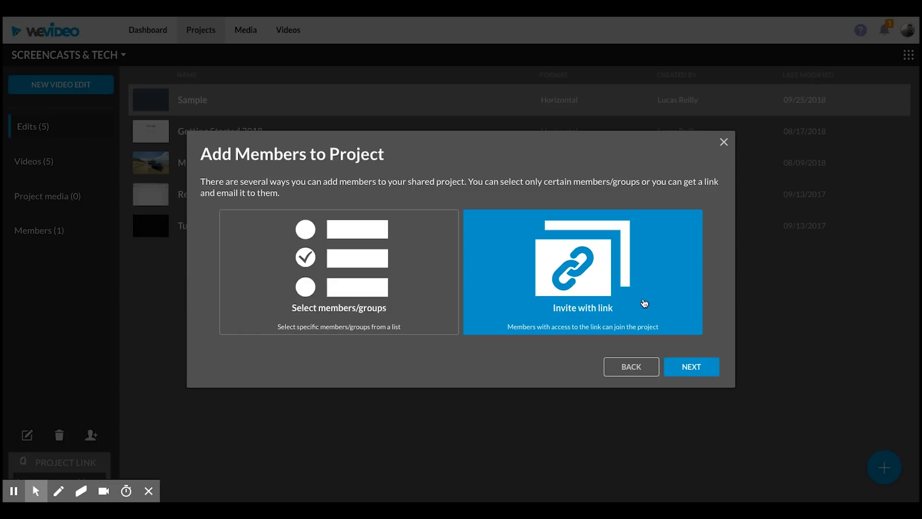
{"action": "left_click", "coordinate": [691, 364]}
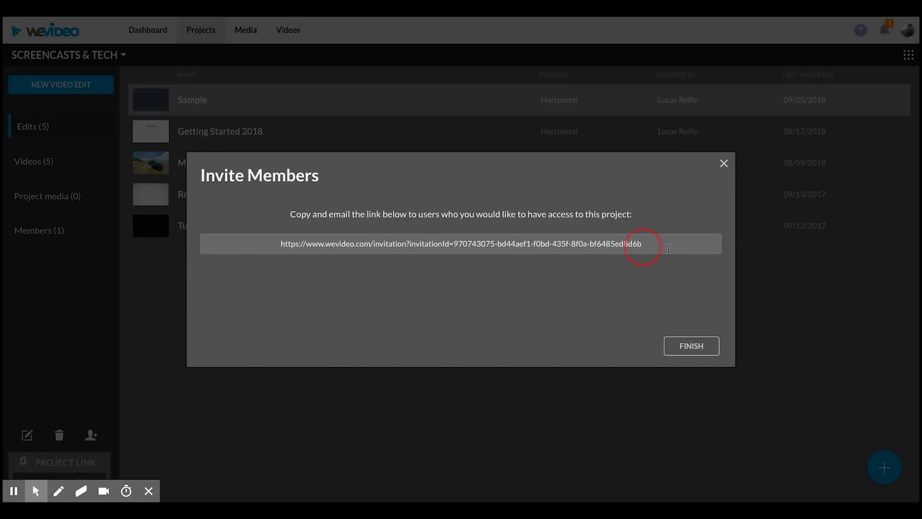
{"action": "left_click", "coordinate": [269, 243]}
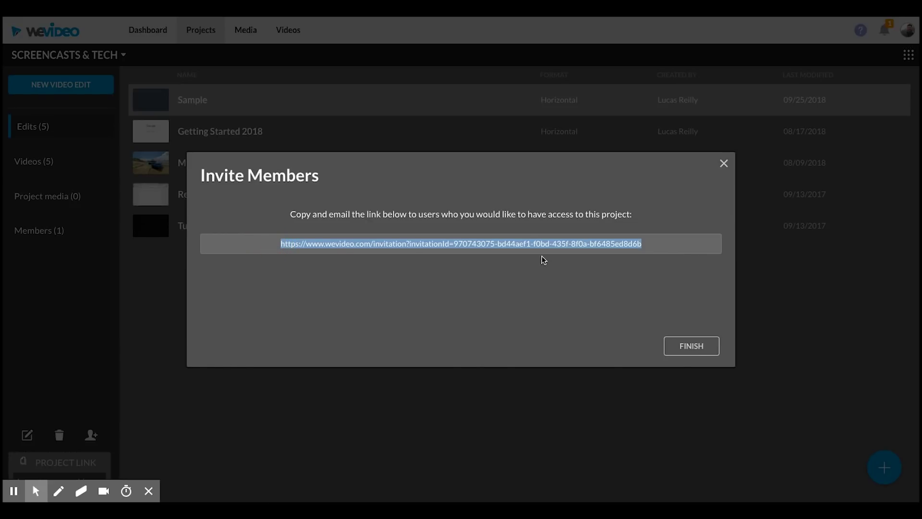
{"action": "left_click", "coordinate": [709, 346]}
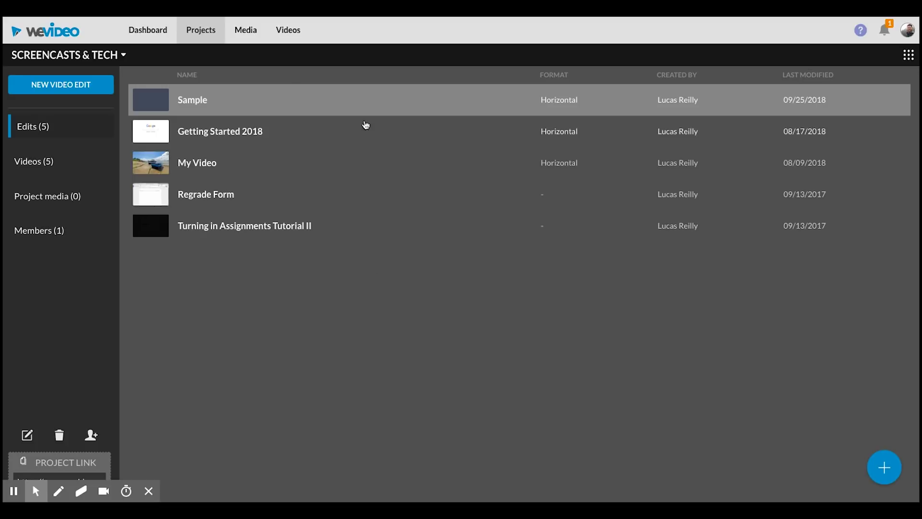
Reopen the Sample edit and set its finishing quality to 720p HD, keeping the title "Sample"
{"action": "left_click", "coordinate": [192, 100]}
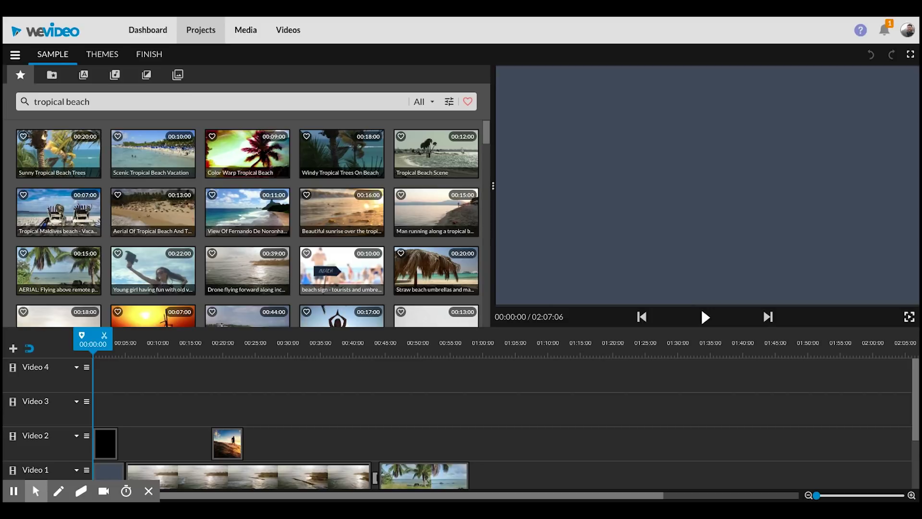
{"action": "left_click", "coordinate": [149, 55]}
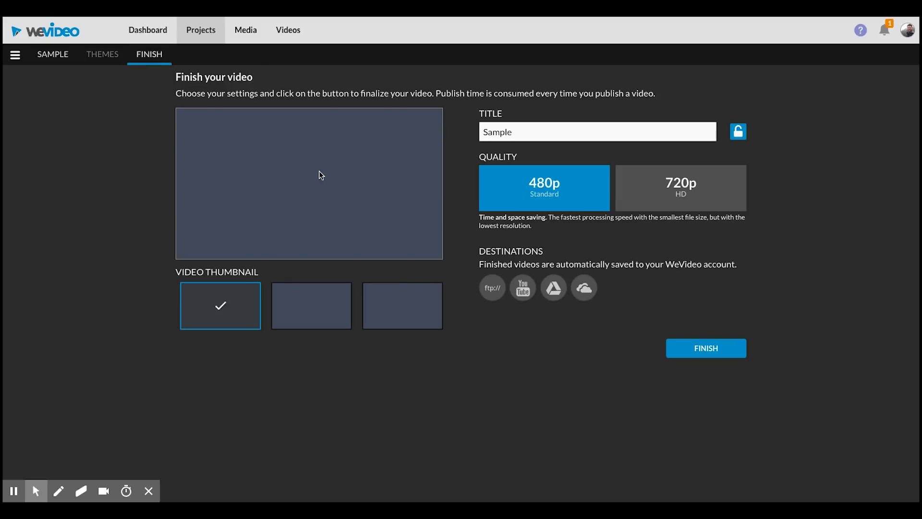
{"action": "left_click", "coordinate": [682, 194]}
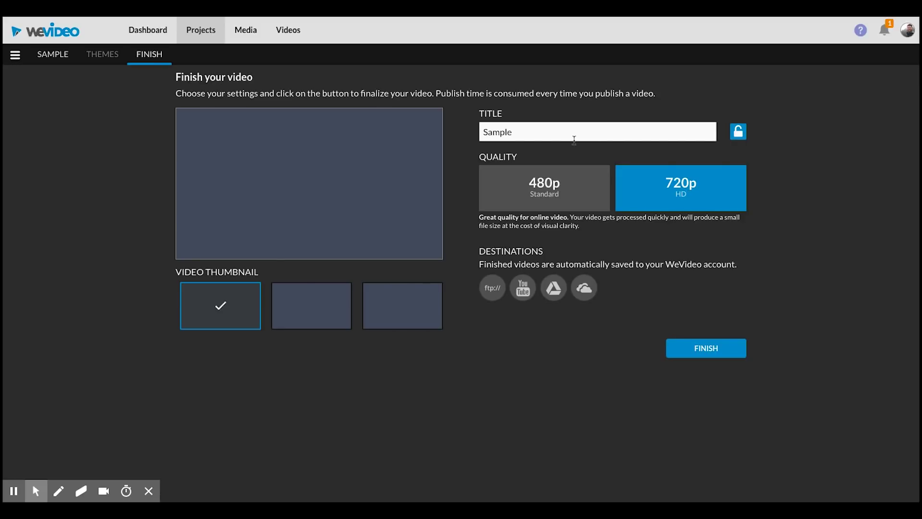
{"action": "left_click", "coordinate": [558, 136]}
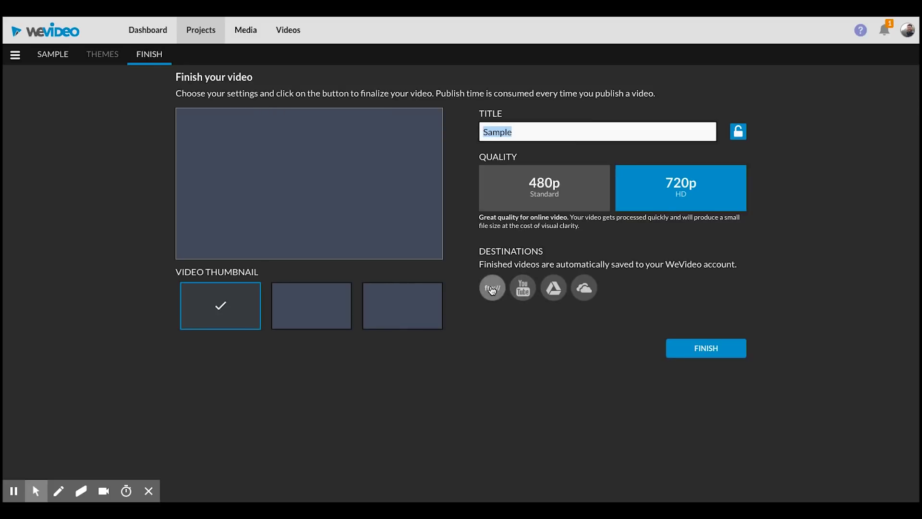
Set Google Drive as the only additional destination, leaving YouTube off, and finish the video
{"action": "left_click", "coordinate": [526, 295]}
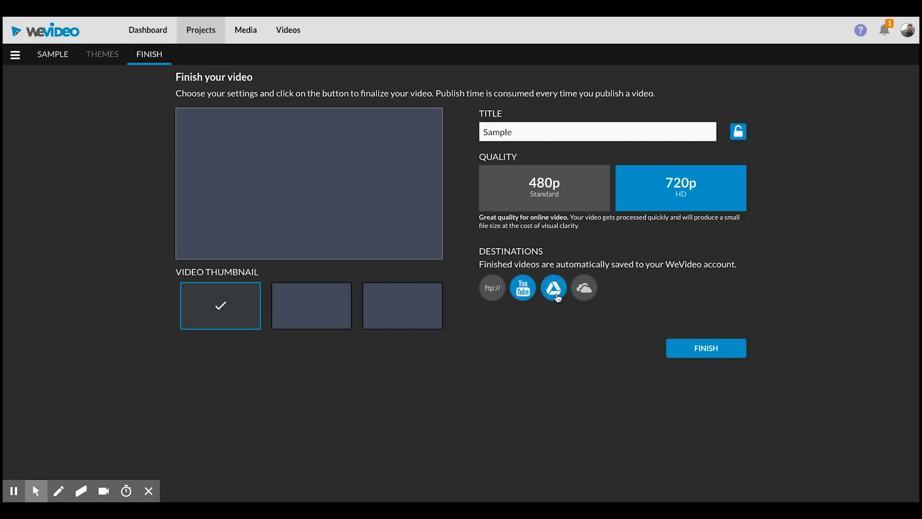
{"action": "left_click", "coordinate": [556, 297]}
{"action": "left_click", "coordinate": [522, 297]}
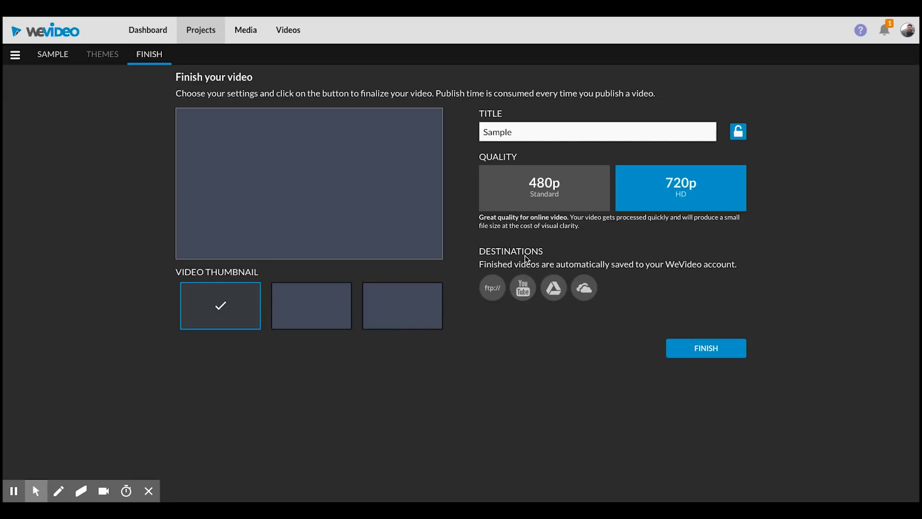
{"action": "left_click", "coordinate": [526, 288]}
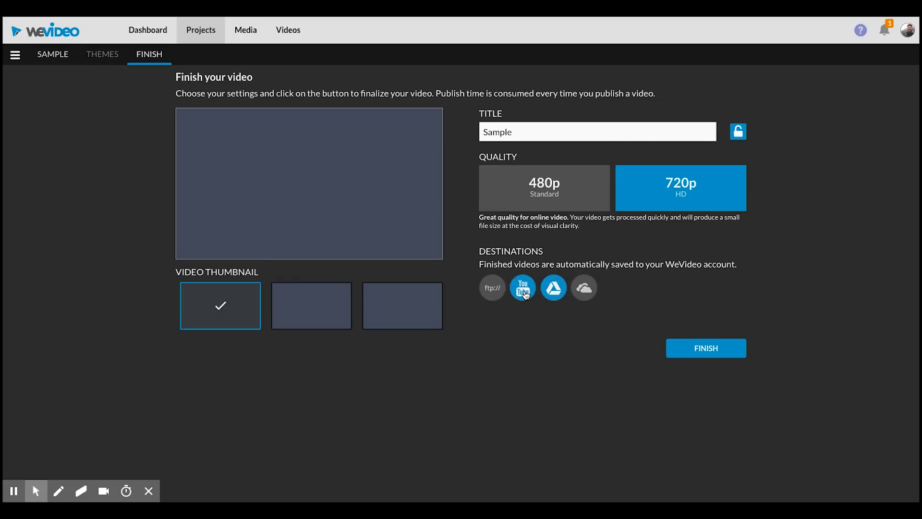
{"action": "left_click", "coordinate": [521, 292]}
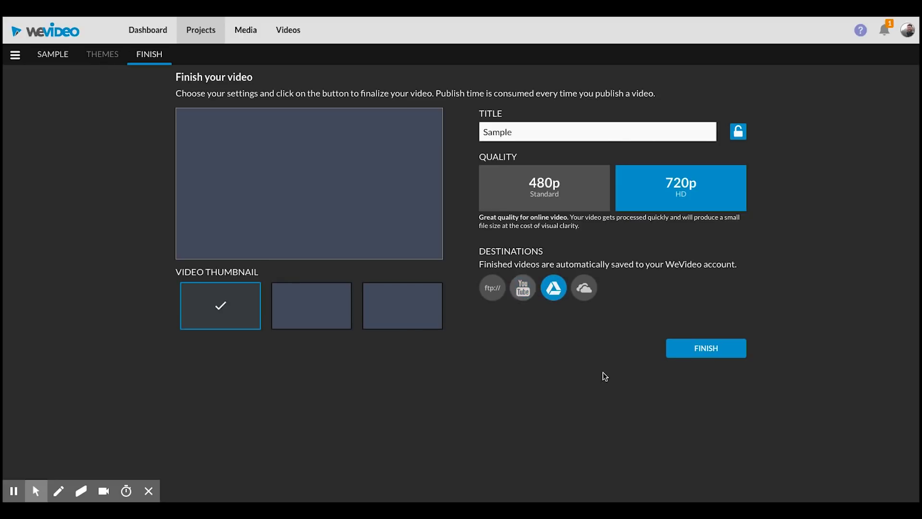
{"action": "left_click", "coordinate": [720, 356]}
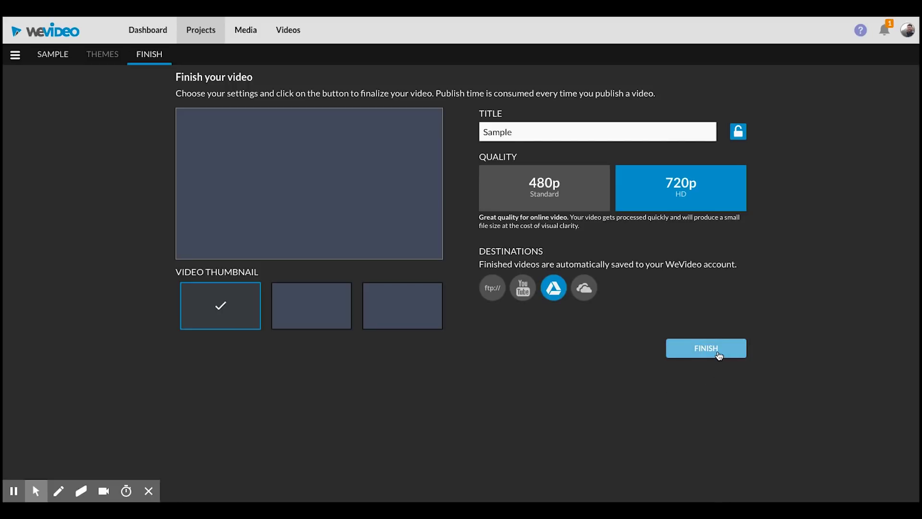